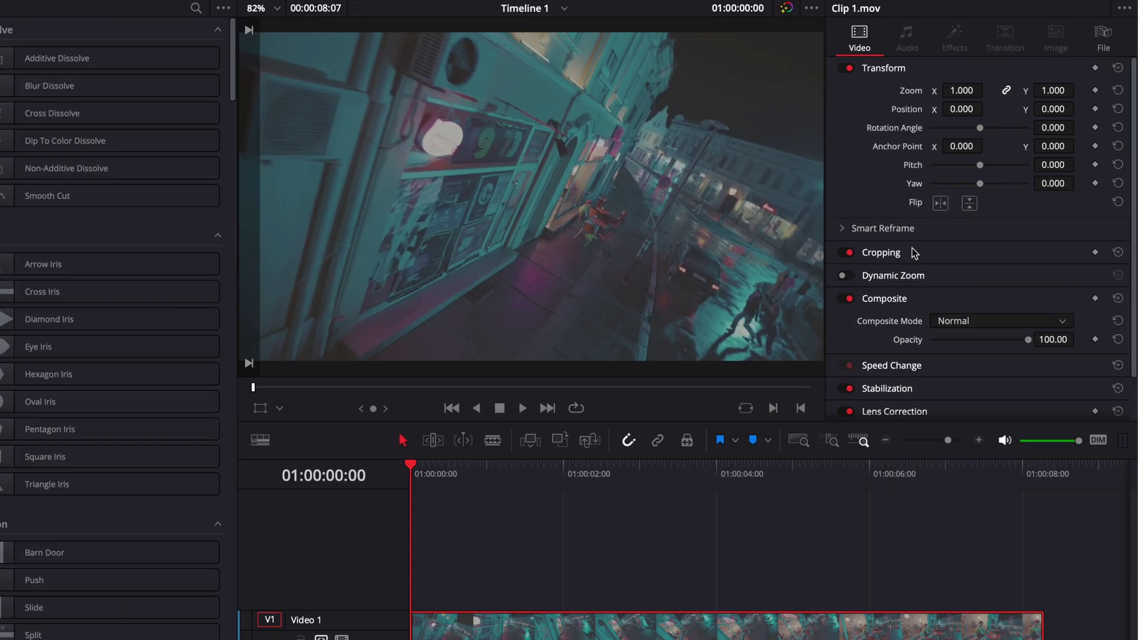
Play the first two seconds of Clip 1.mov to preview the ungraded footage
left_click(1045, 96)
left_click(794, 374)
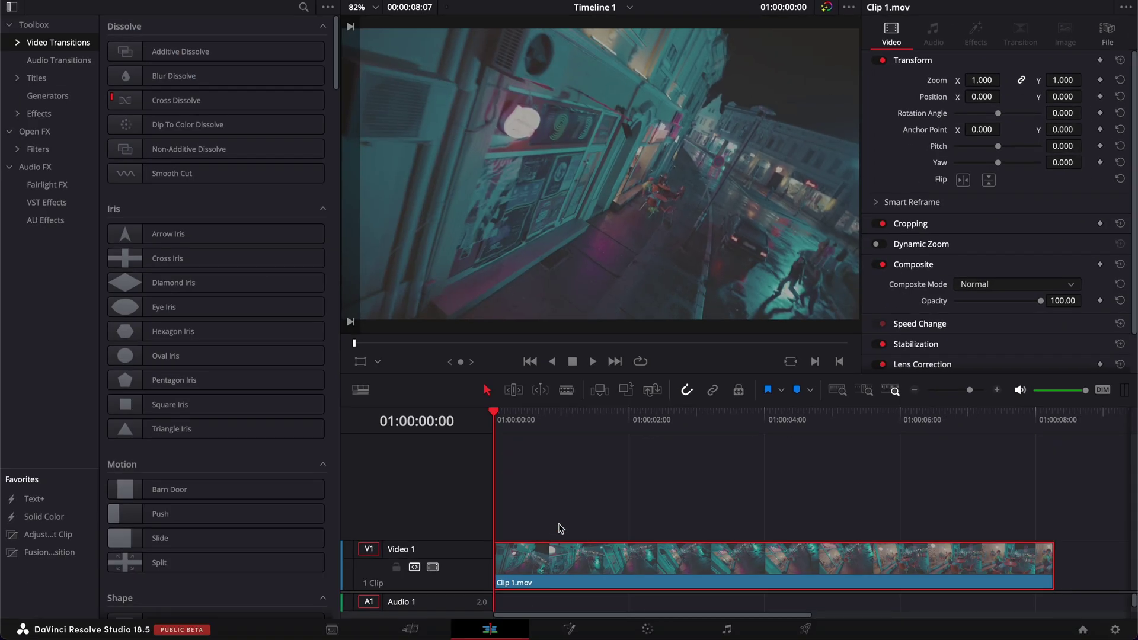
key("space")
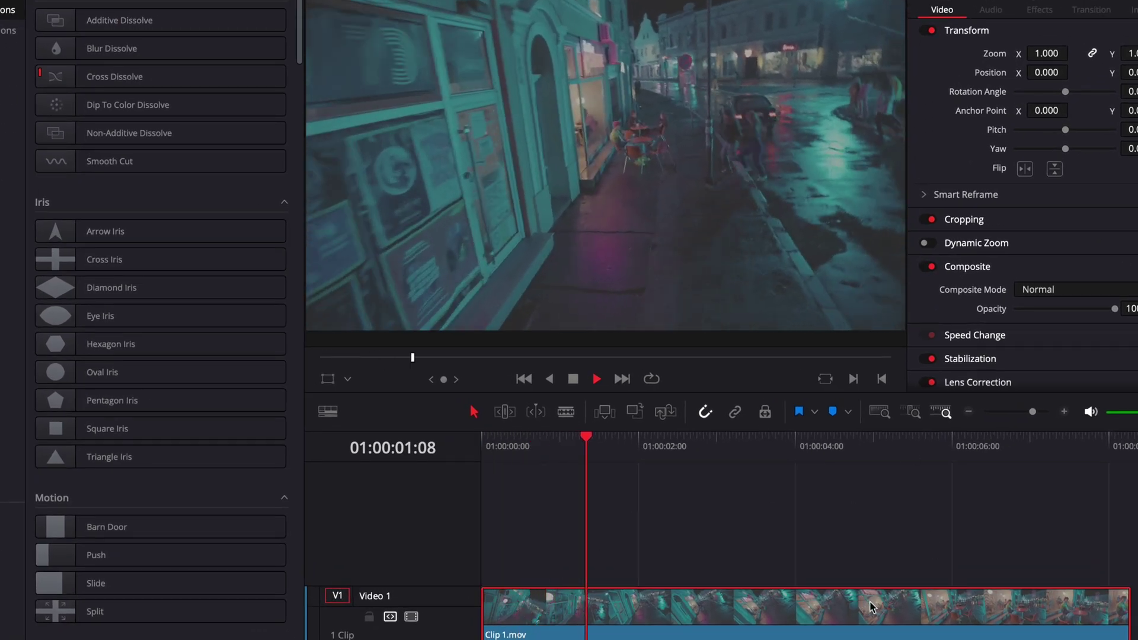
key("space")
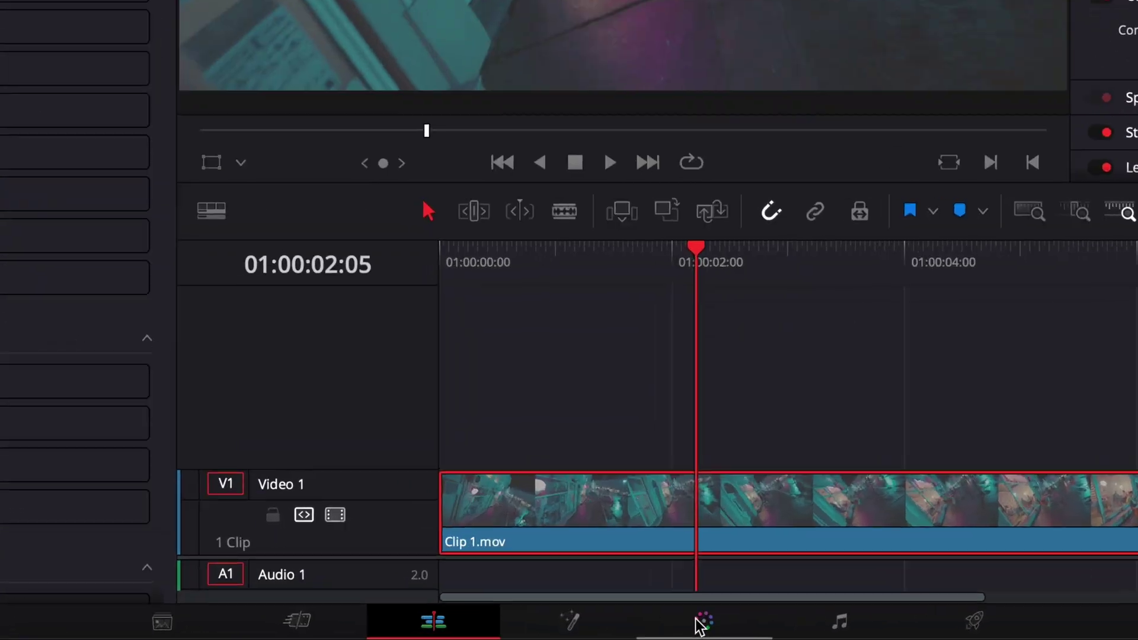
Grade the clip on the Color page with primaries contrast 1.322 and saturation 82
left_click(647, 630)
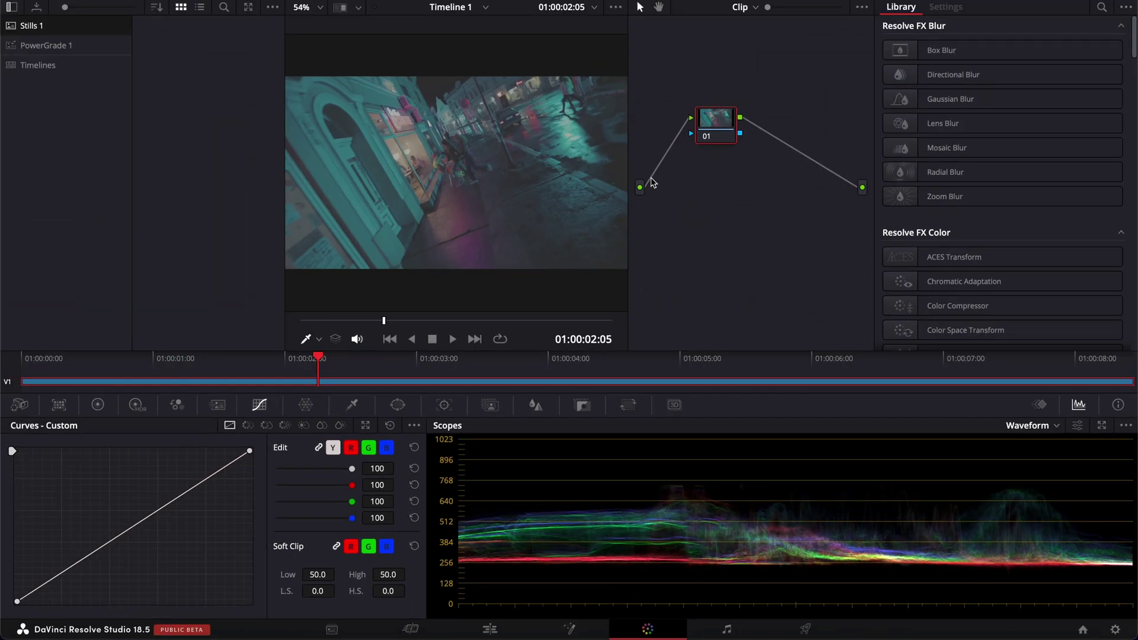
left_click(95, 404)
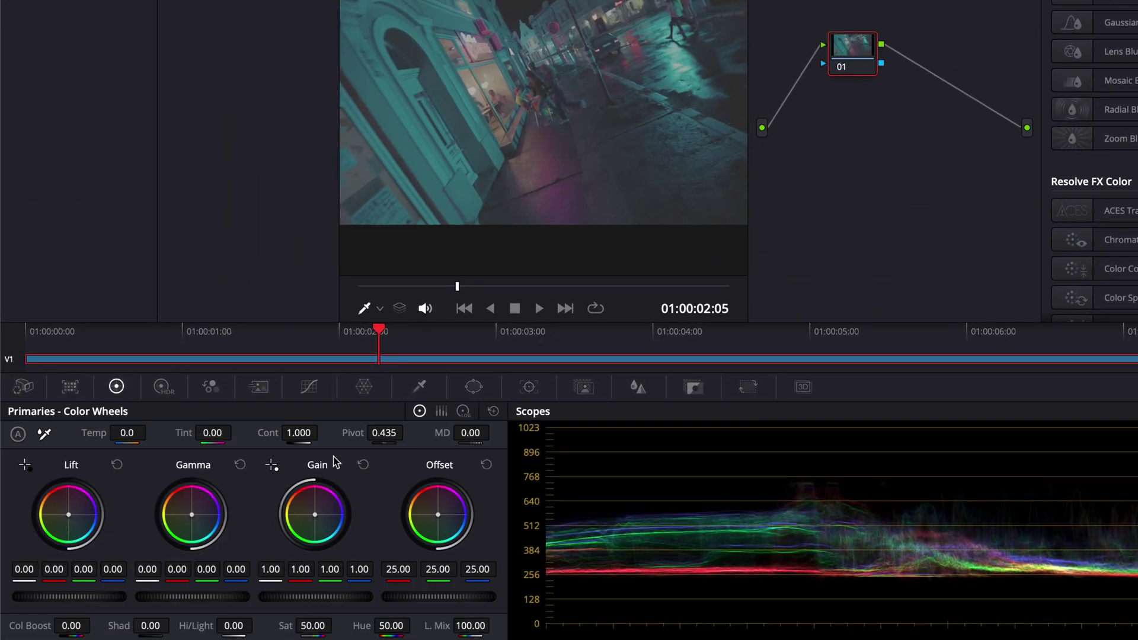
left_click_drag(300, 434, 351, 434)
left_click_drag(309, 629, 434, 633)
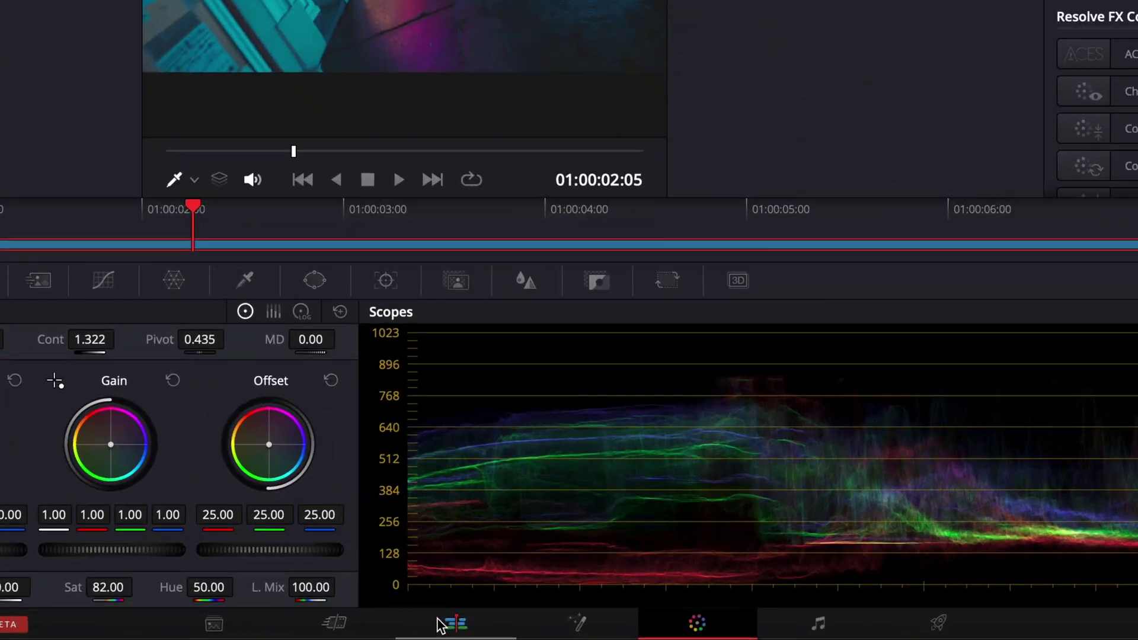
Return to the Edit page, make room above the video track, and duplicate the graded clip onto Video 2 directly above the original
left_click(453, 623)
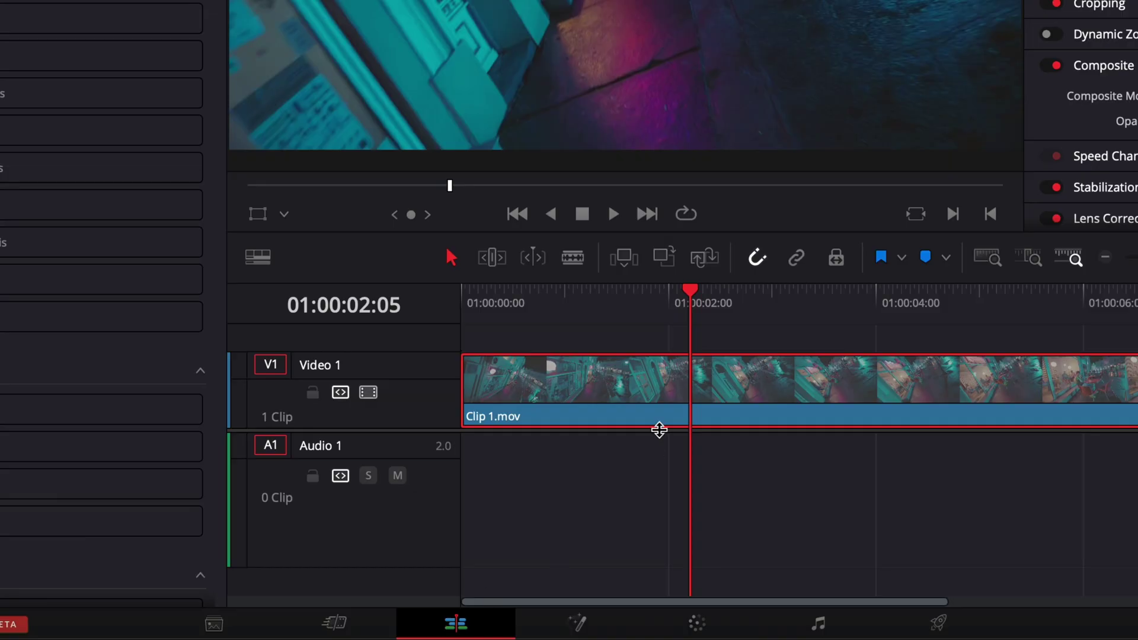
left_click_drag(428, 430, 437, 543)
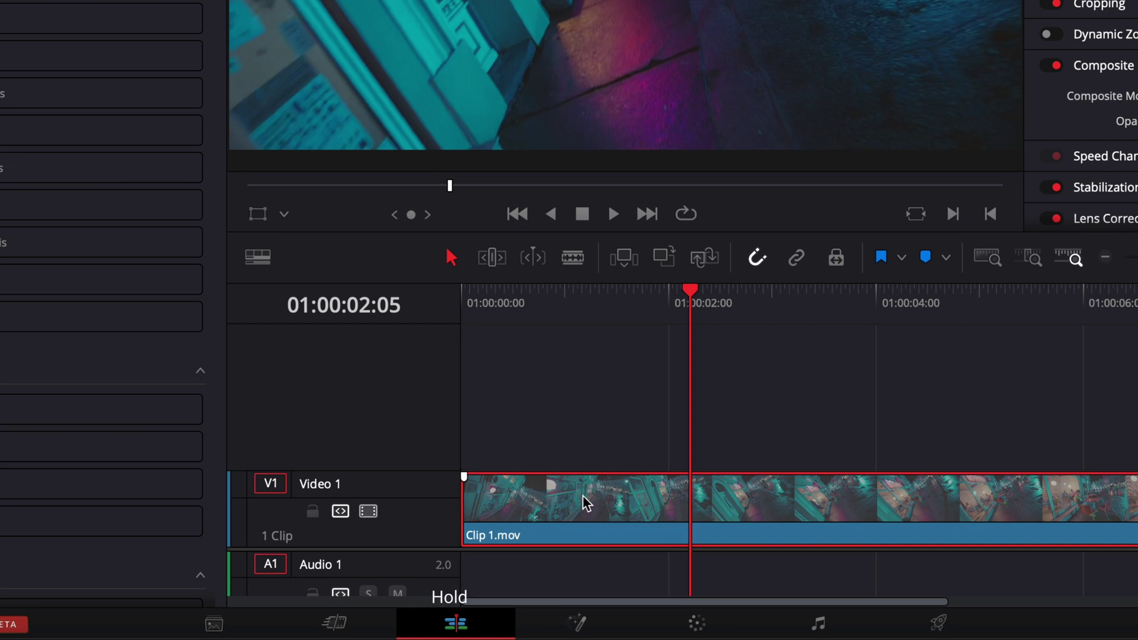
left_click_drag(579, 500, 583, 444)
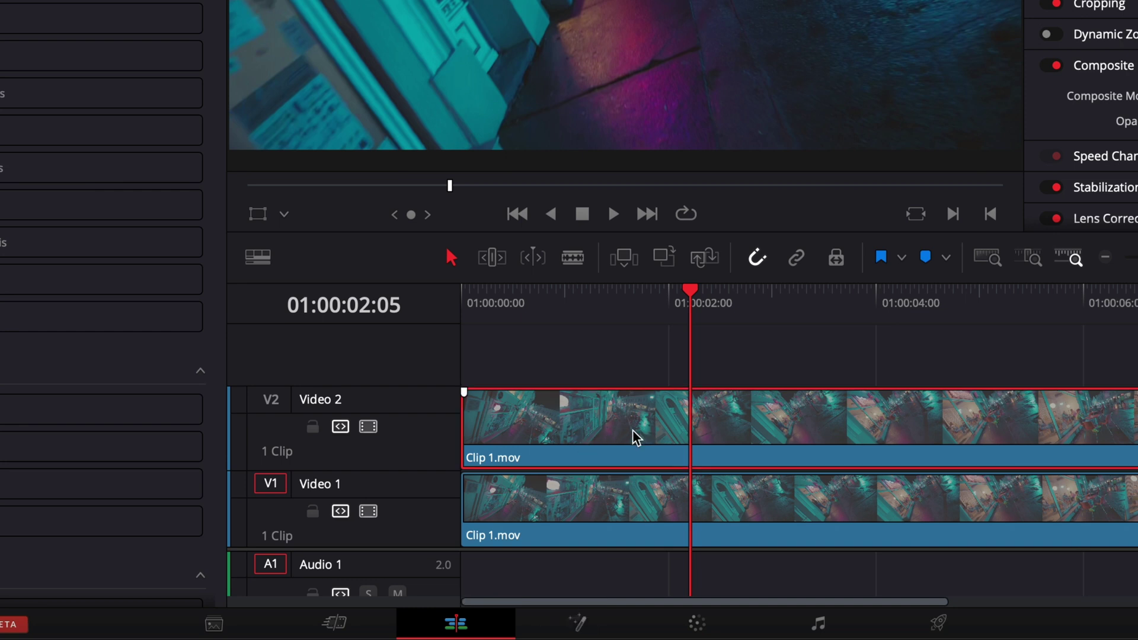
Delete the color-grade node from the Video 2 copy of the clip and return to the Edit page
left_click(702, 620)
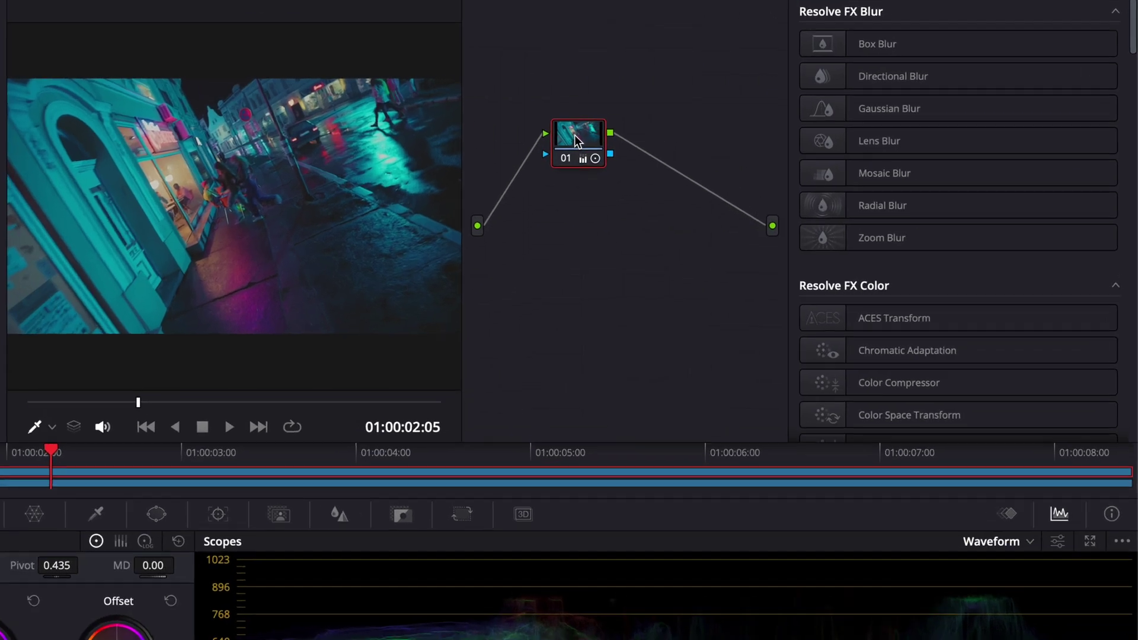
key("Delete")
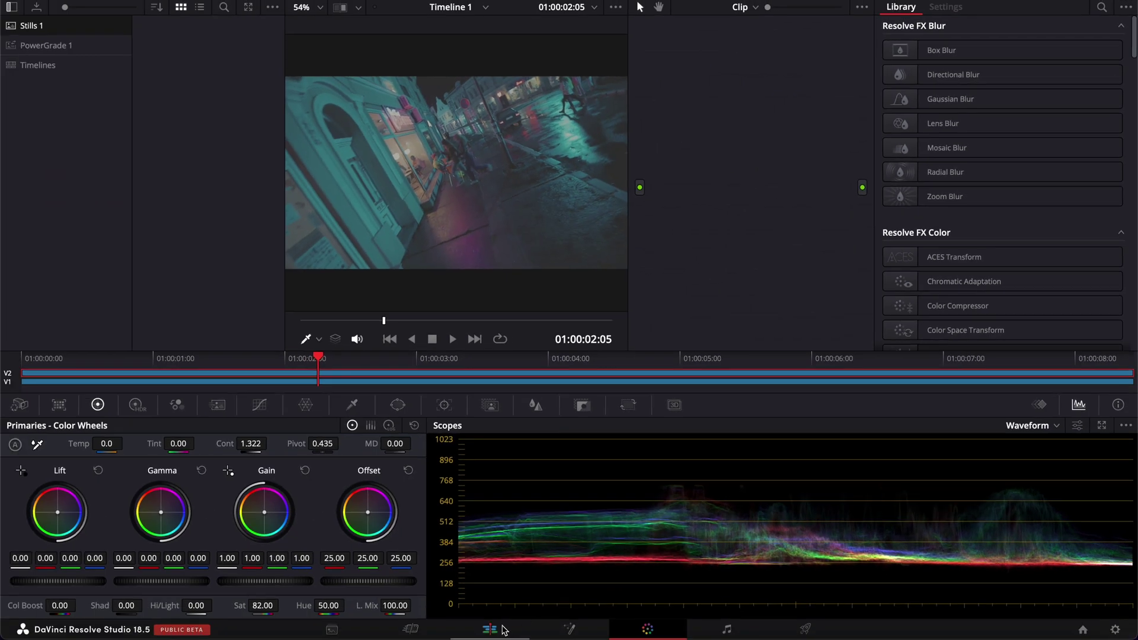
left_click(503, 630)
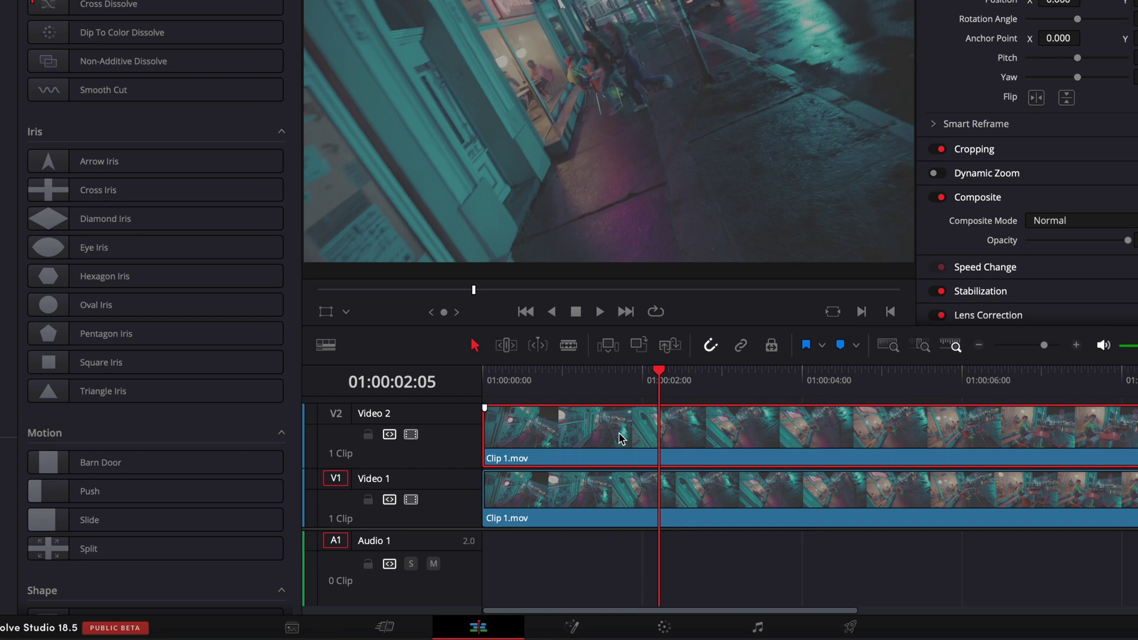
Slide the Video 2 clip aside to compare it with the graded clip beneath, and move it back to the timeline start
left_click_drag(619, 438, 717, 433)
left_click(515, 372)
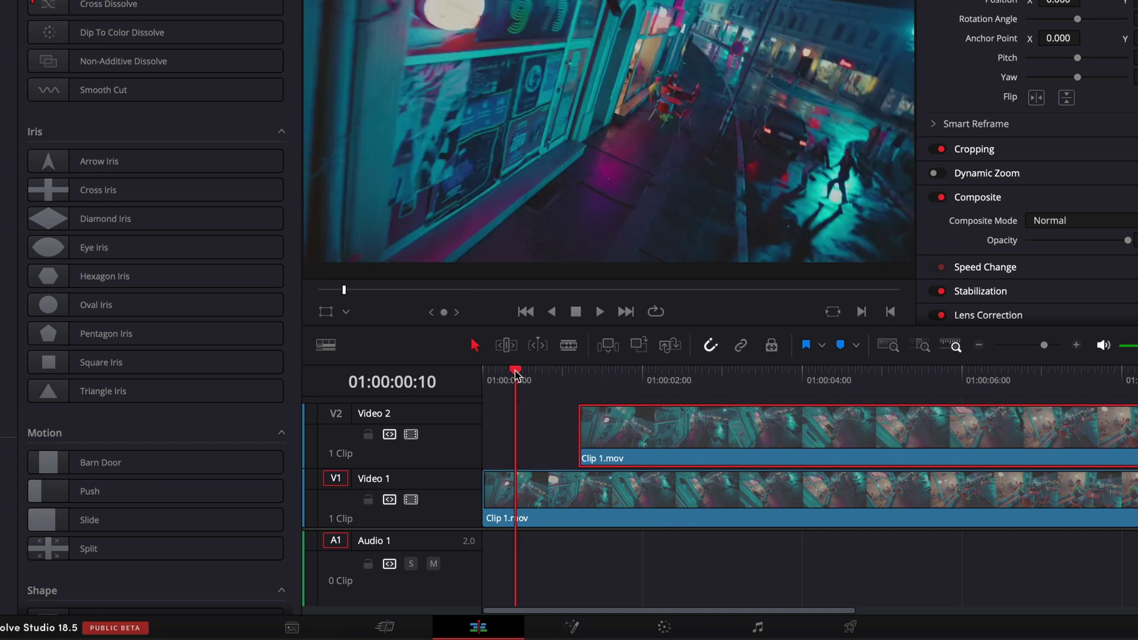
left_click_drag(681, 439, 560, 439)
Add a Crop Left keyframe with value 0 to the Video 2 clip at 01:00:02:11
left_click(693, 379)
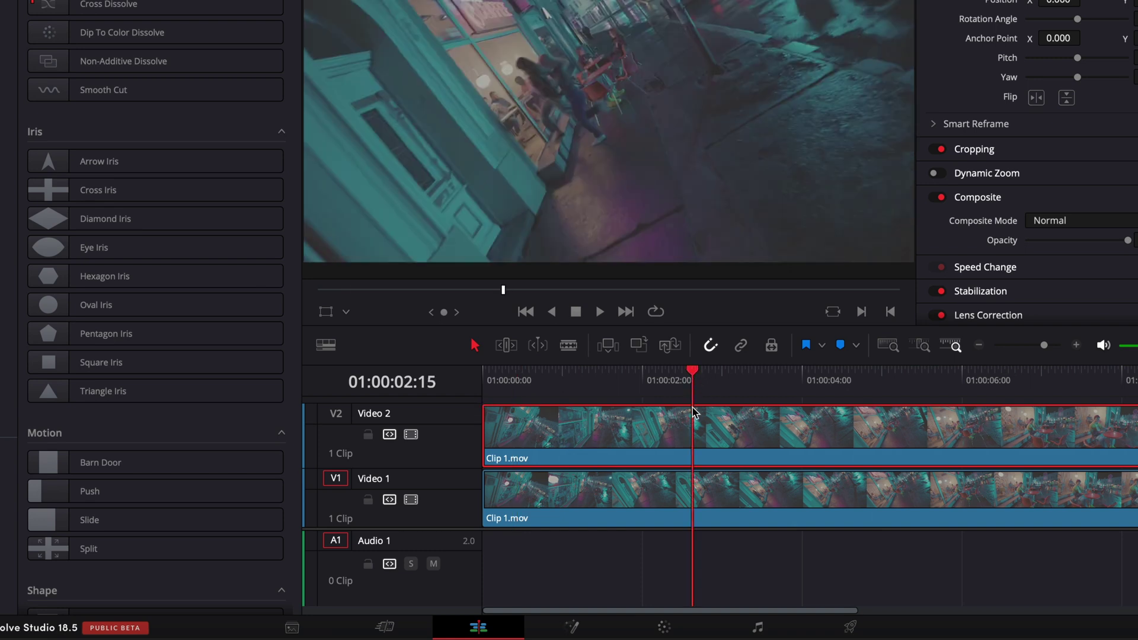
mouse_move(693, 372)
left_mouse_down()
mouse_move(617, 373)
mouse_move(713, 374)
mouse_move(678, 375)
left_mouse_up()
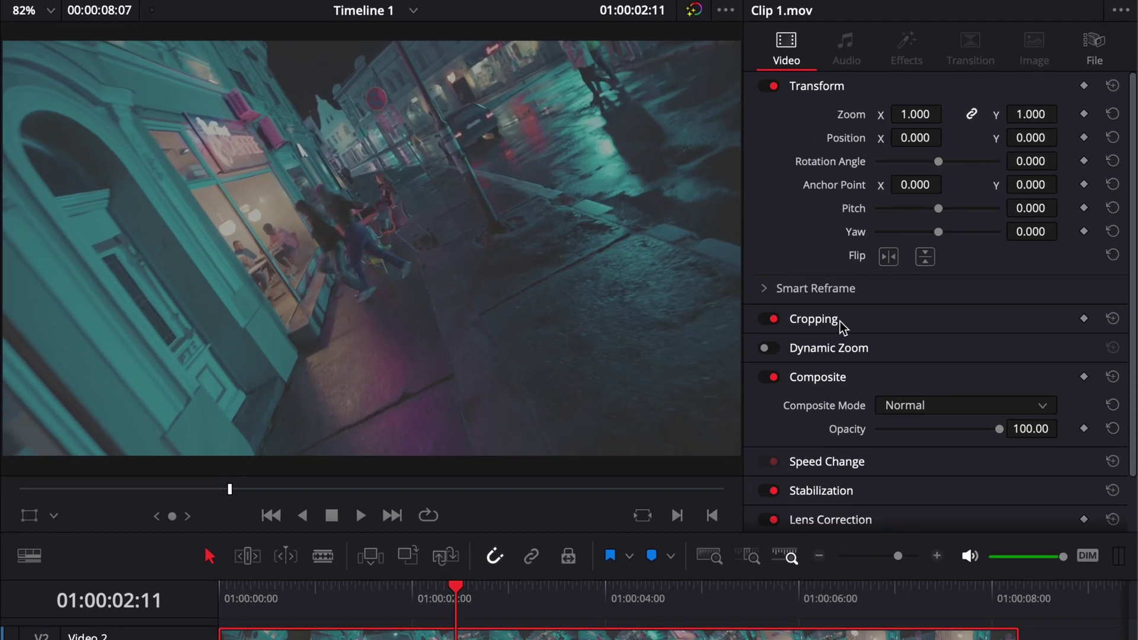
left_click(931, 229)
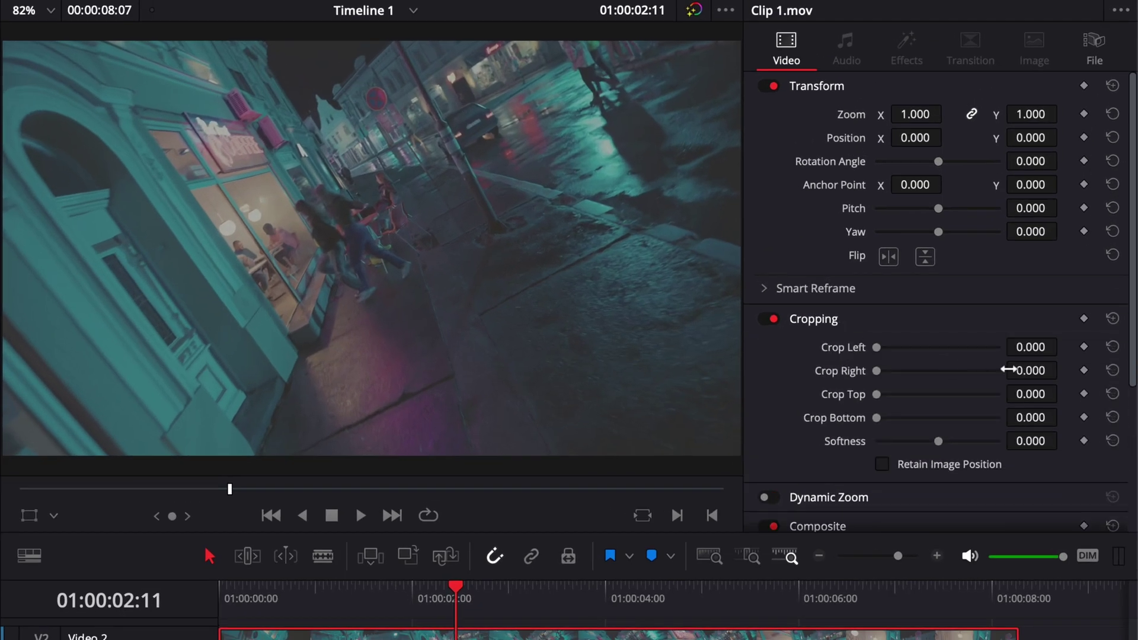
left_click(1083, 347)
Set the Video 2 clip's Crop Left to 1920 at 01:00:04:12 to animate the wipe
left_click_drag(455, 592, 485, 596)
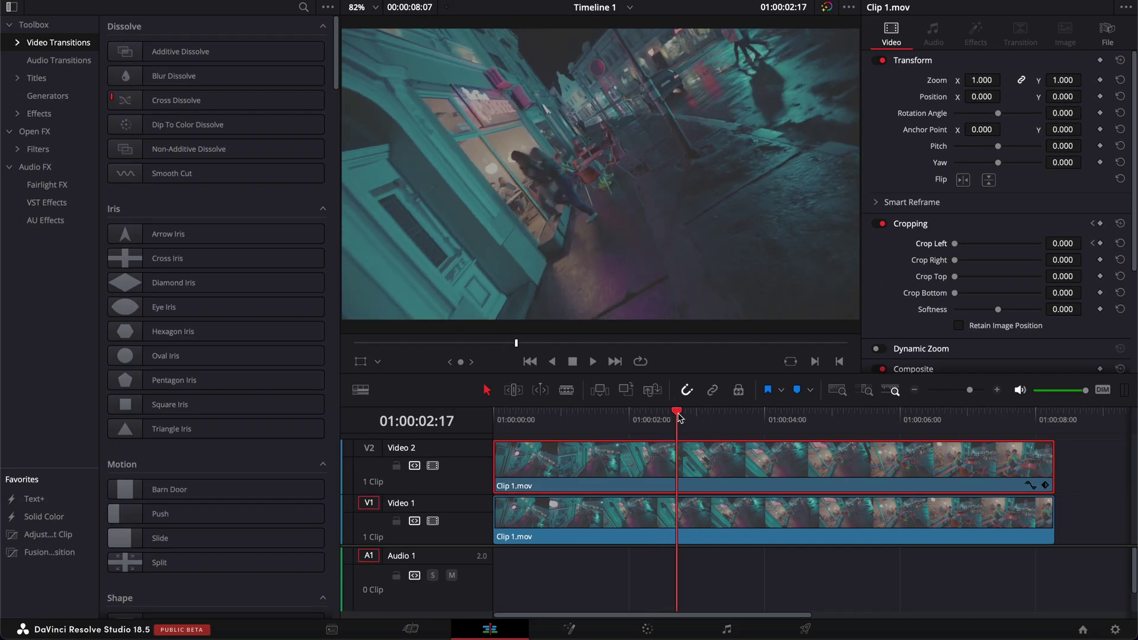
left_click_drag(680, 418, 800, 431)
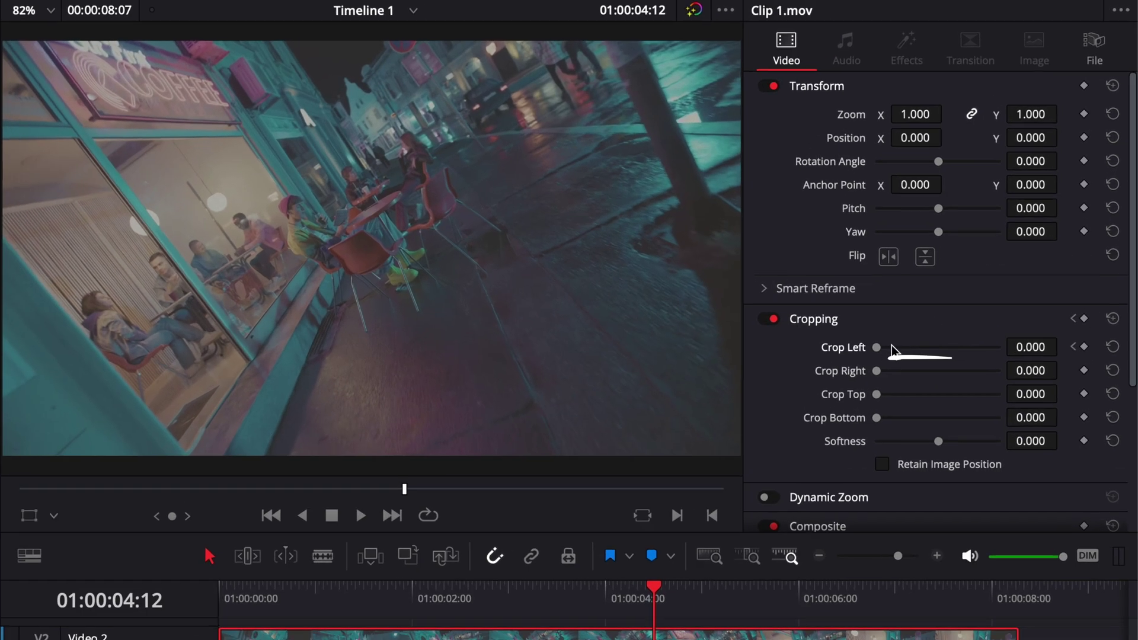
left_click_drag(879, 352, 1007, 353)
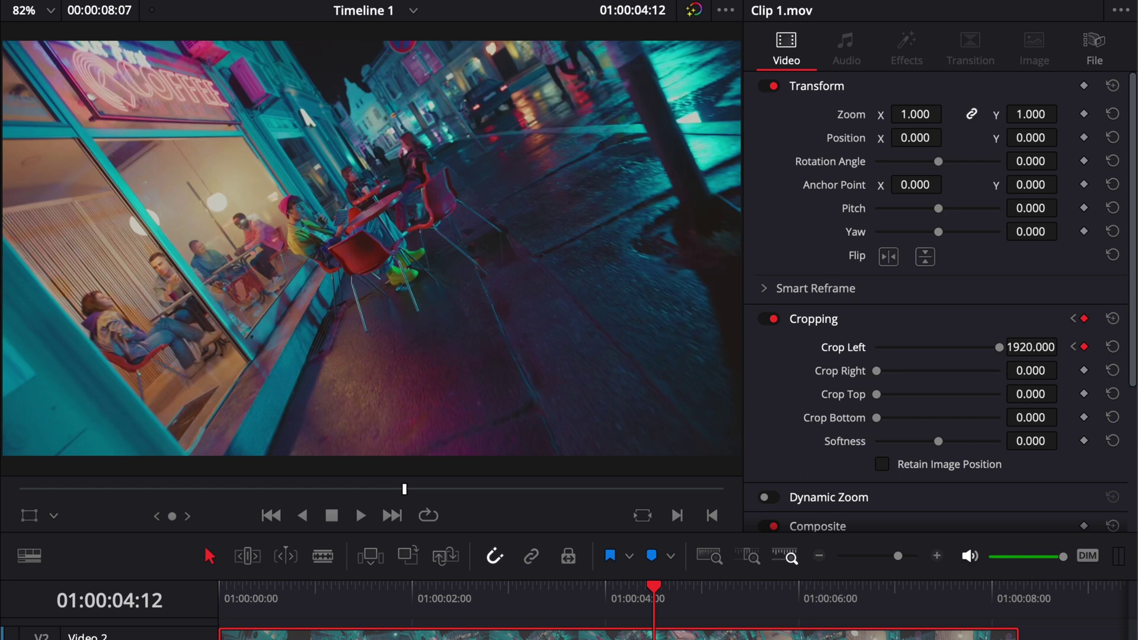
Play the timeline from about the two-second mark to review the crop wipe animation
left_click(407, 599)
key("space")
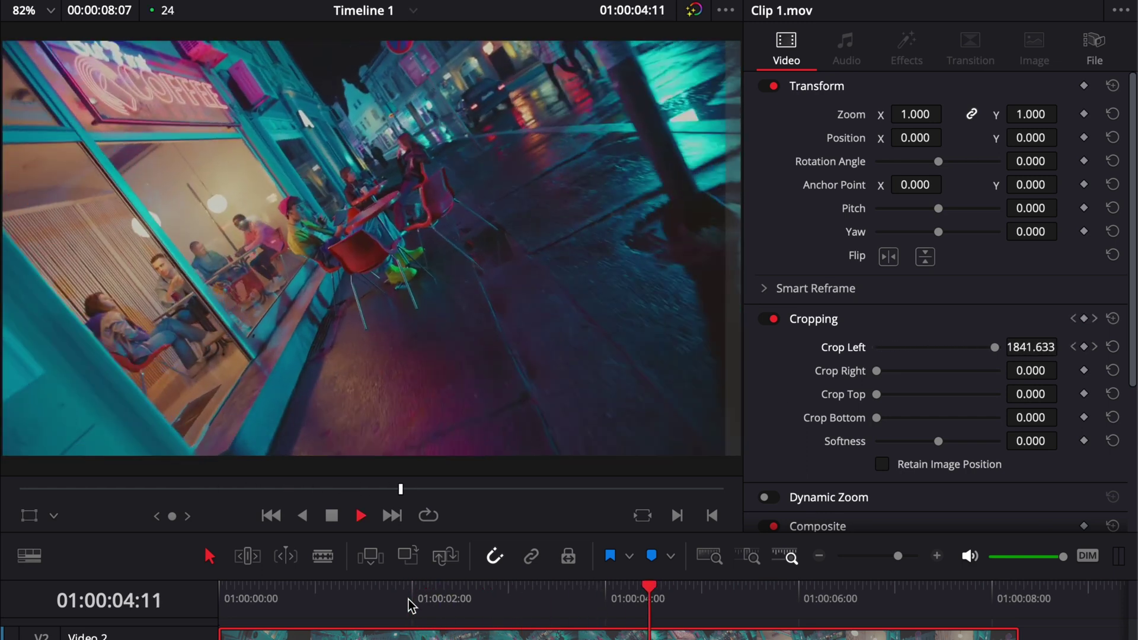
key("space")
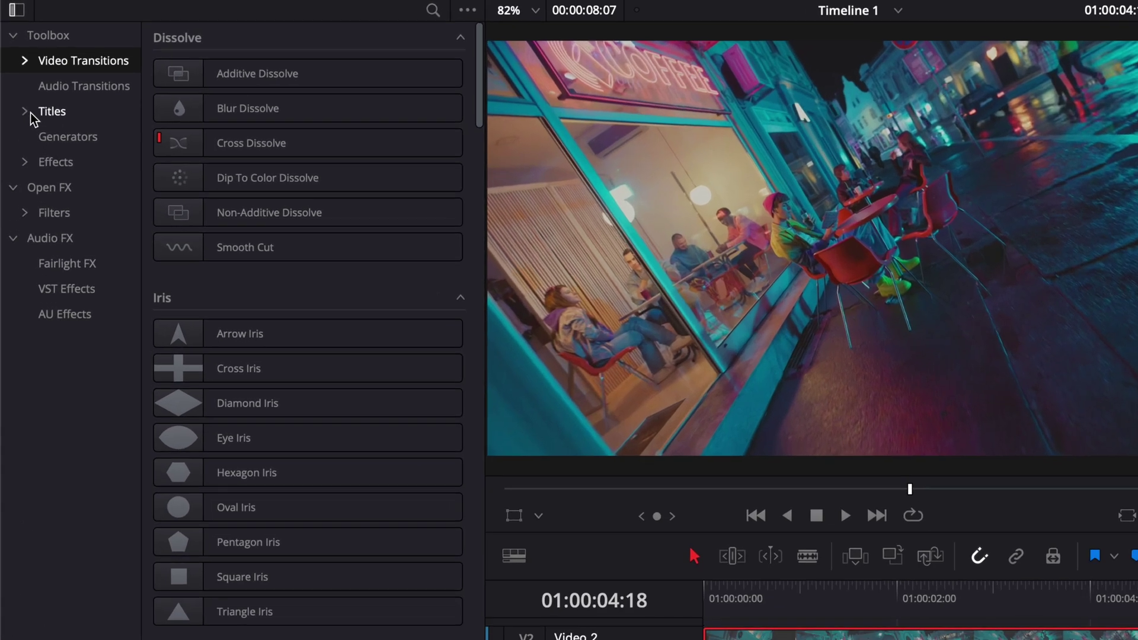
Open the "Free Starte…" collection within the Video Editor titles
left_click(37, 113)
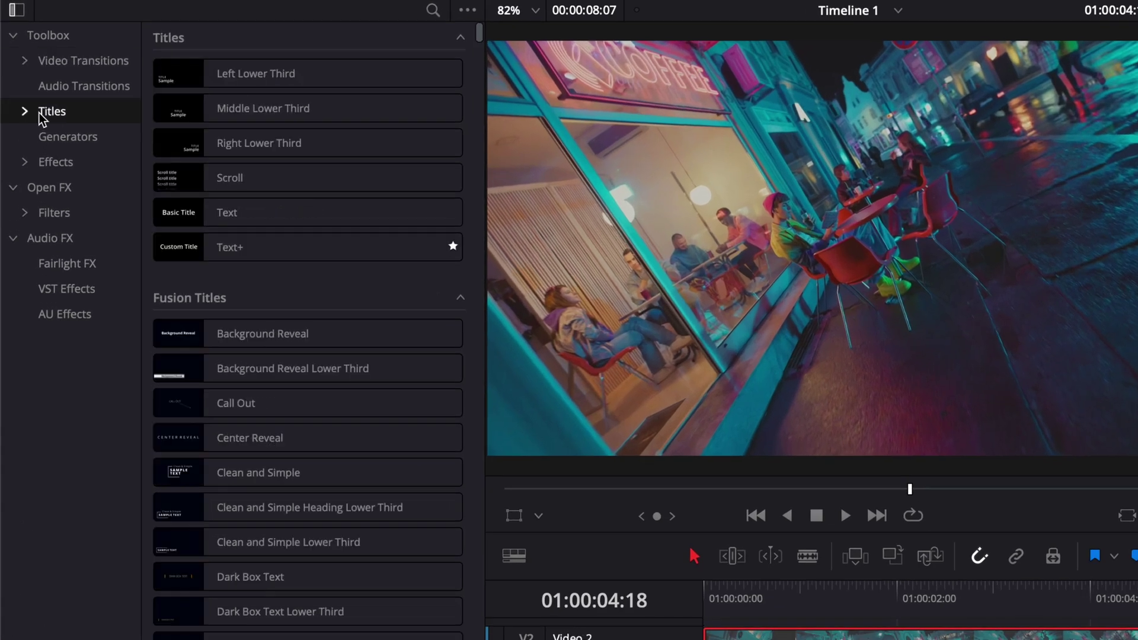
left_click(26, 110)
left_click(37, 162)
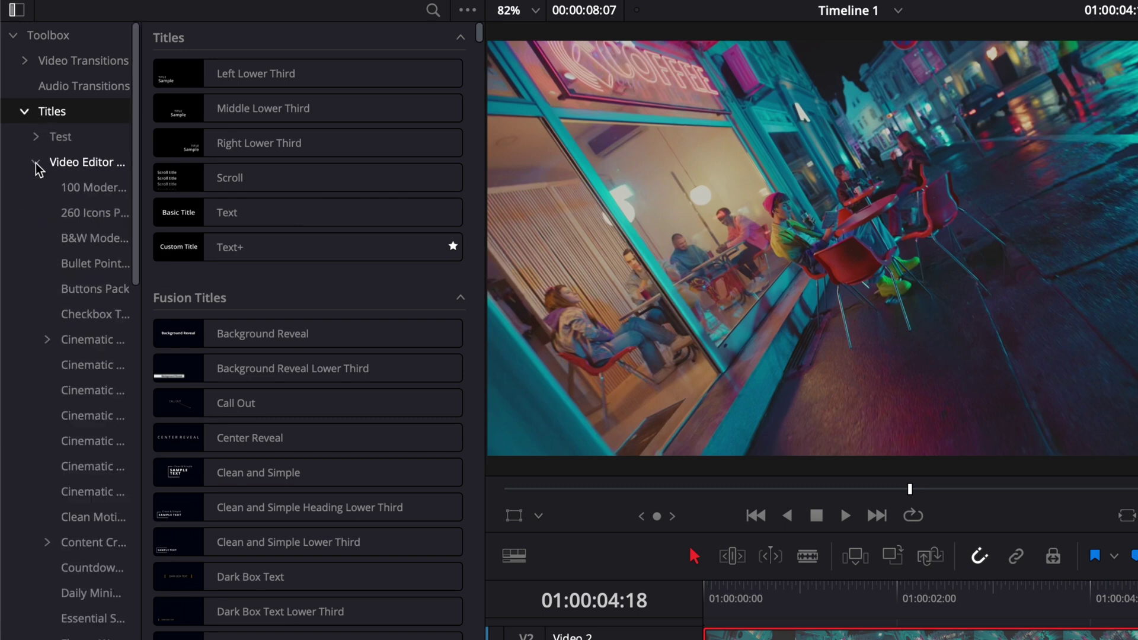
scroll(76, 286, "down", 5)
scroll(76, 285, "down", 1)
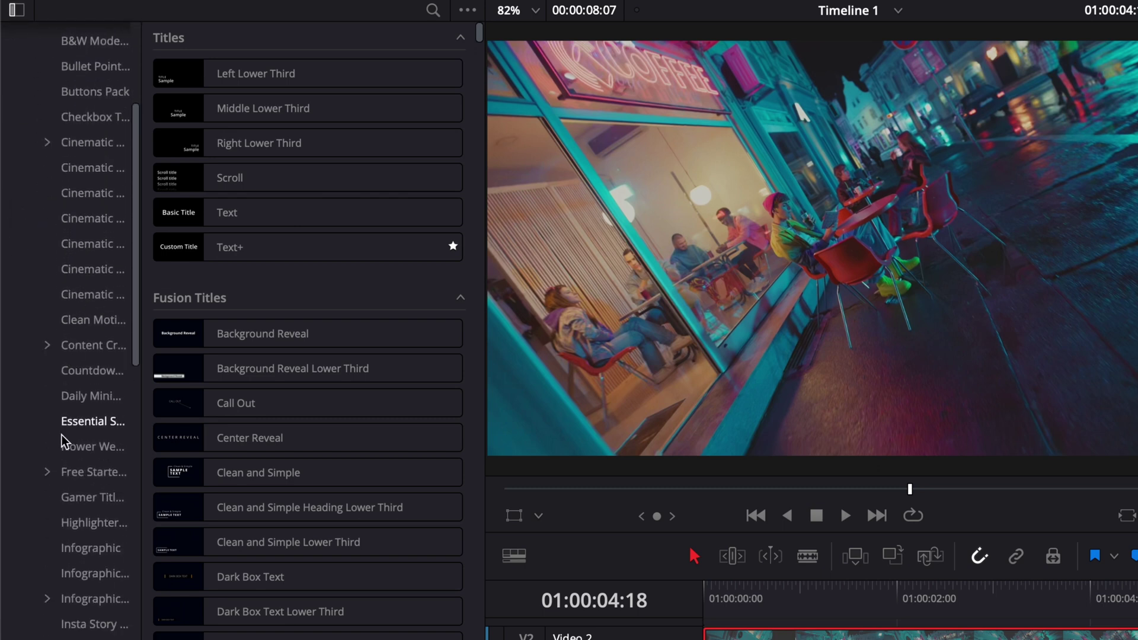
left_click(65, 472)
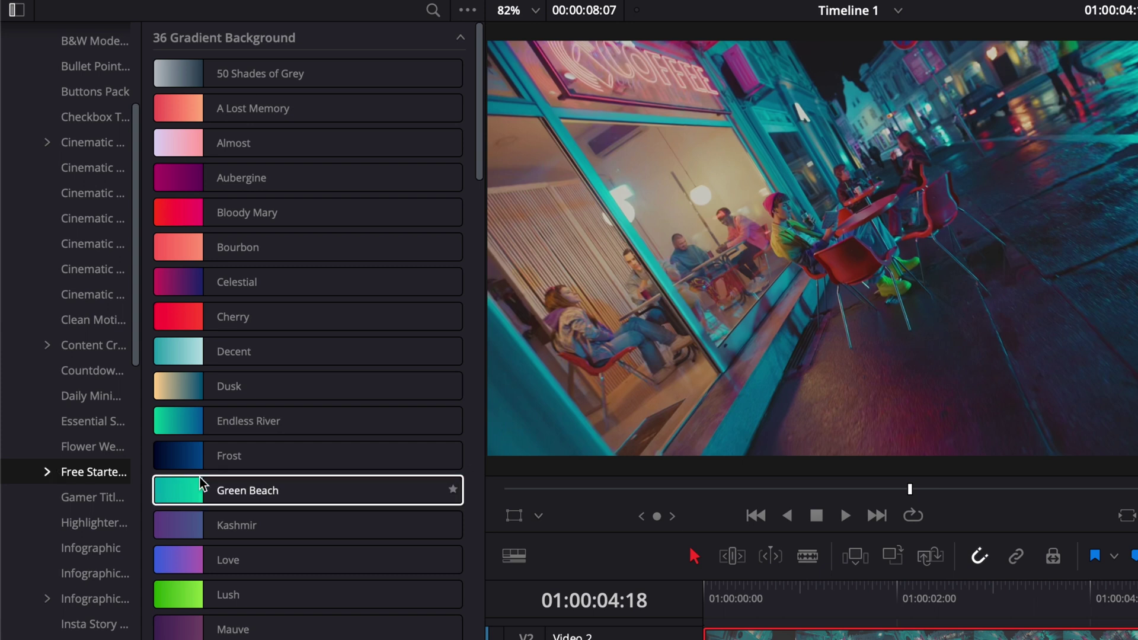
Add the BackInDown title from Clean Motion 2.0 at the timeline start on a new Video 3 track
scroll(201, 483, "down", 15)
scroll(323, 300, "up", 7)
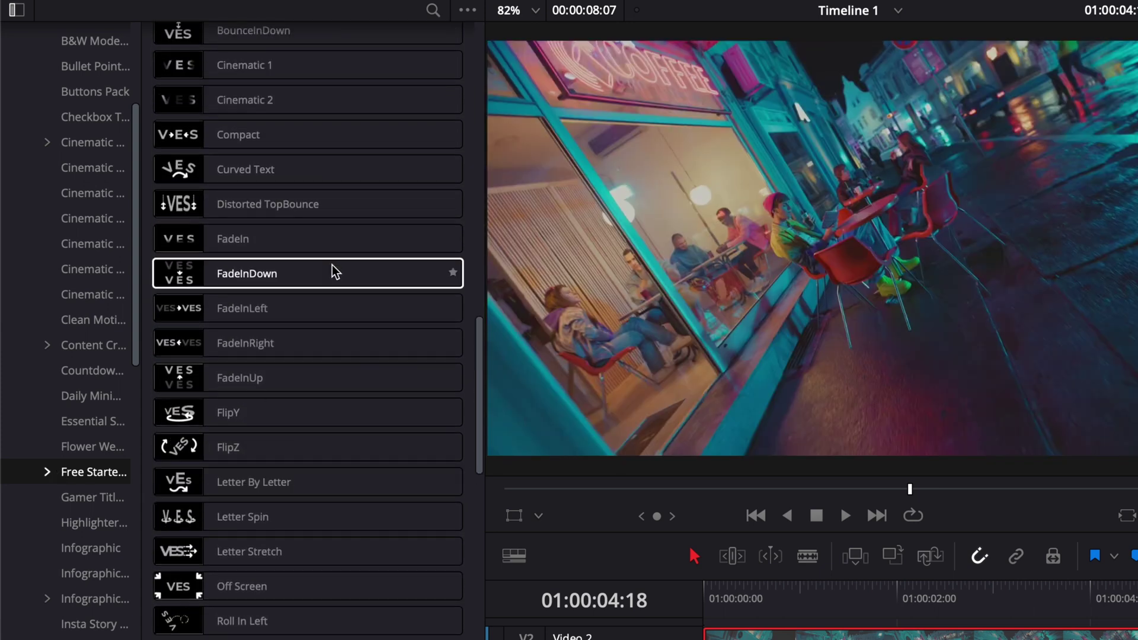
scroll(332, 270, "up", 6)
mouse_move(225, 231)
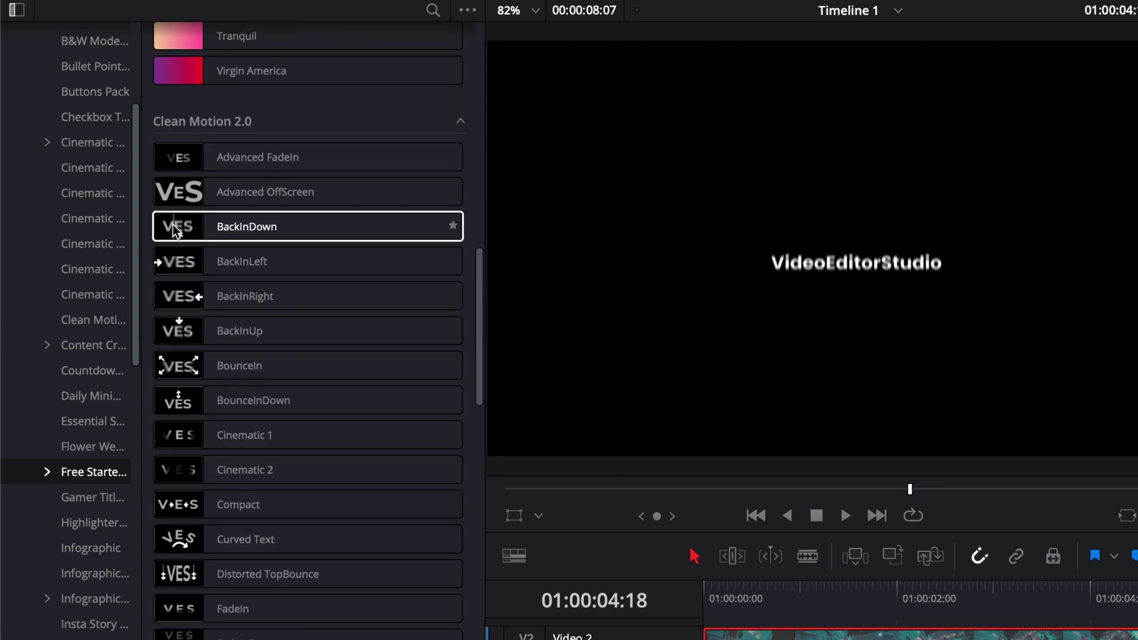
left_click_drag(225, 231, 716, 639)
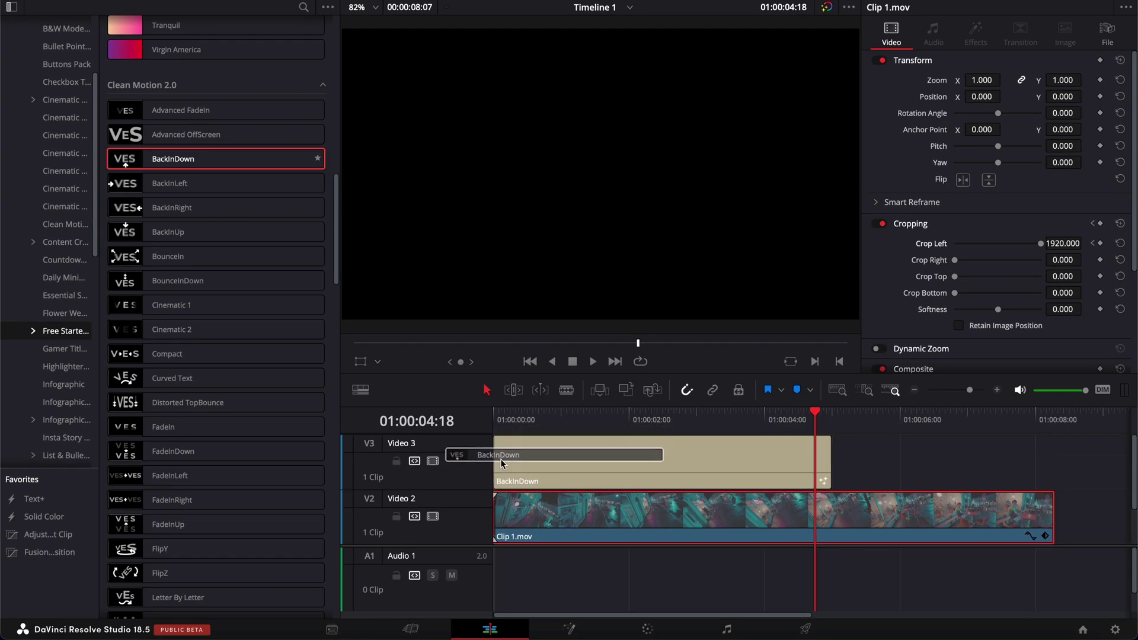
left_click_drag(502, 463, 503, 464)
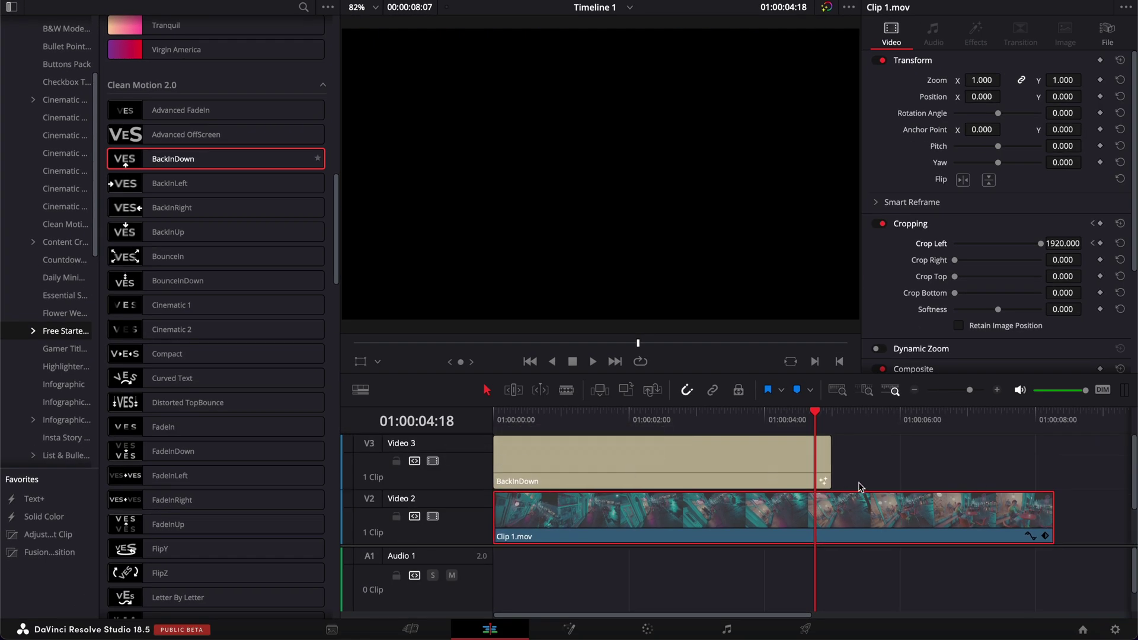
Set the BackInDown title's text to BEFORE and its animation length to 0.5 seconds
left_click(613, 462)
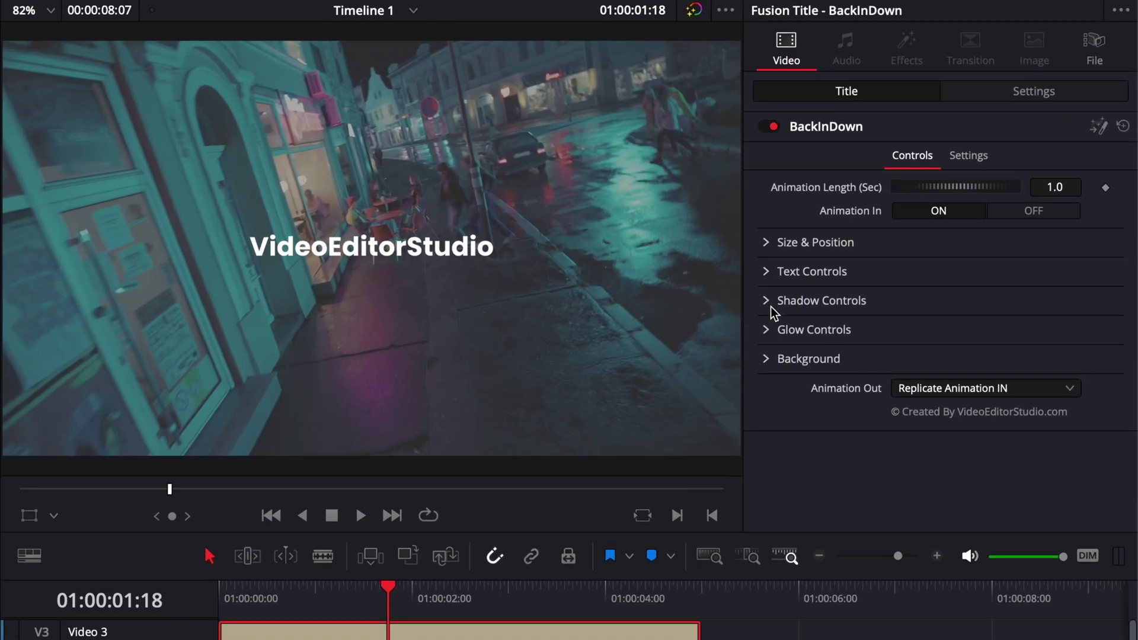
left_click(770, 272)
left_click_drag(909, 315, 762, 303)
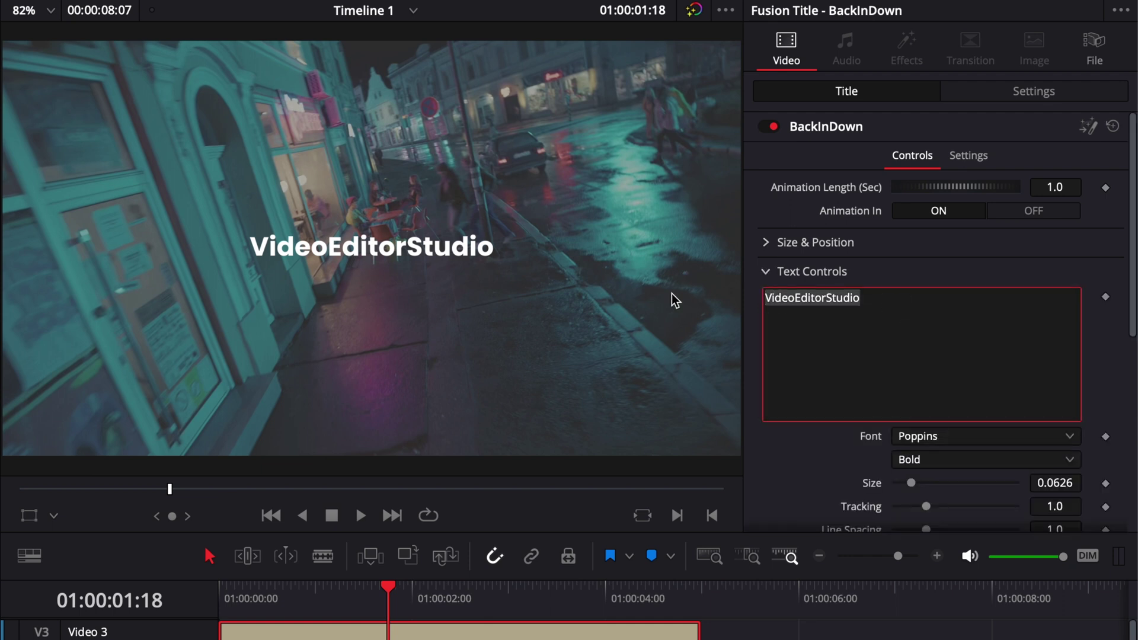
type("BEFORE")
double_click(1064, 187)
type("0.5")
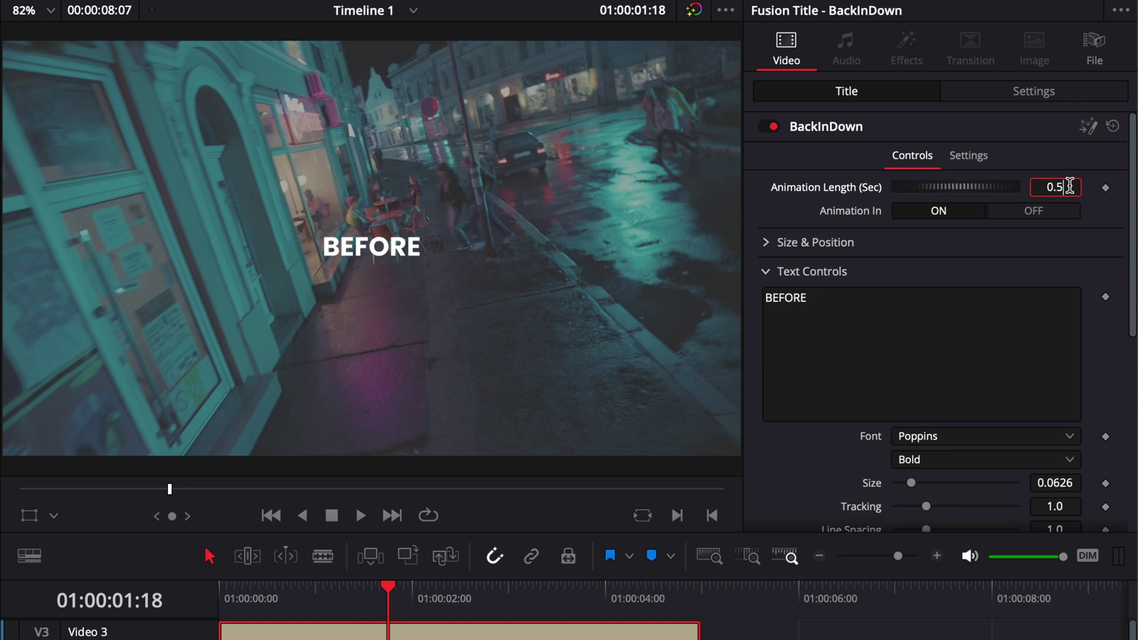
Move the BEFORE title down into the lower part of the frame and preview it around 01:00:02:06
left_click(765, 271)
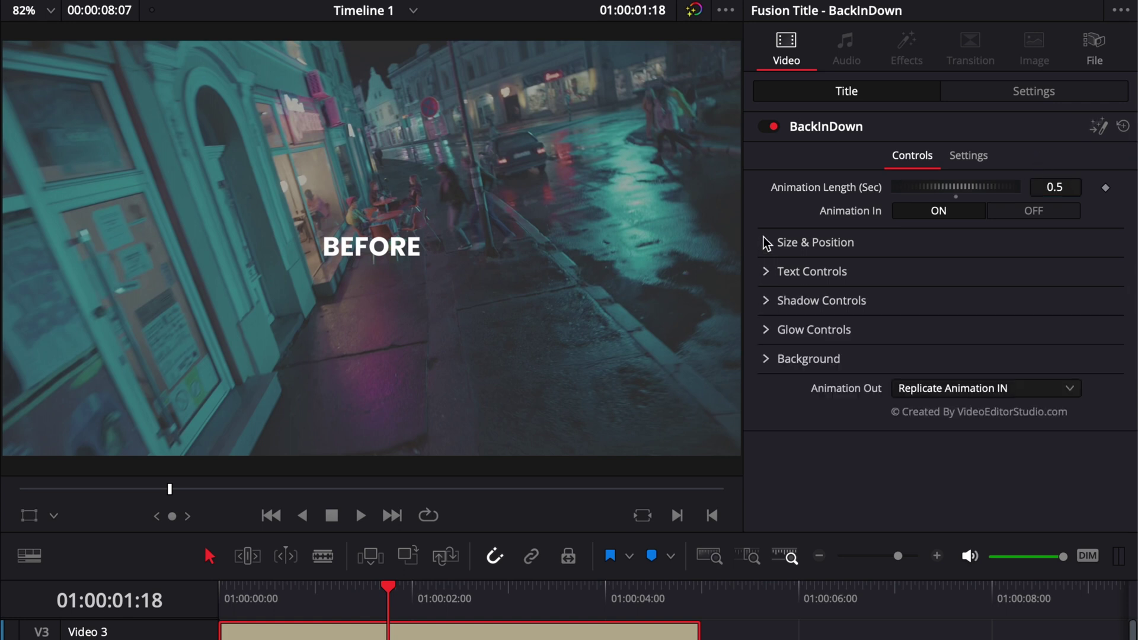
left_click(765, 242)
mouse_move(1074, 266)
left_mouse_down()
mouse_move(754, 267)
mouse_move(1072, 269)
left_mouse_up()
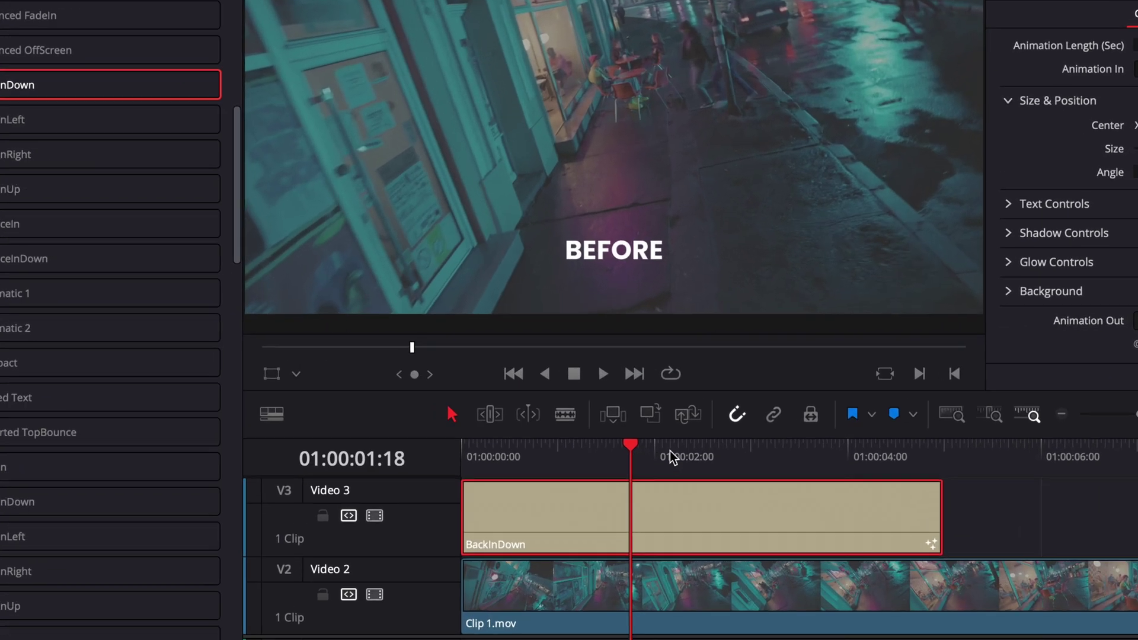
left_click(671, 451)
key("space")
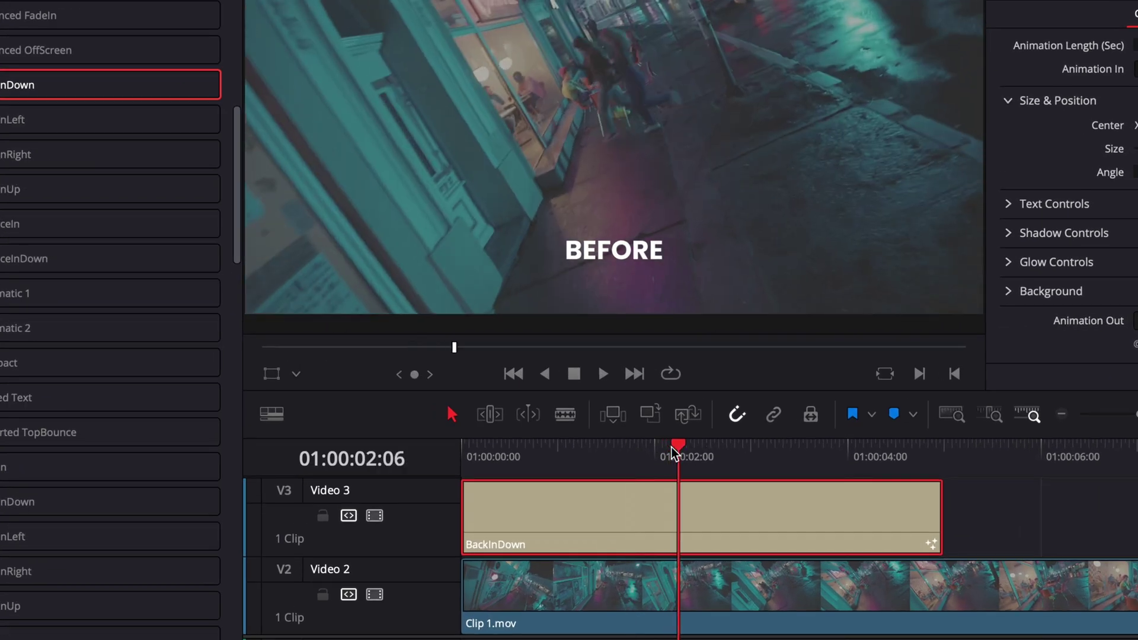
Trim the end of the BEFORE title to 01:00:02:15 and duplicate it directly after the original on Video 3
key("space")
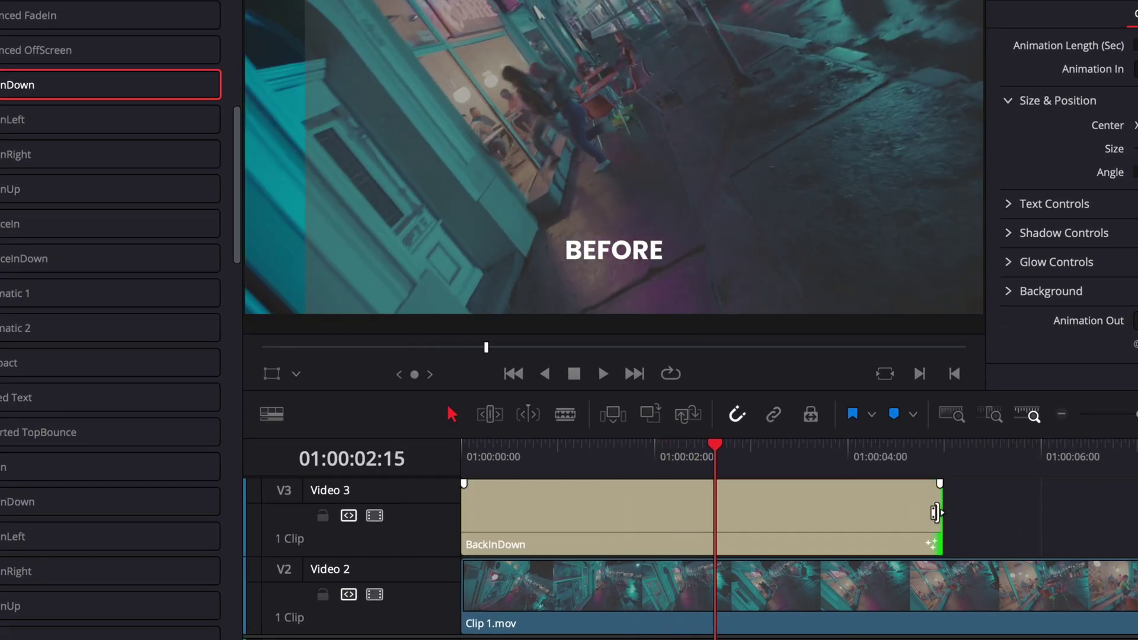
left_click_drag(939, 513, 712, 513)
left_click(563, 528)
left_click_drag(564, 528, 818, 526)
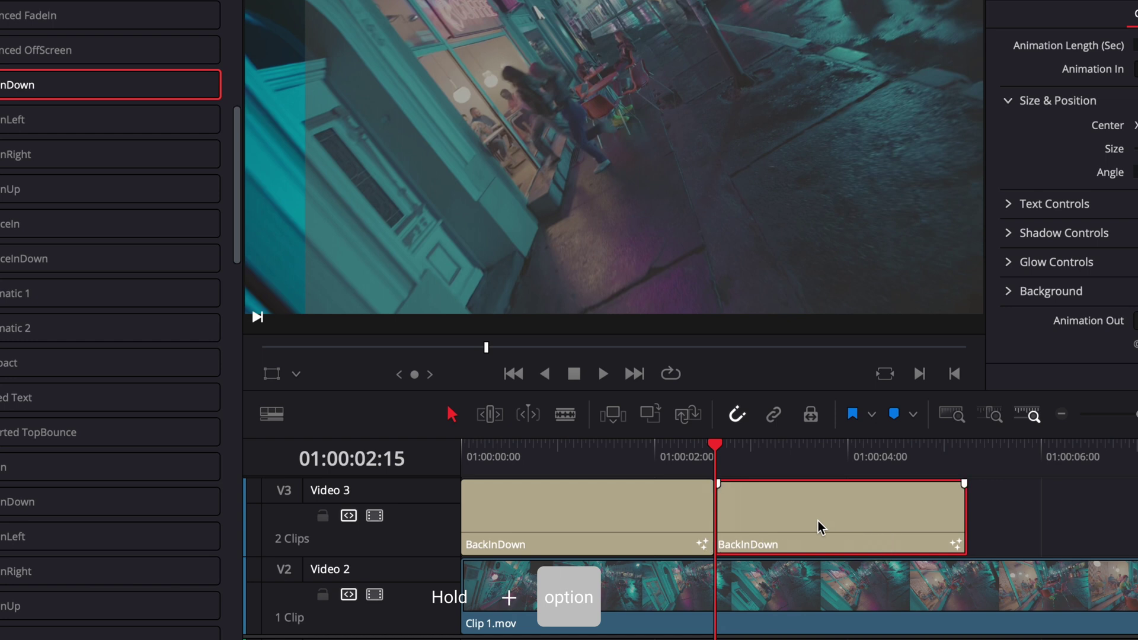
Extend the duplicated title to the end of Clip 1.mov and open its text controls
left_click_drag(963, 521, 1137, 517)
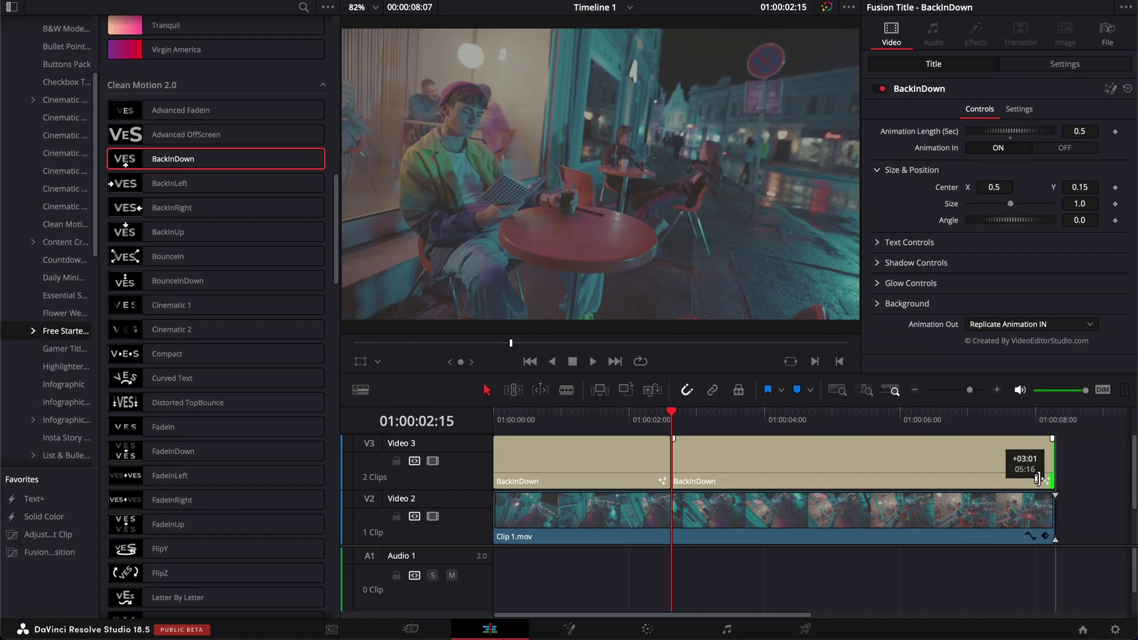
left_click(868, 529)
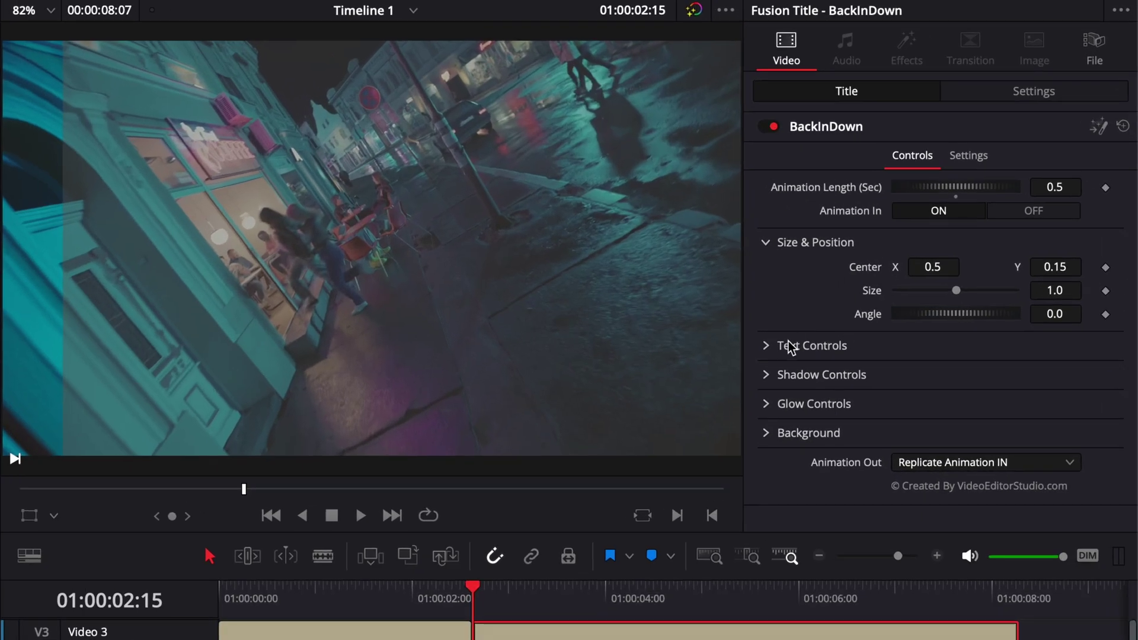
left_click(766, 345)
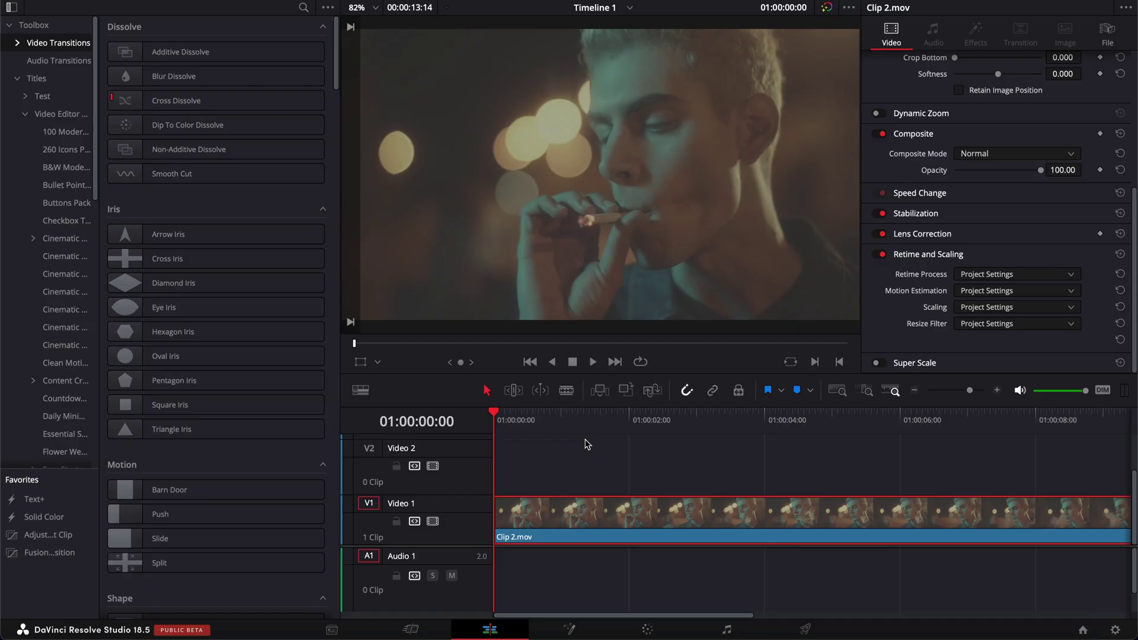
Move the playhead to 01:00:03:05 on Clip 2.mov, switch to the Color page and hide the gallery
left_click(585, 424)
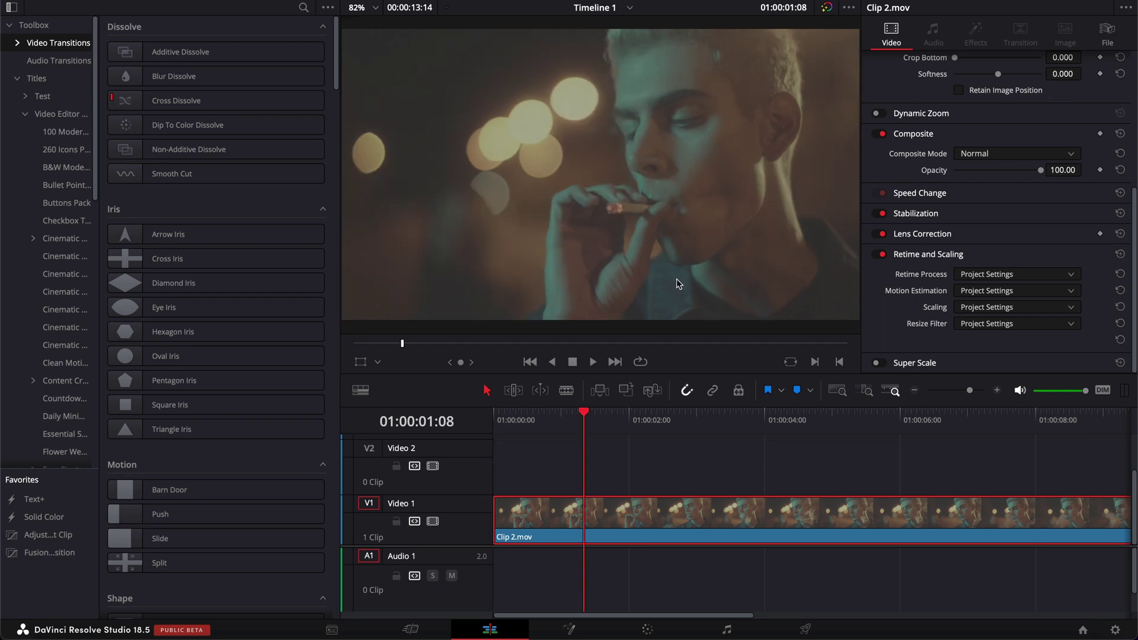
left_click_drag(619, 423, 711, 429)
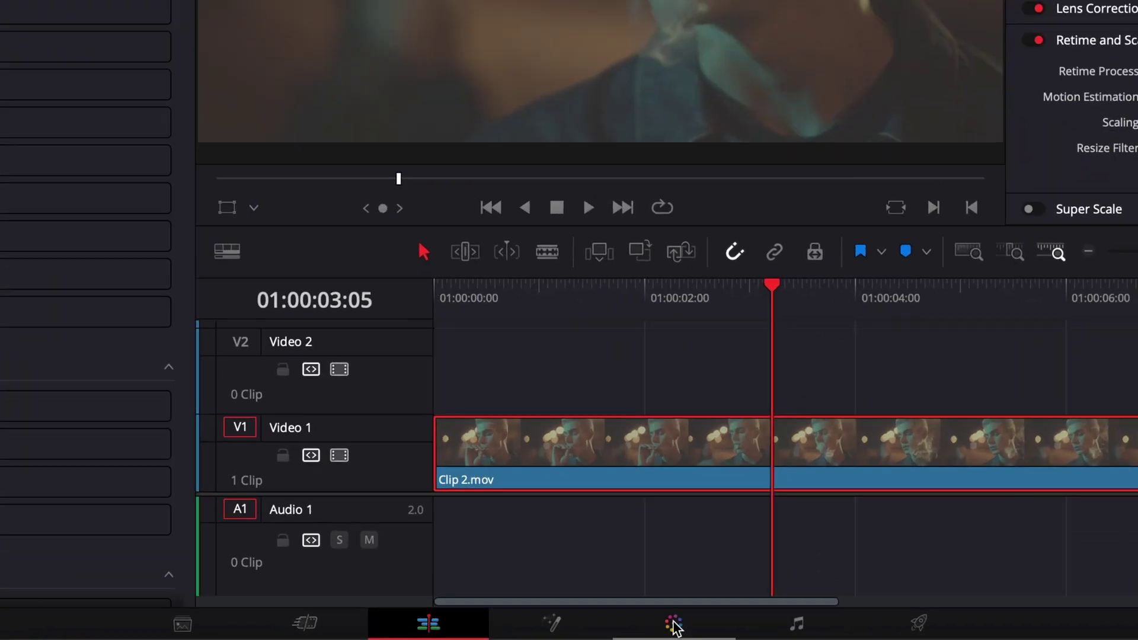
left_click(647, 629)
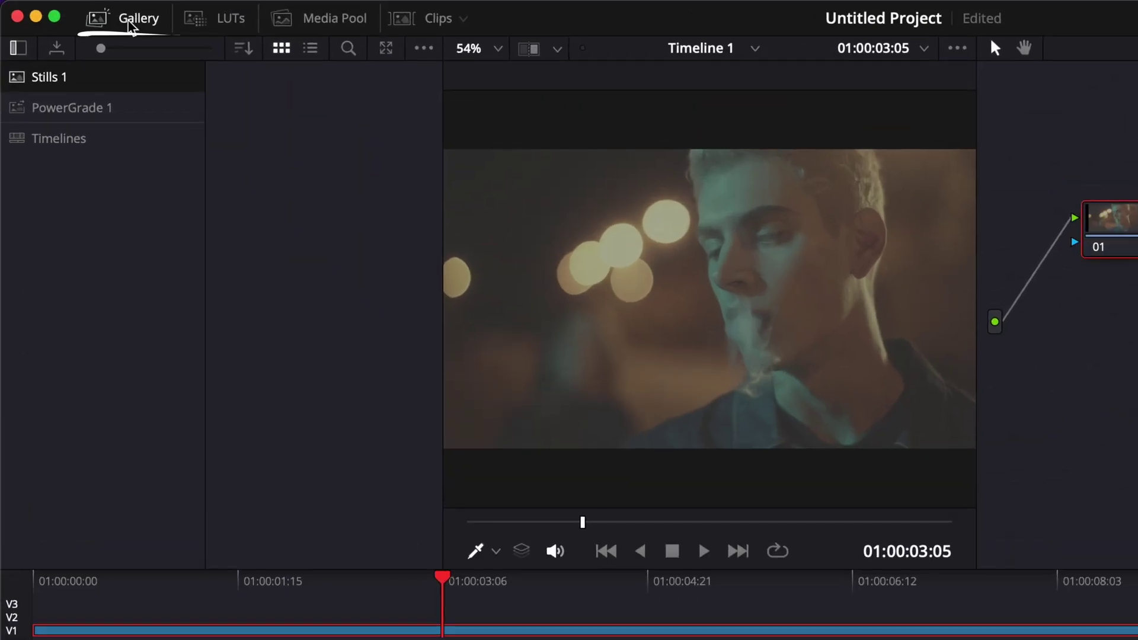
left_click(131, 23)
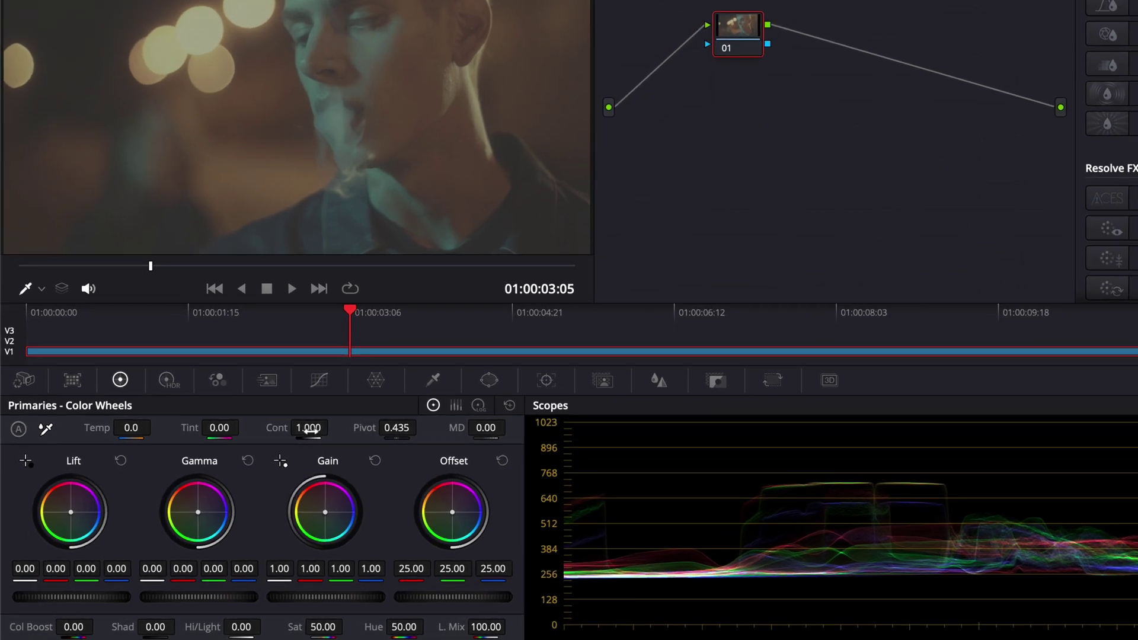
Set node 01's contrast to 1.398 and saturation to 60.40, and toggle the node to compare the correction
left_click_drag(308, 427, 474, 428)
mouse_move(338, 622)
left_mouse_down()
mouse_move(391, 624)
mouse_move(334, 626)
left_mouse_up()
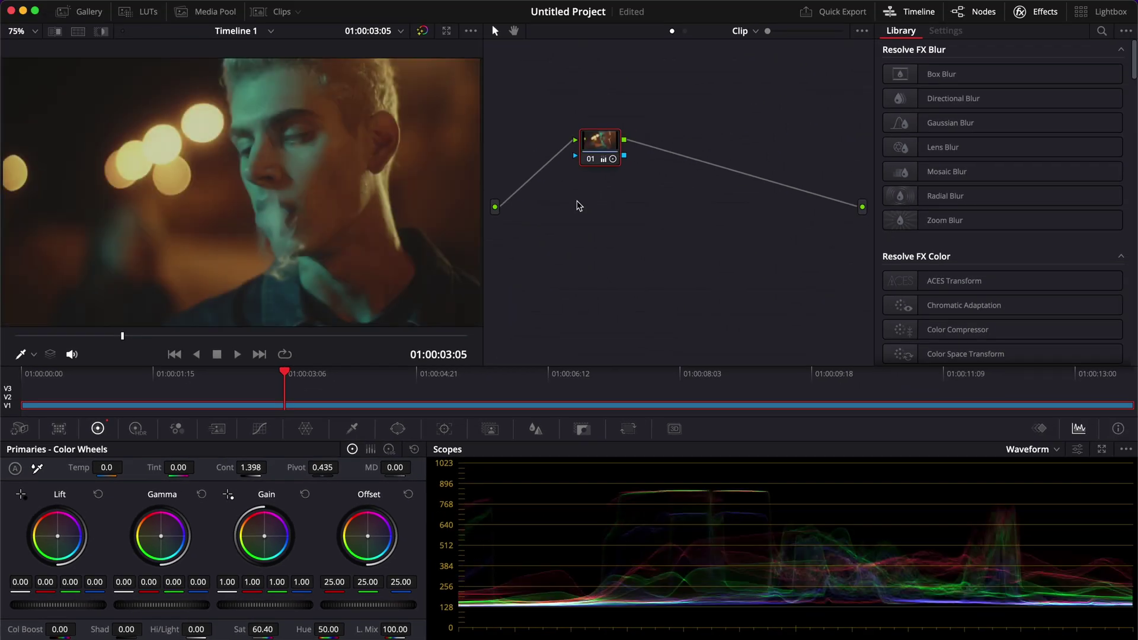
key("super+d")
key("super+d")
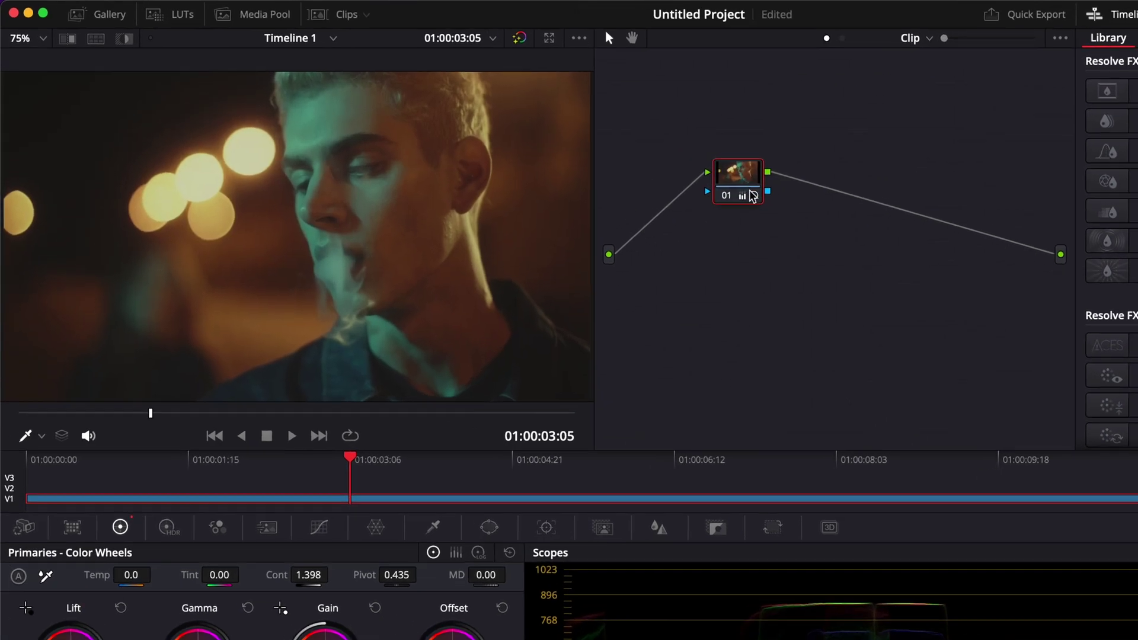
Add a serial node after node 01 and apply a LUT from the Film Looks folder to it
mouse_move(750, 195)
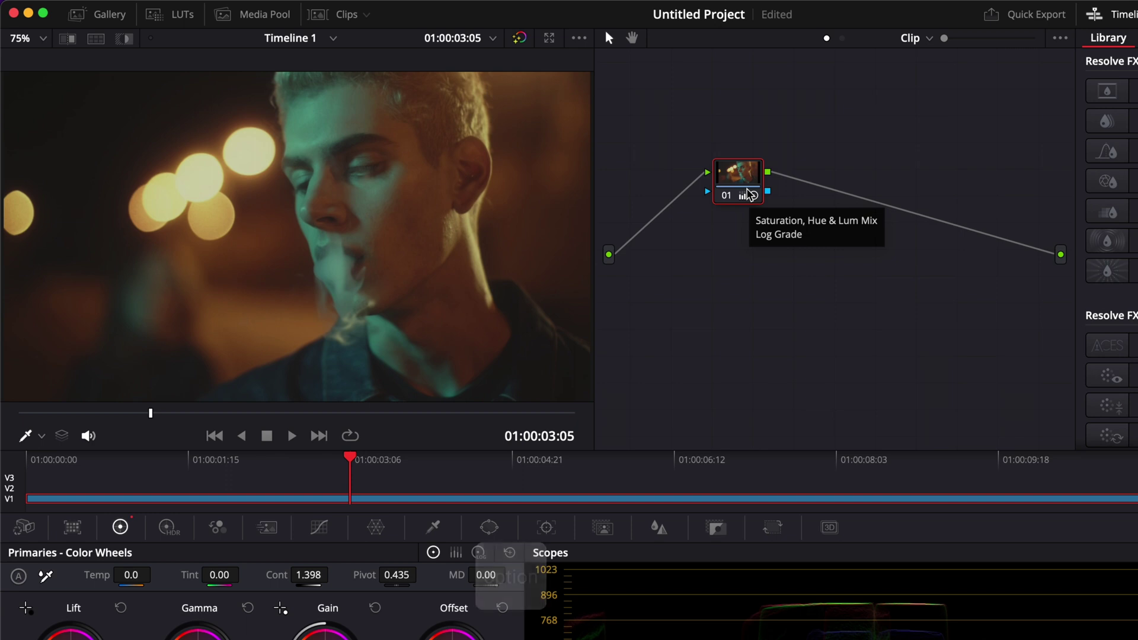
key("alt+s")
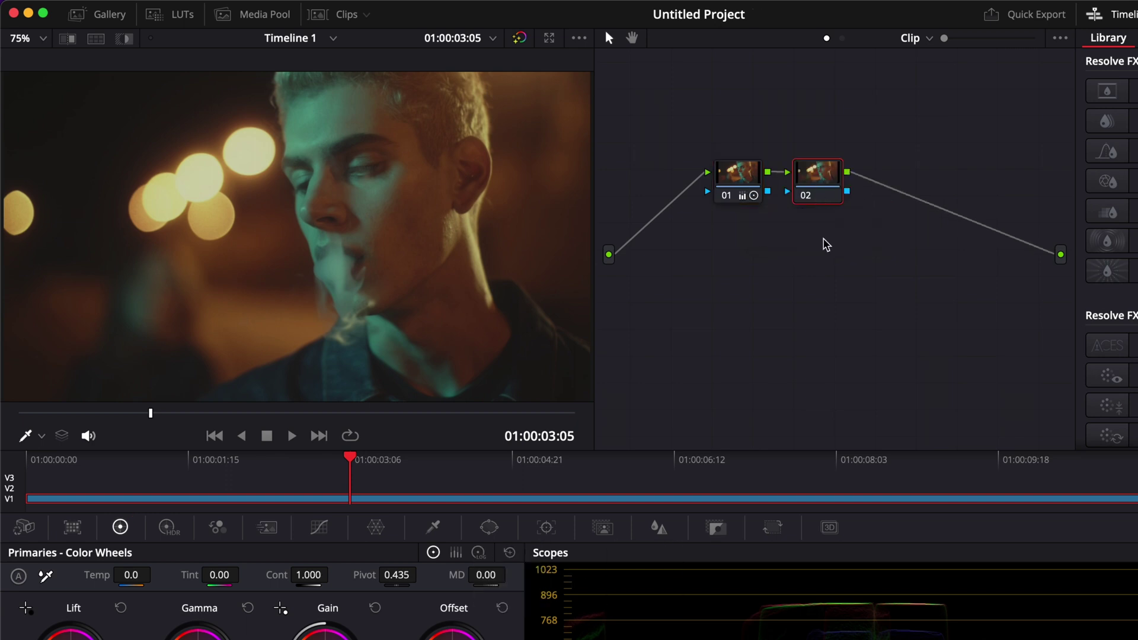
right_click(818, 186)
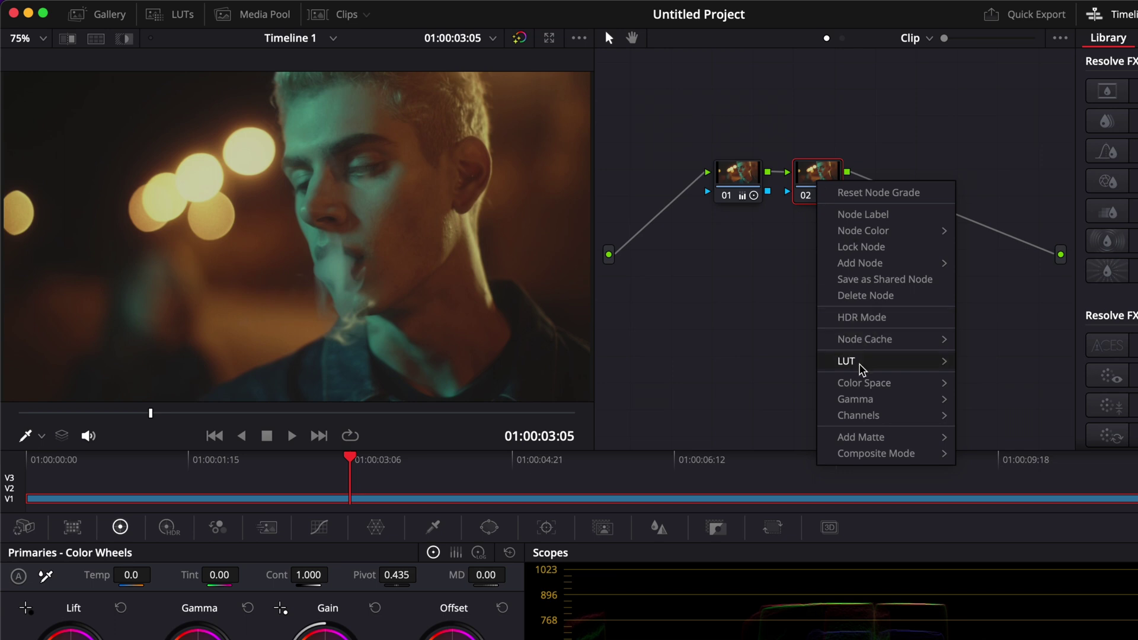
mouse_move(860, 366)
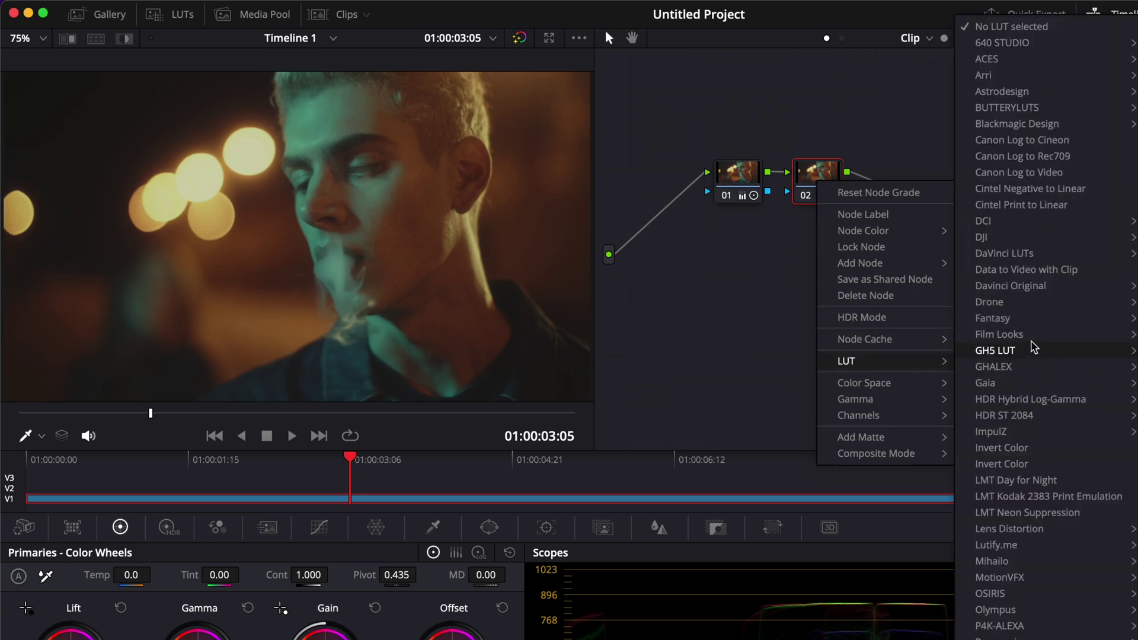
mouse_move(1029, 332)
left_click(1137, 343)
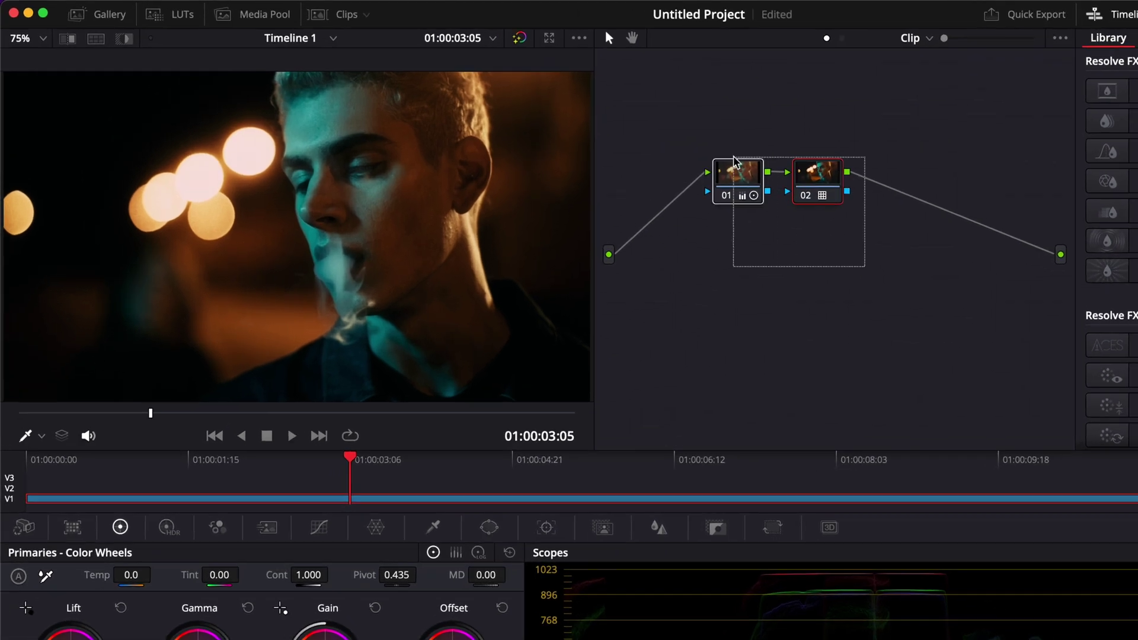
Compare the grading stages by disabling both nodes and re-enabling node 01 and node 02 one at a time
left_click_drag(734, 160, 733, 169)
key("super+d")
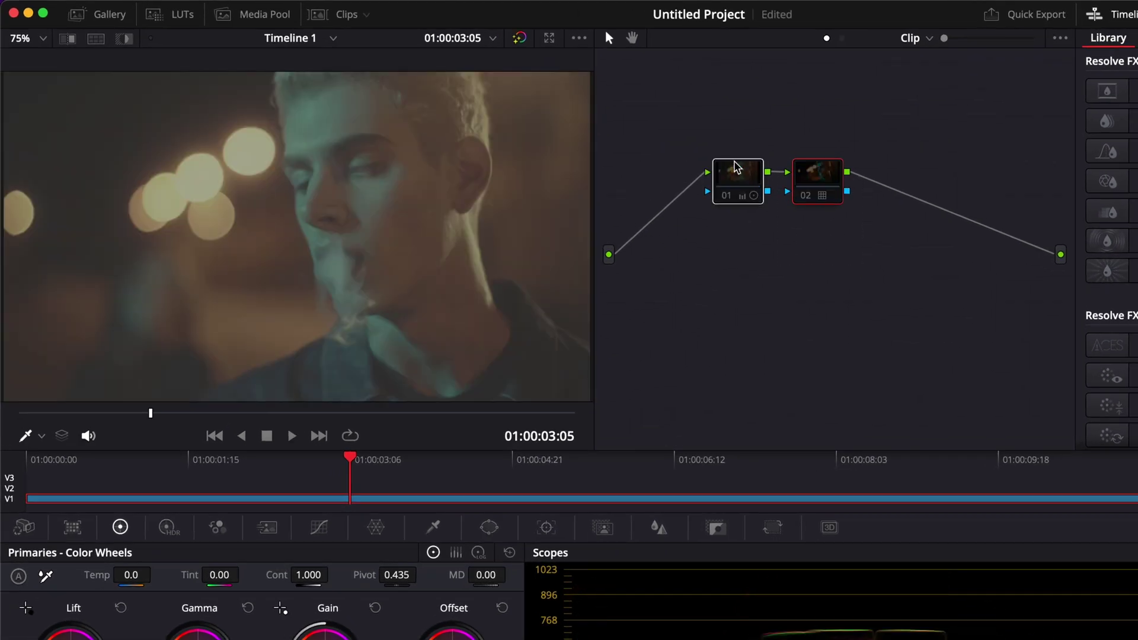
left_click(736, 177)
key("super+d")
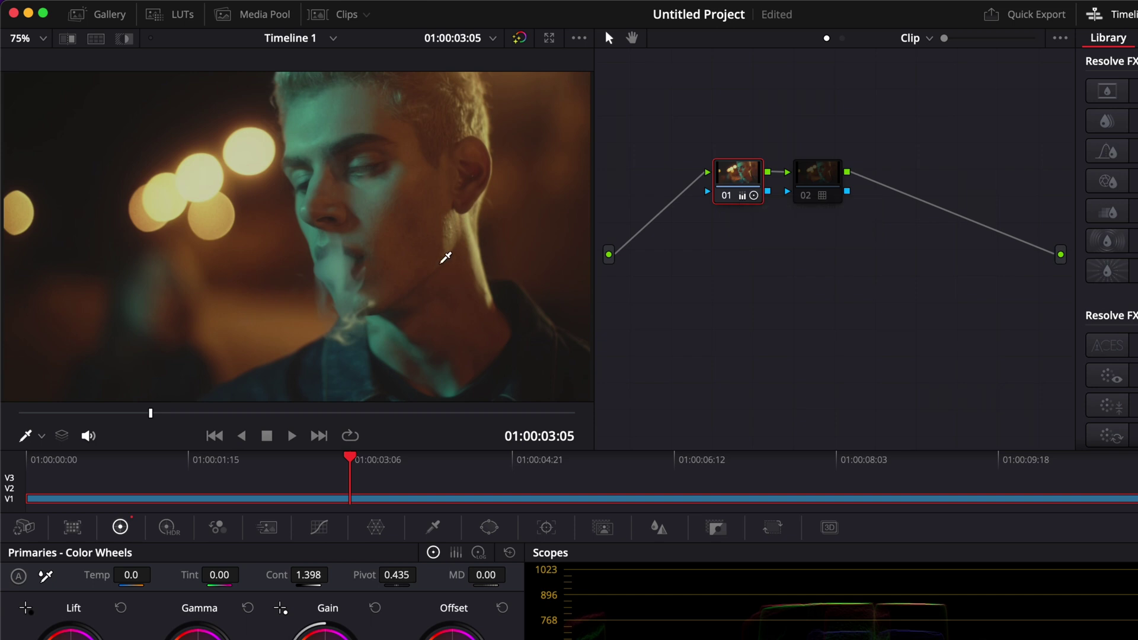
left_click(817, 189)
key("super+d")
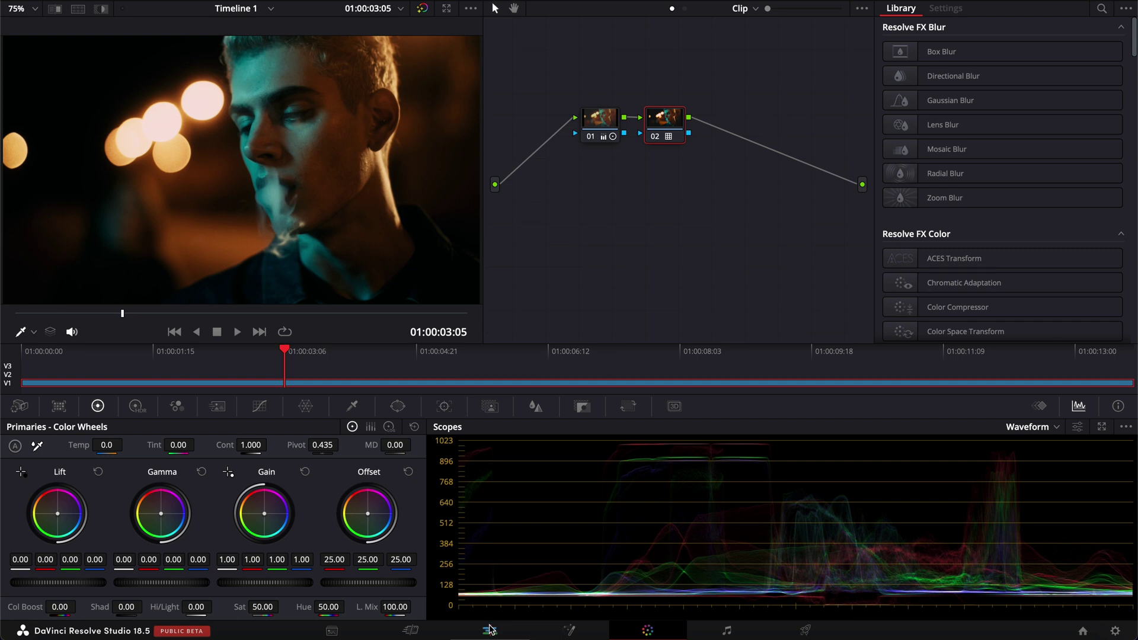
Return to the Edit page and split Clip 2.mov at 01:00:02:00 and 01:00:04:00
left_click(490, 629)
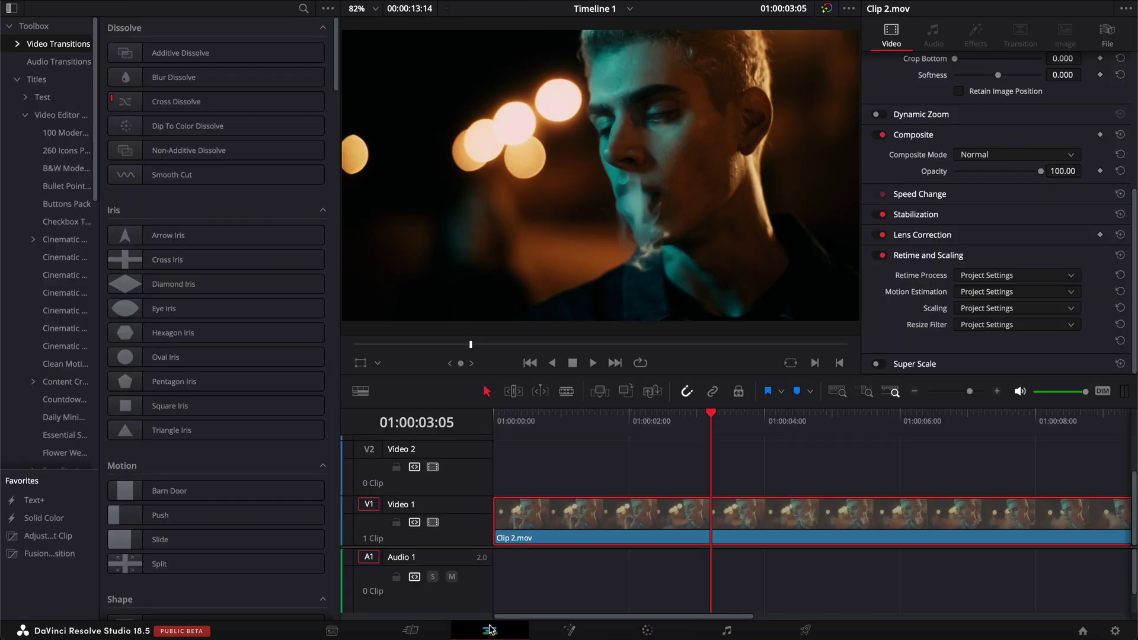
key("Home")
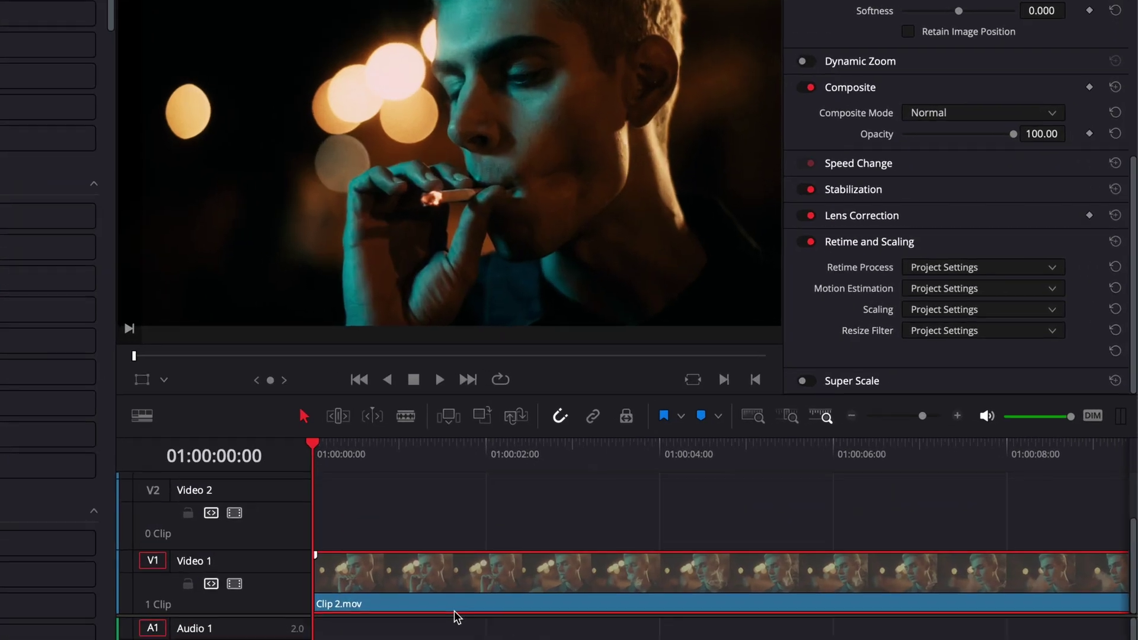
left_click_drag(487, 468, 486, 468)
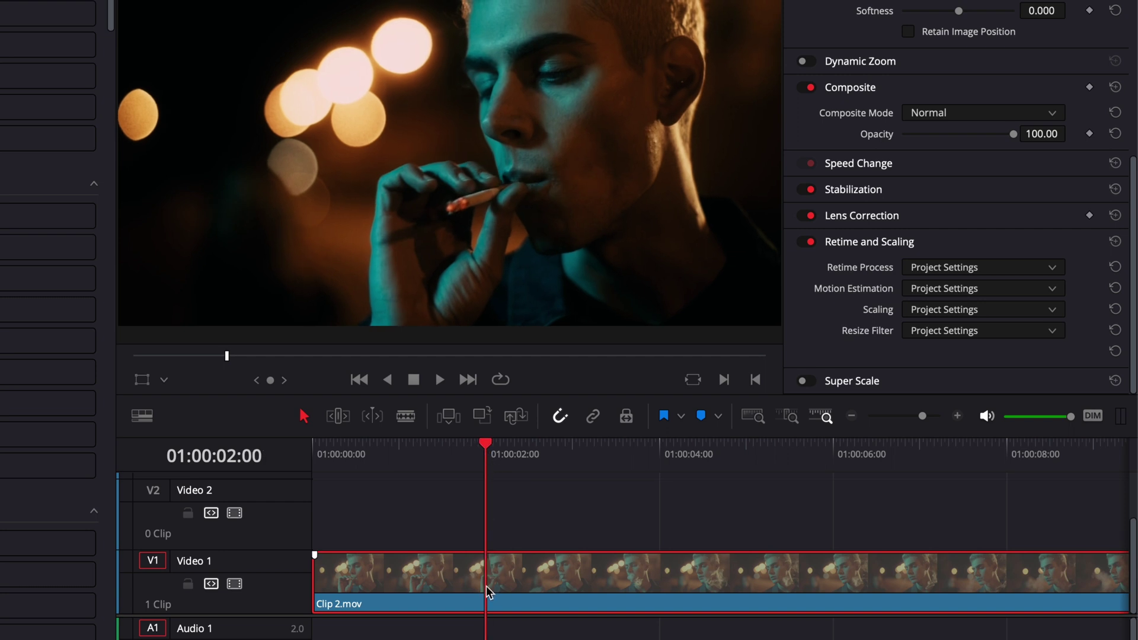
key("super+b")
left_click_drag(577, 457, 658, 468)
key("super+b")
Delete both grading nodes from the first segment of Clip 2.mov on the Color page
left_click(655, 570)
left_click(392, 453)
left_click(386, 572)
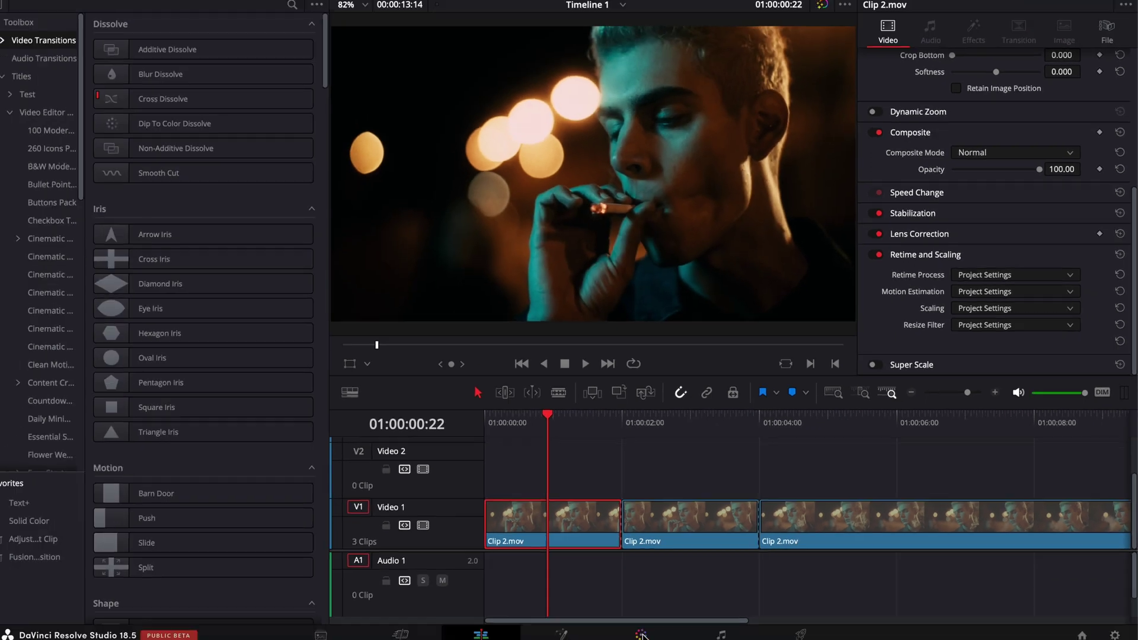
left_click(649, 630)
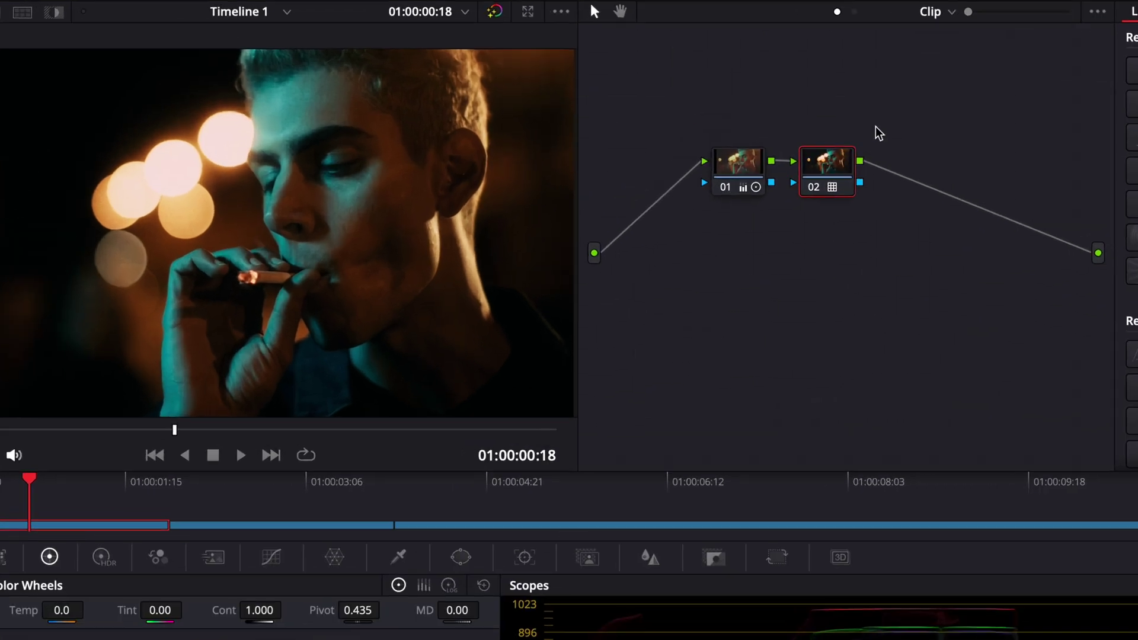
left_click_drag(733, 74, 560, 153)
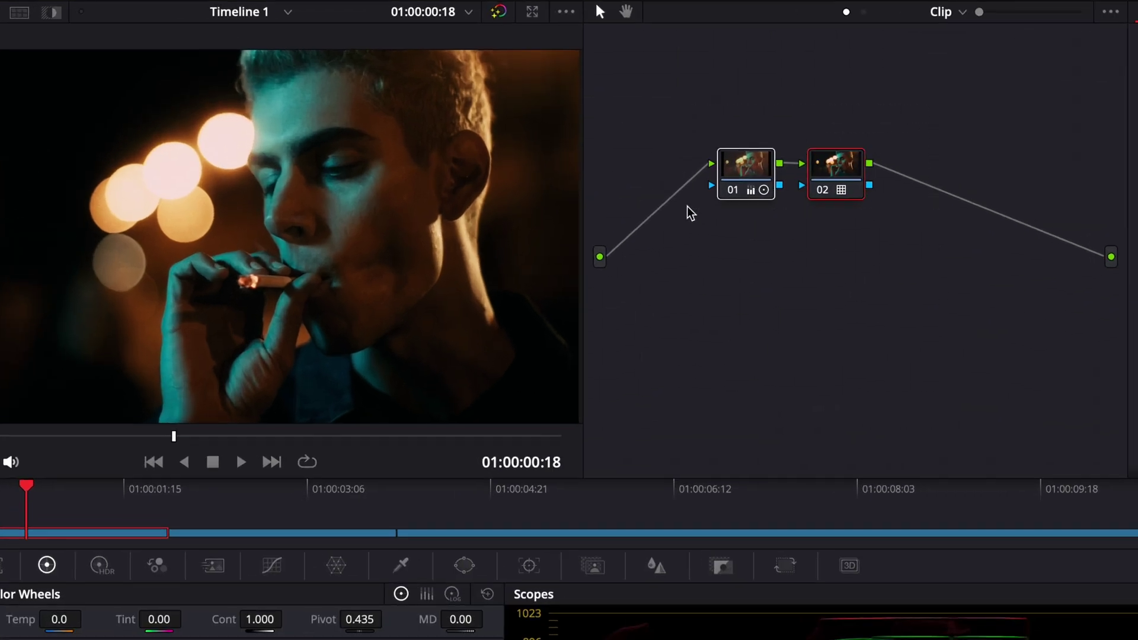
key("super+d")
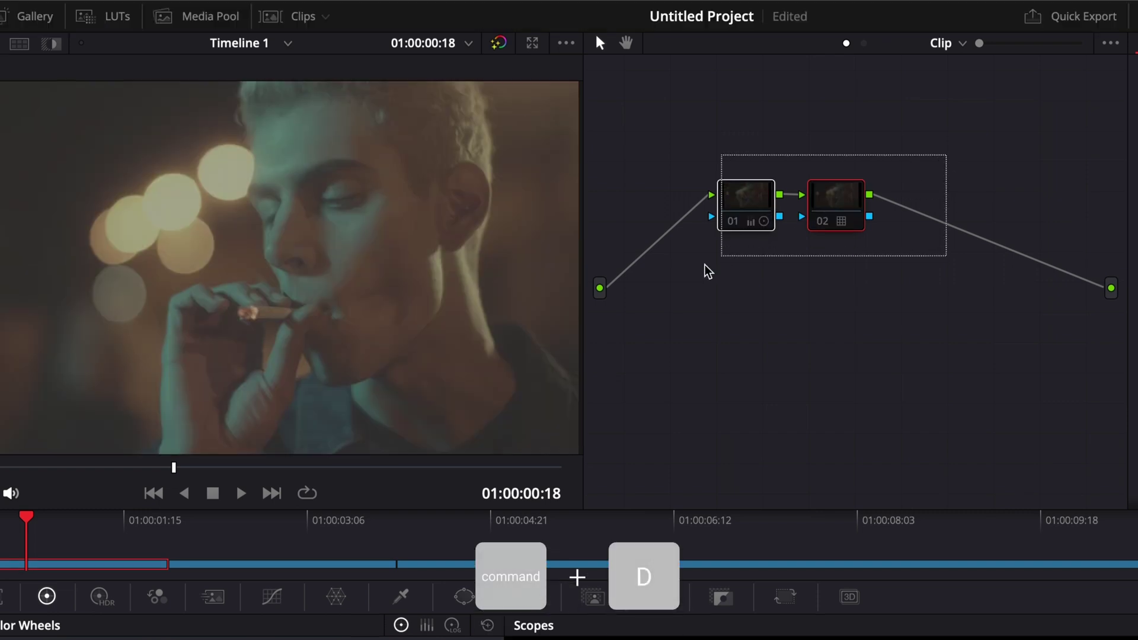
key("Delete")
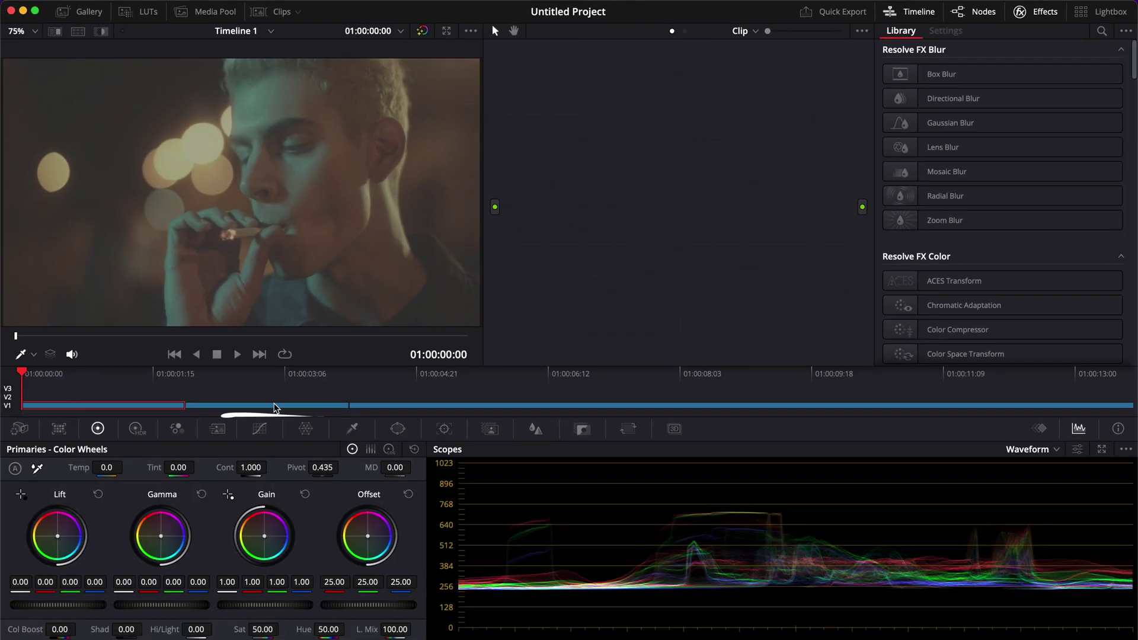
Delete only the LUT node from the second Clip 2.mov segment and select the third segment
left_click(288, 566)
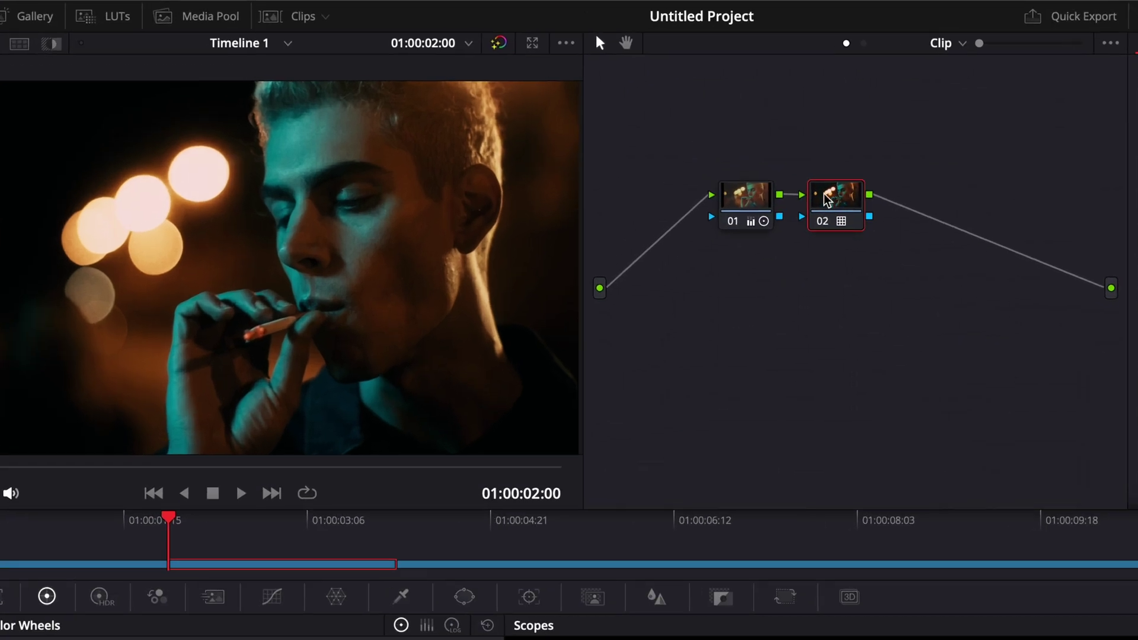
mouse_move(827, 200)
key("Delete")
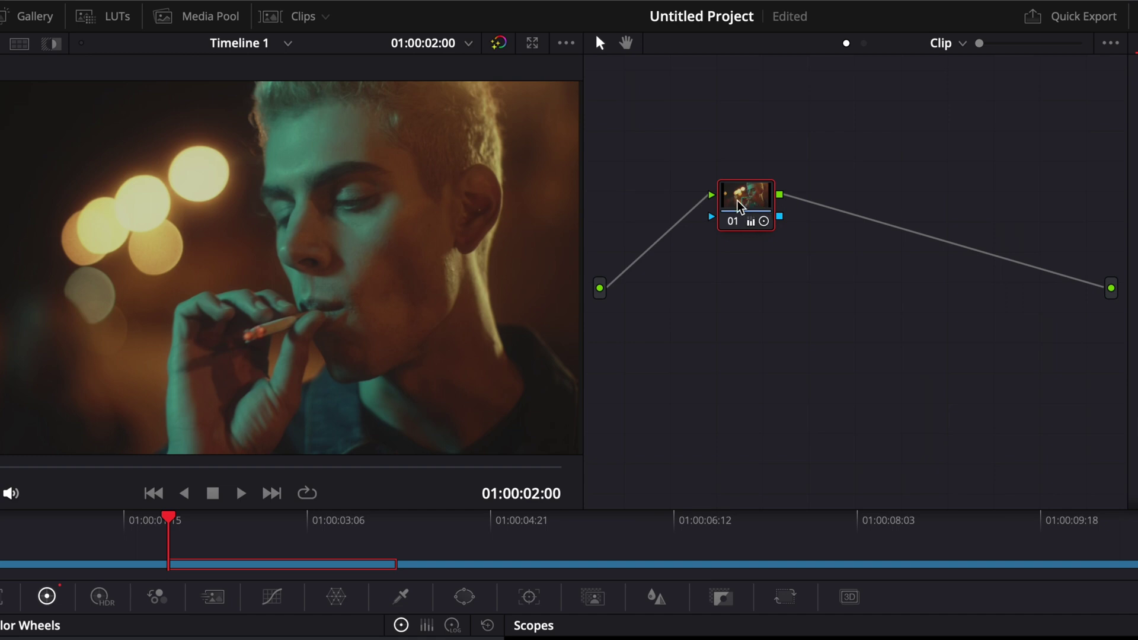
left_click(477, 564)
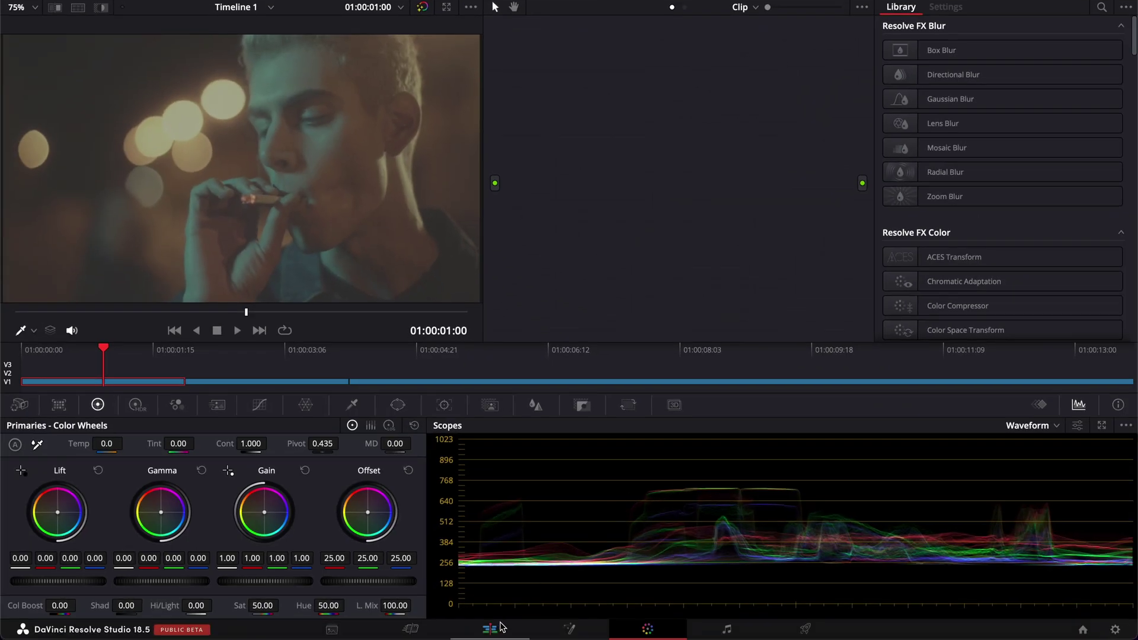
Return to the Edit page and add an Edge Wipe transition between the first and second Clip 2.mov segments
left_click(491, 629)
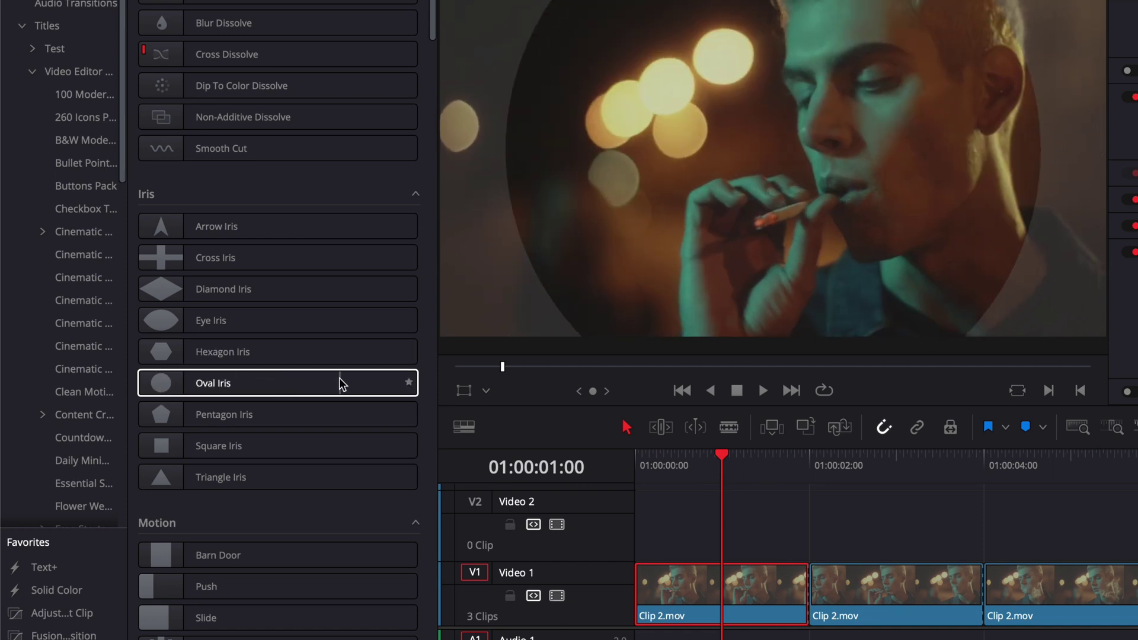
scroll(265, 291, "down", 3)
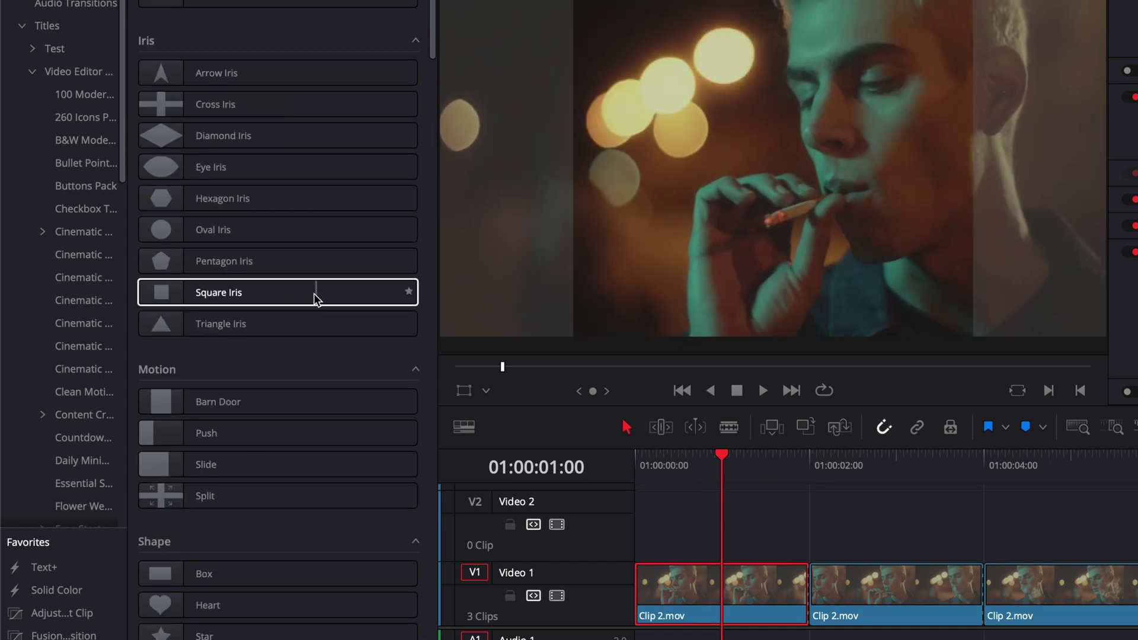
scroll(259, 398, "down", 5)
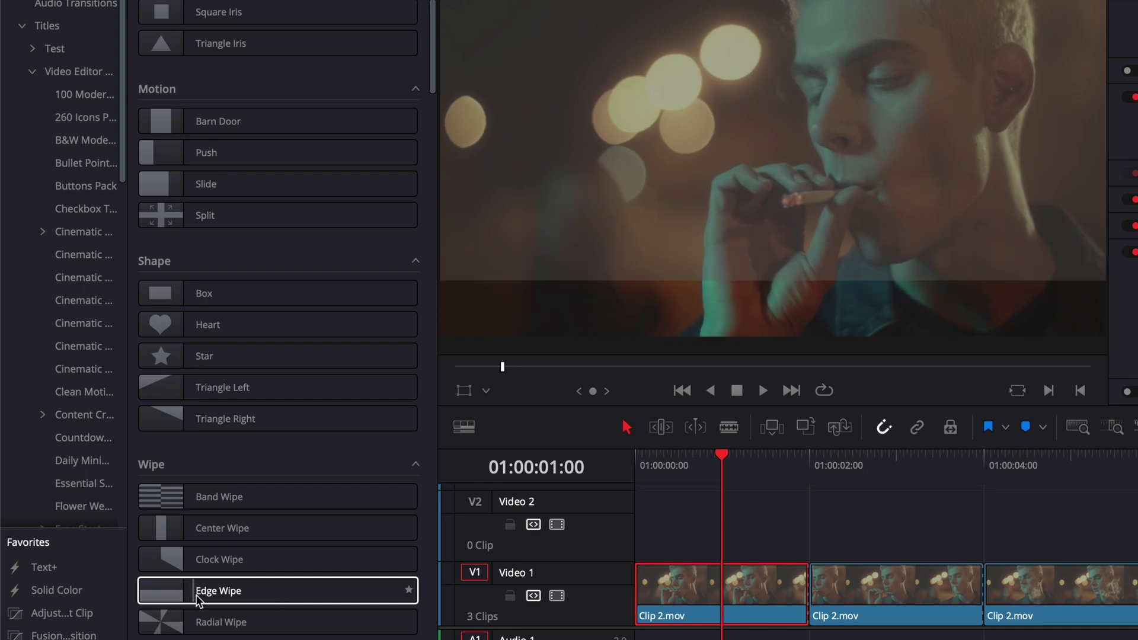
left_click_drag(274, 594, 810, 596)
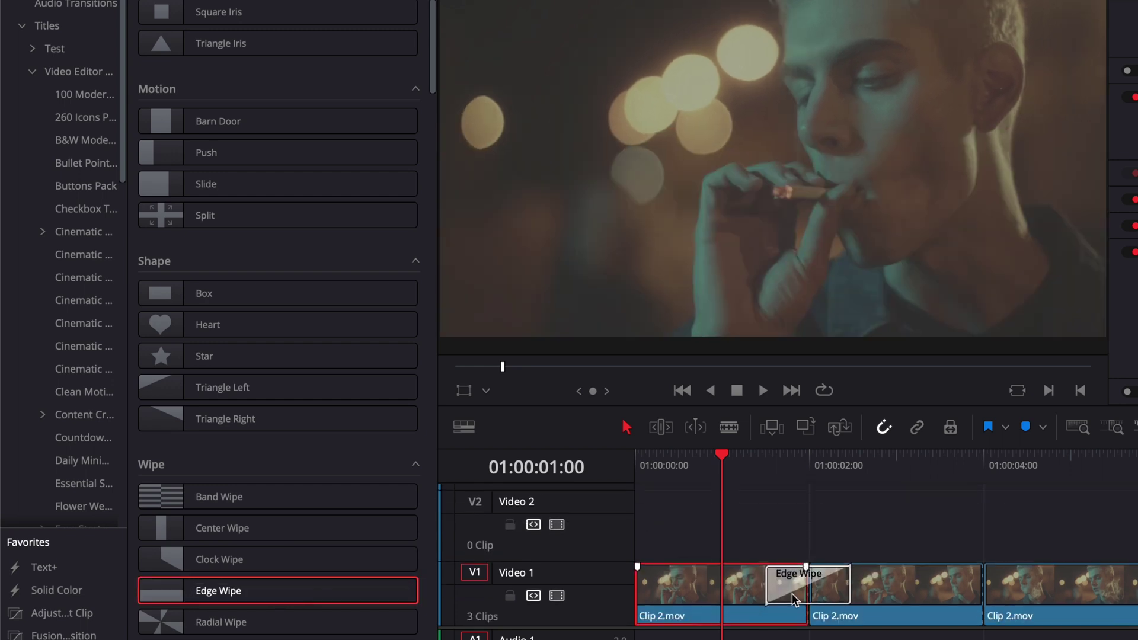
Play through the Edge Wipe transition and open its transition settings
key("space")
key("space")
left_click(784, 594)
double_click(784, 594)
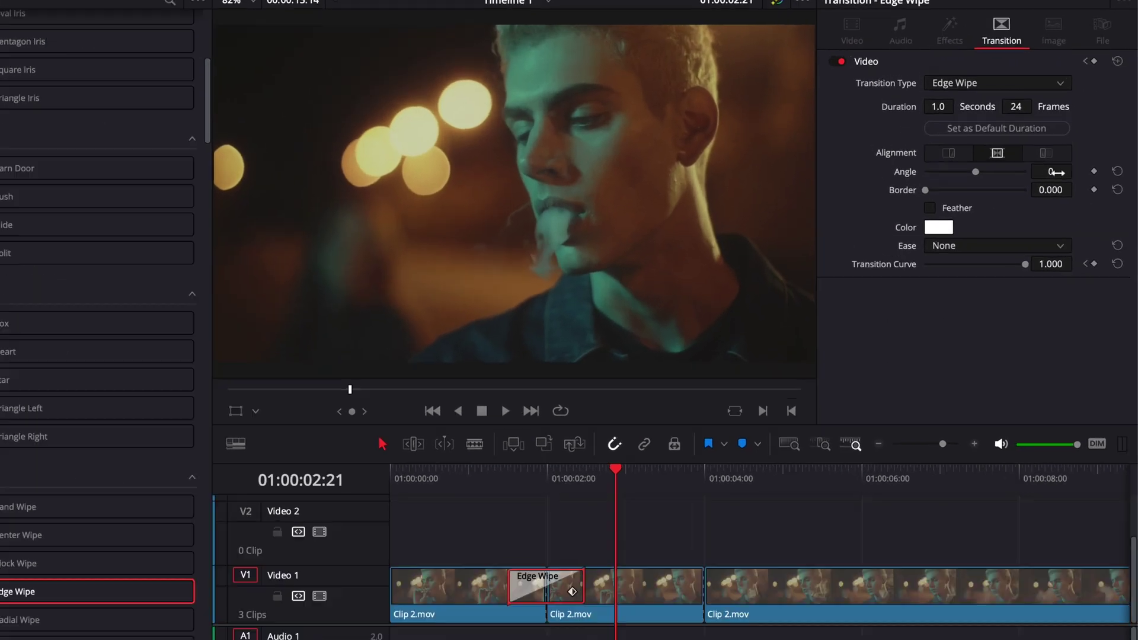
Set the Edge Wipe transition's angle to 90 and play it back
left_click(1054, 172)
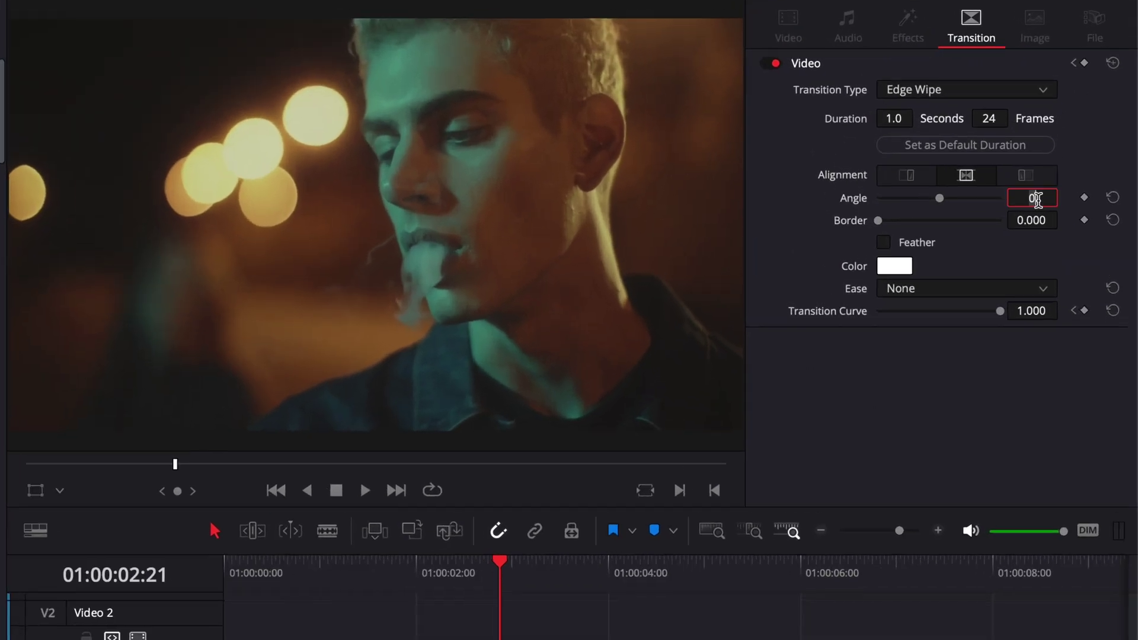
left_click(332, 564)
key("space")
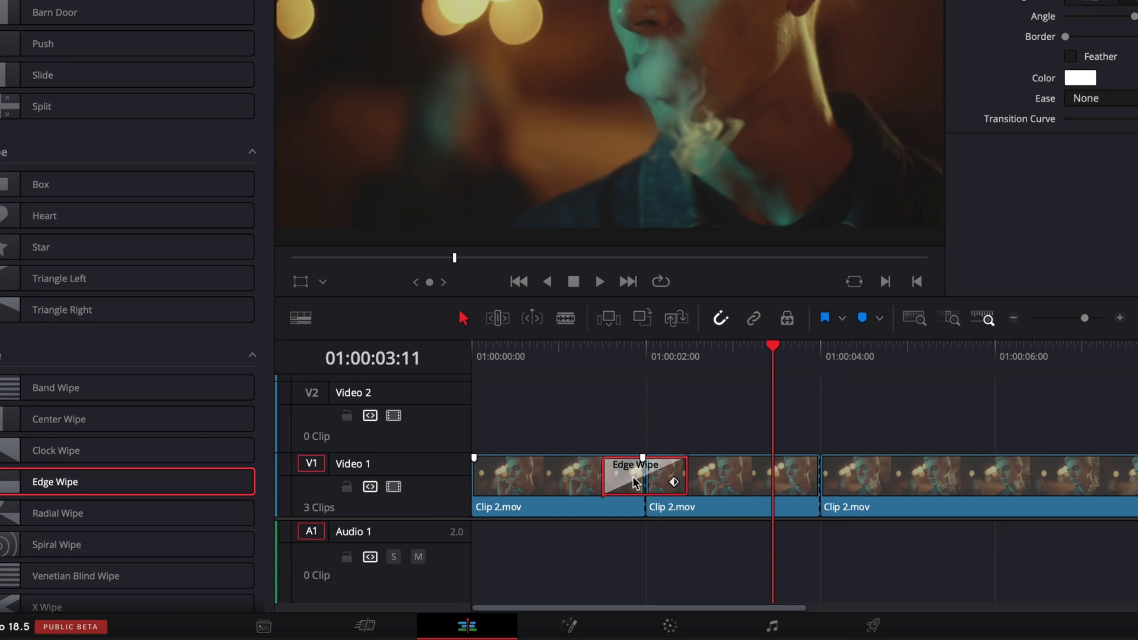
Copy the Edge Wipe transition onto the cut between the second and third Clip 2.mov segments and play the sequence through
left_click_drag(633, 481, 827, 484)
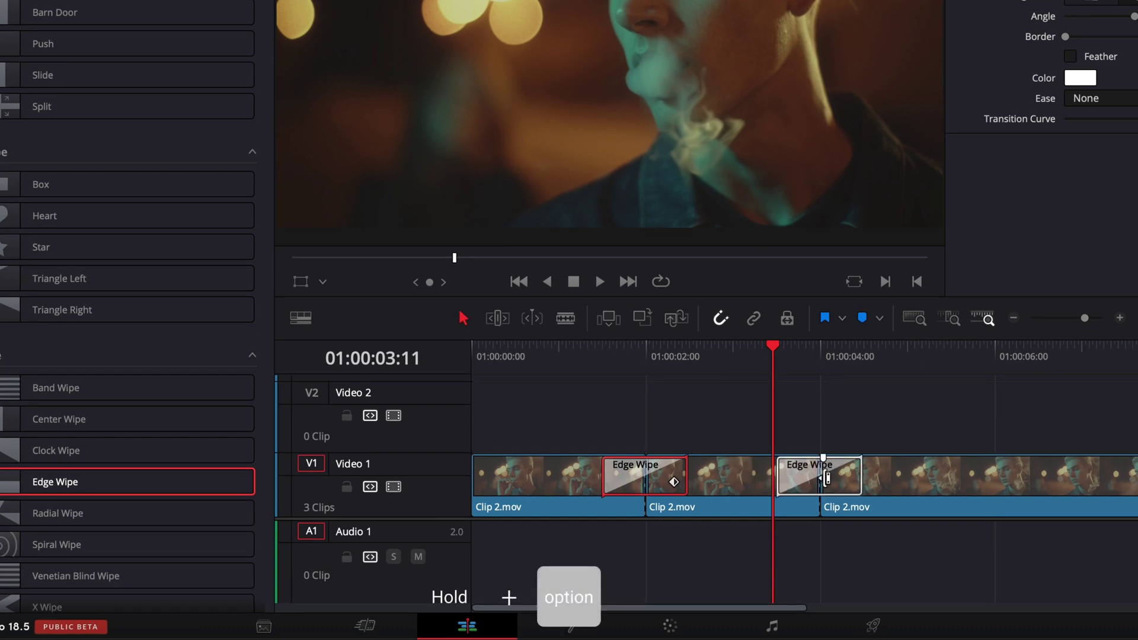
key("Home")
key("space")
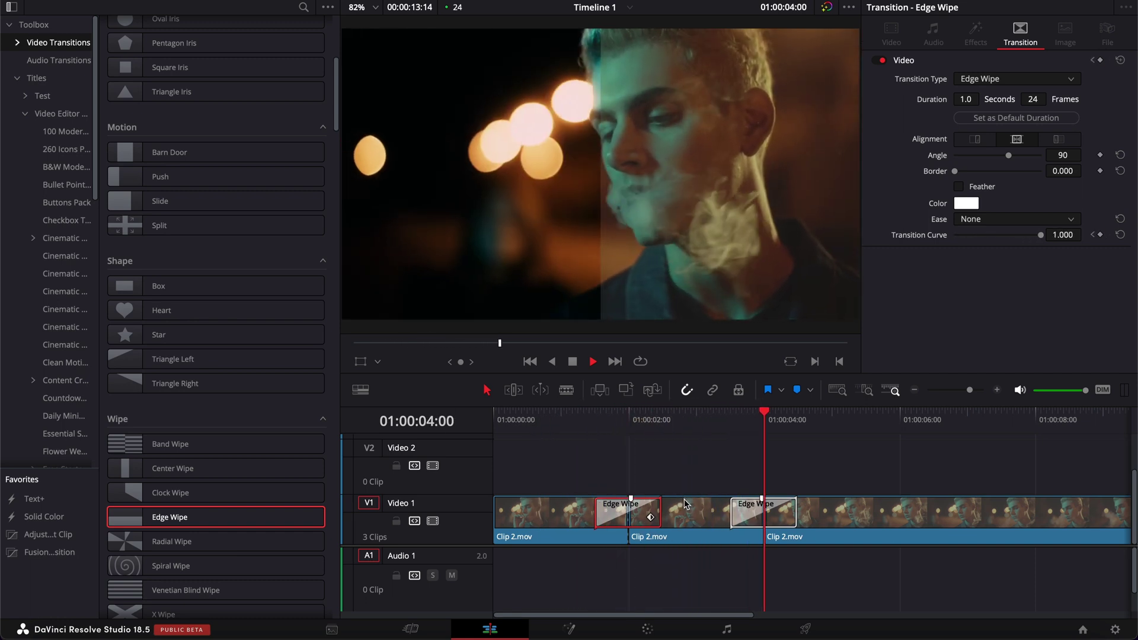
key("space")
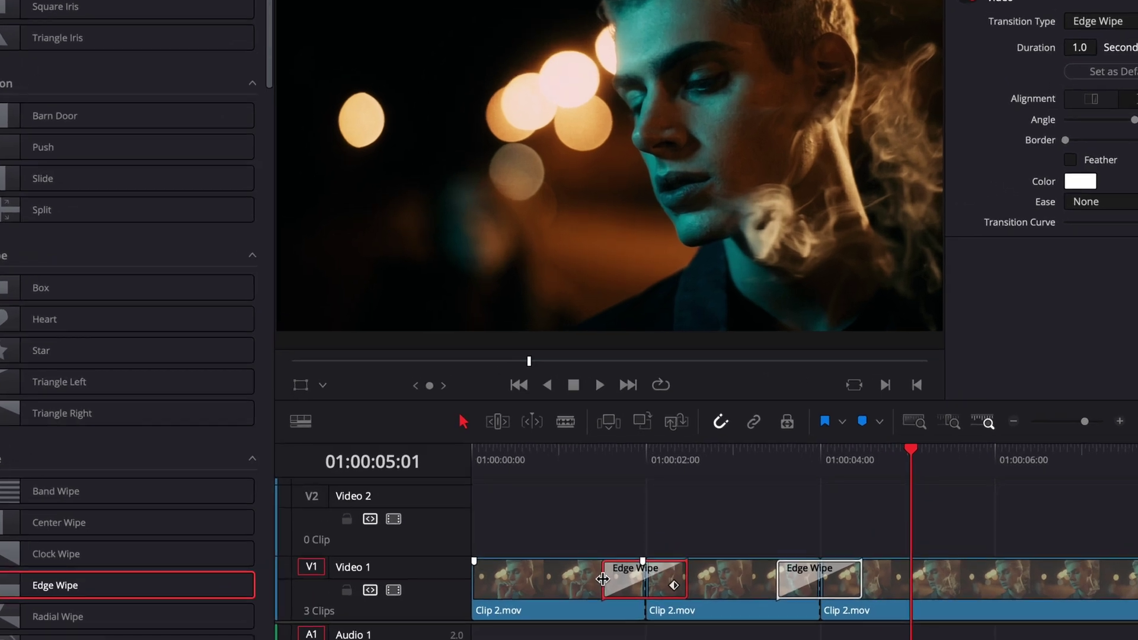
Lengthen the first Edge Wipe to about 1.8 seconds and the second to about 1.9 seconds
left_click_drag(594, 512, 595, 513)
left_click_drag(604, 579, 566, 579)
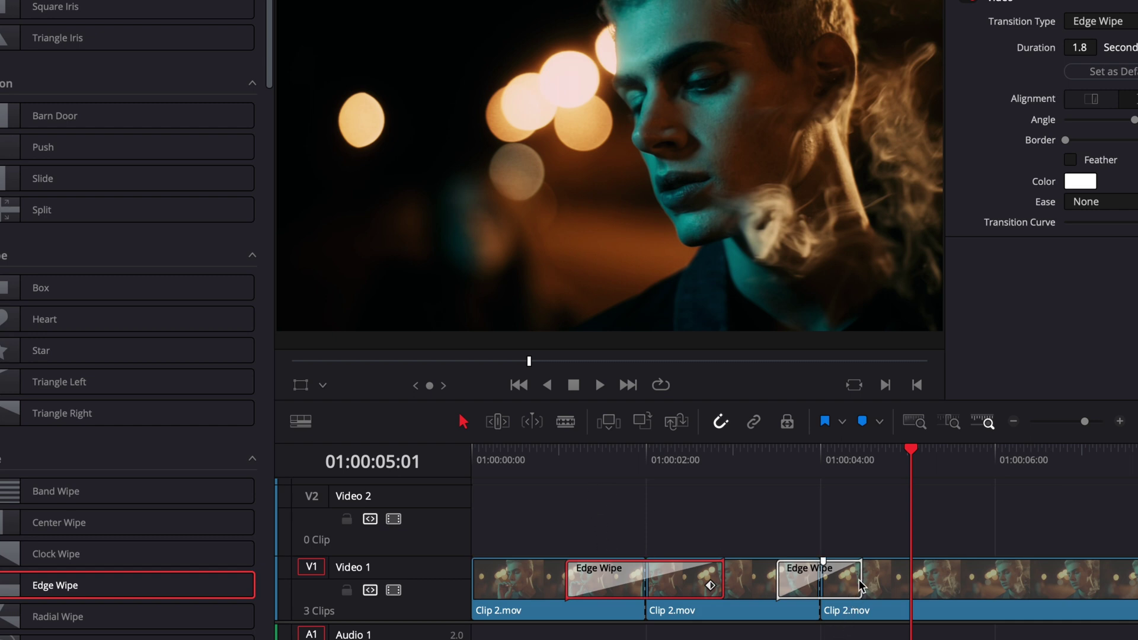
left_click_drag(861, 581, 883, 583)
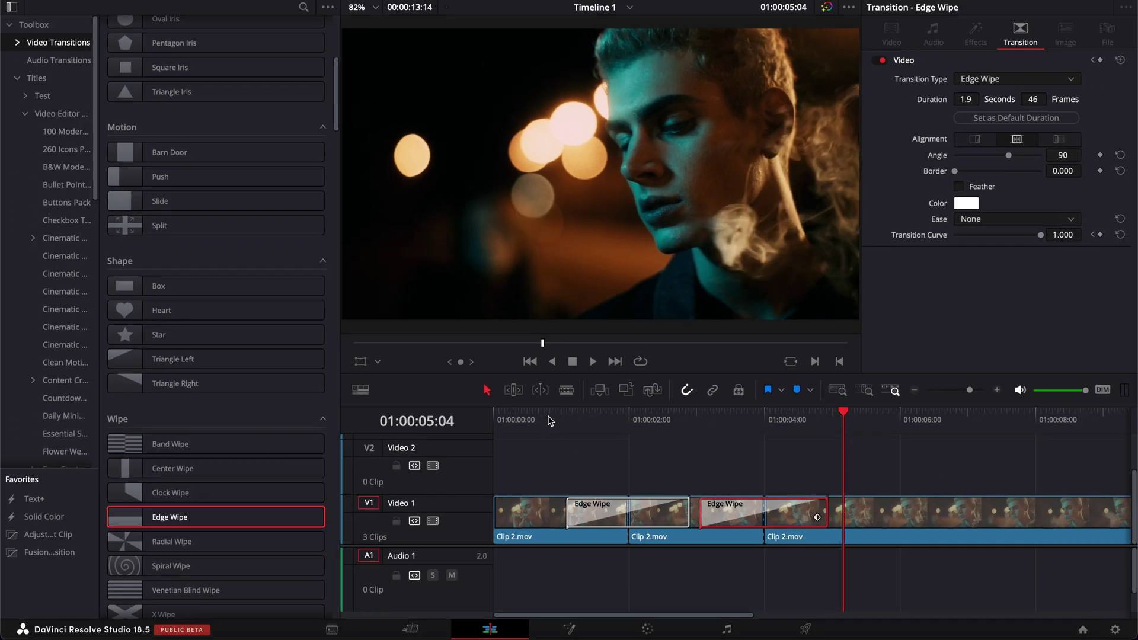
Add the Clean Motion BackInDown title at the start of Video 2 and trim it to the end of the first segment
scroll(74, 320, "down", 5)
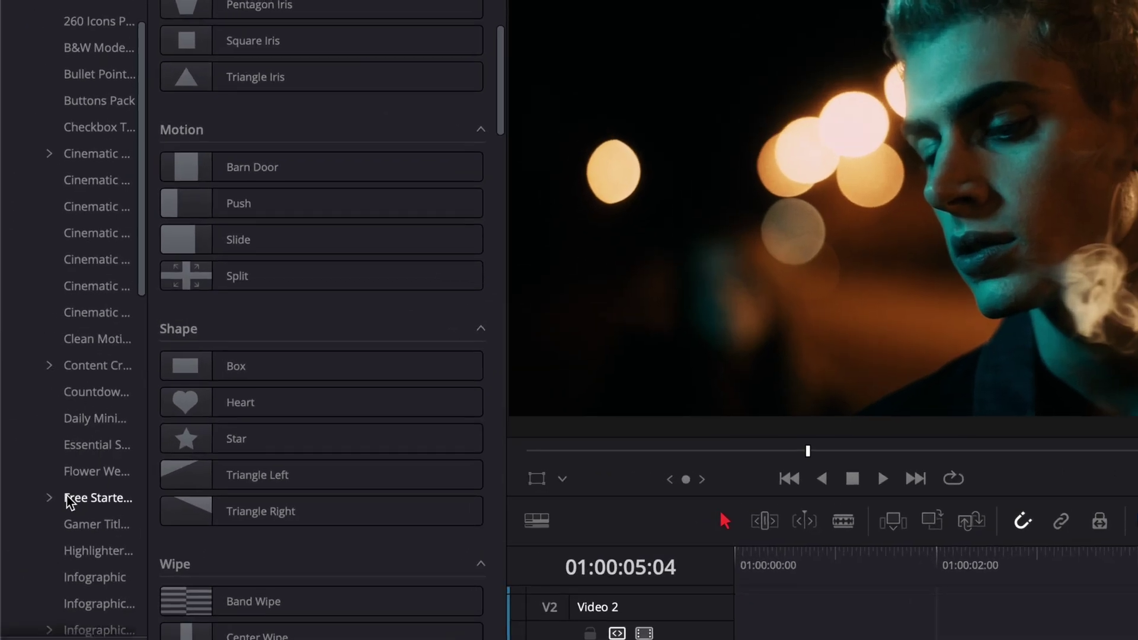
left_click(49, 498)
left_click(90, 553)
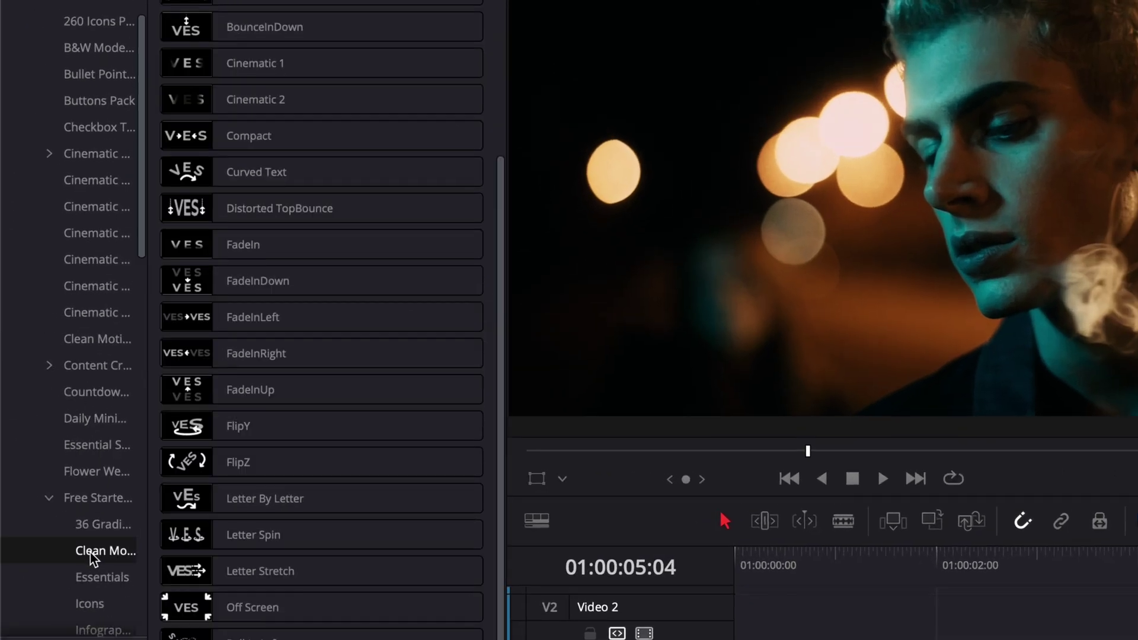
scroll(474, 181, "up", 5)
left_click_drag(300, 90, 766, 636)
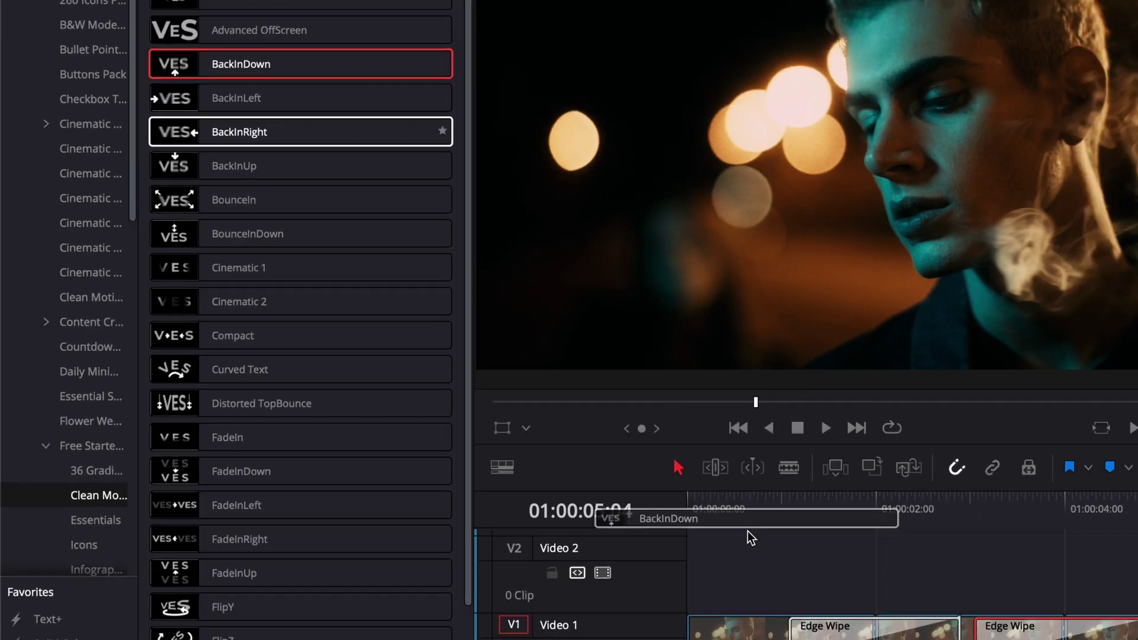
left_click_drag(514, 472, 491, 474)
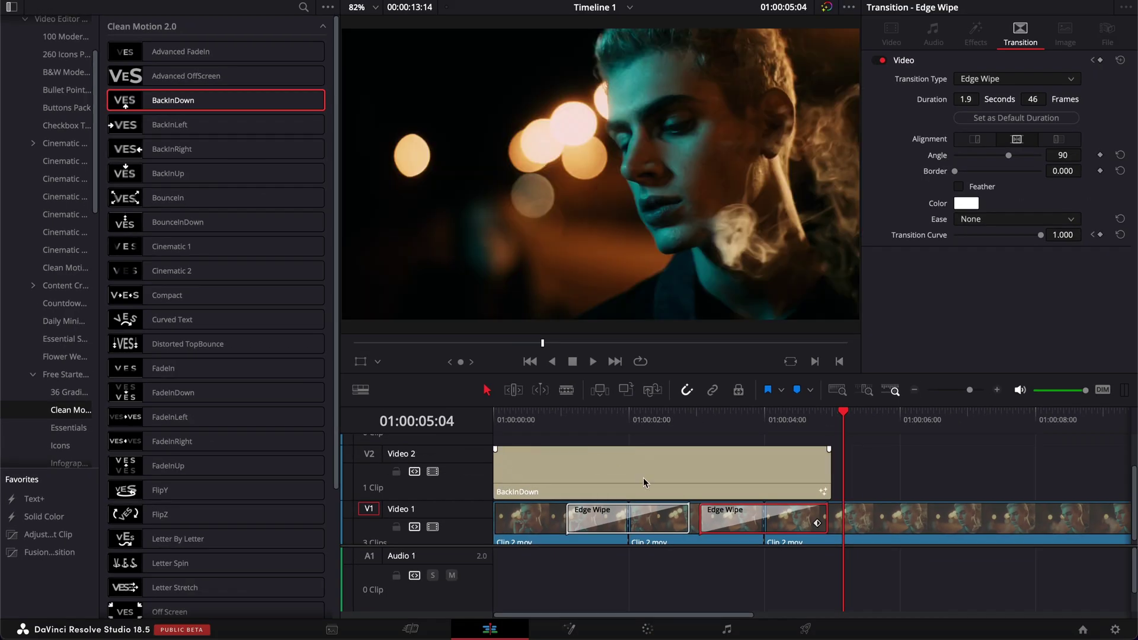
left_click(826, 477)
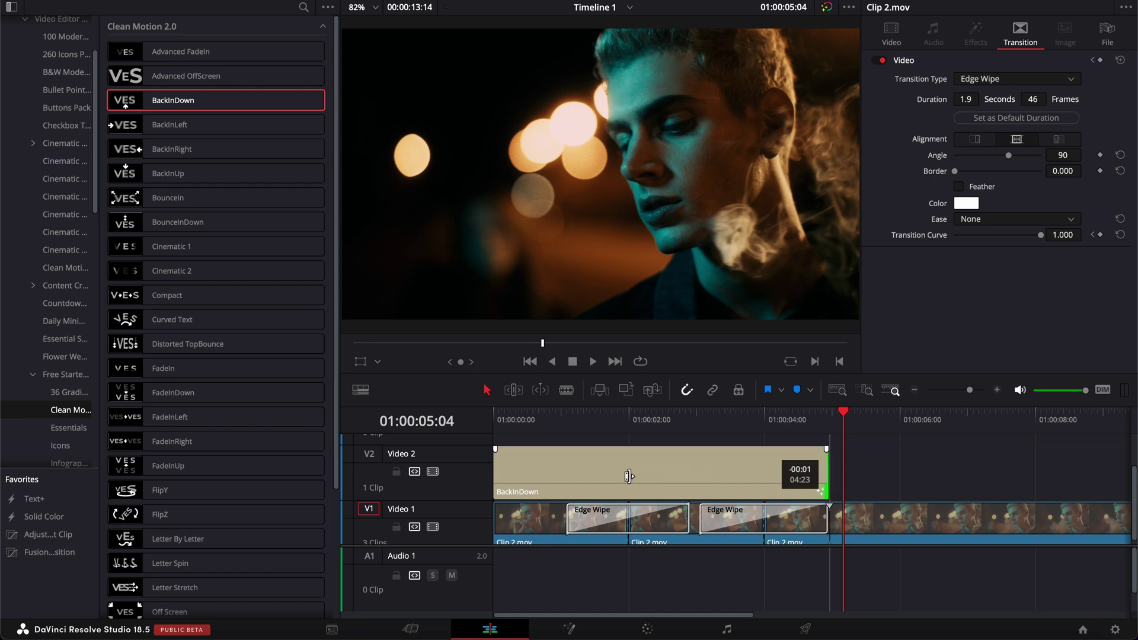
Set the BackInDown title's animation length to 0.5 seconds, its text to LOG and its text size to about 0.11
left_click(625, 474)
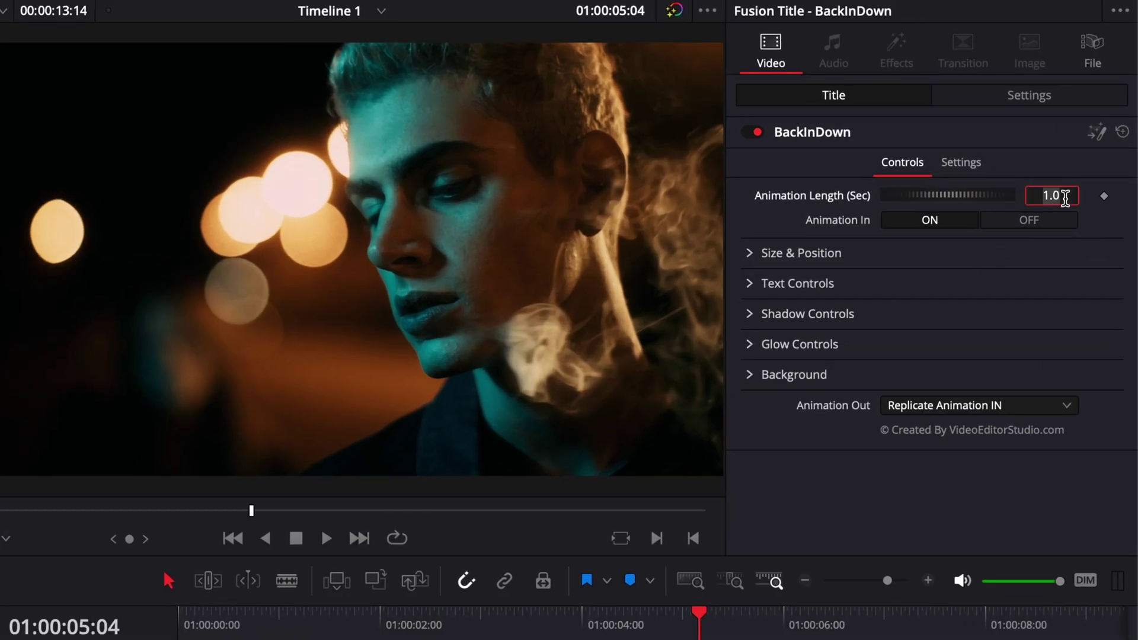
left_click(1065, 198)
type("0.5")
left_click(936, 283)
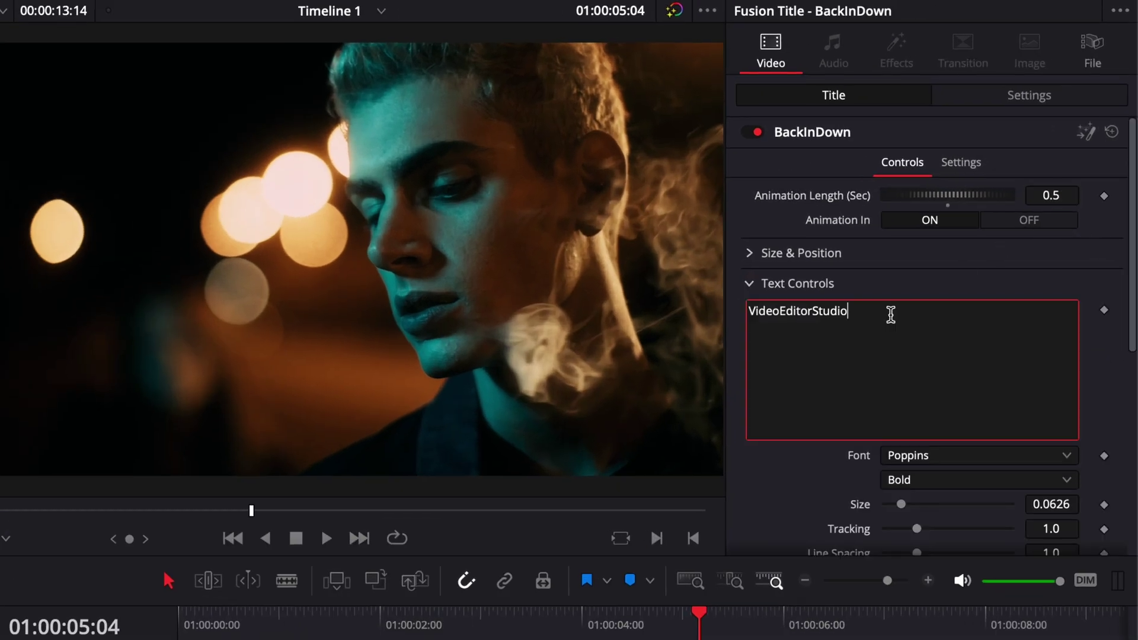
left_click_drag(891, 315, 697, 290)
type("LOG")
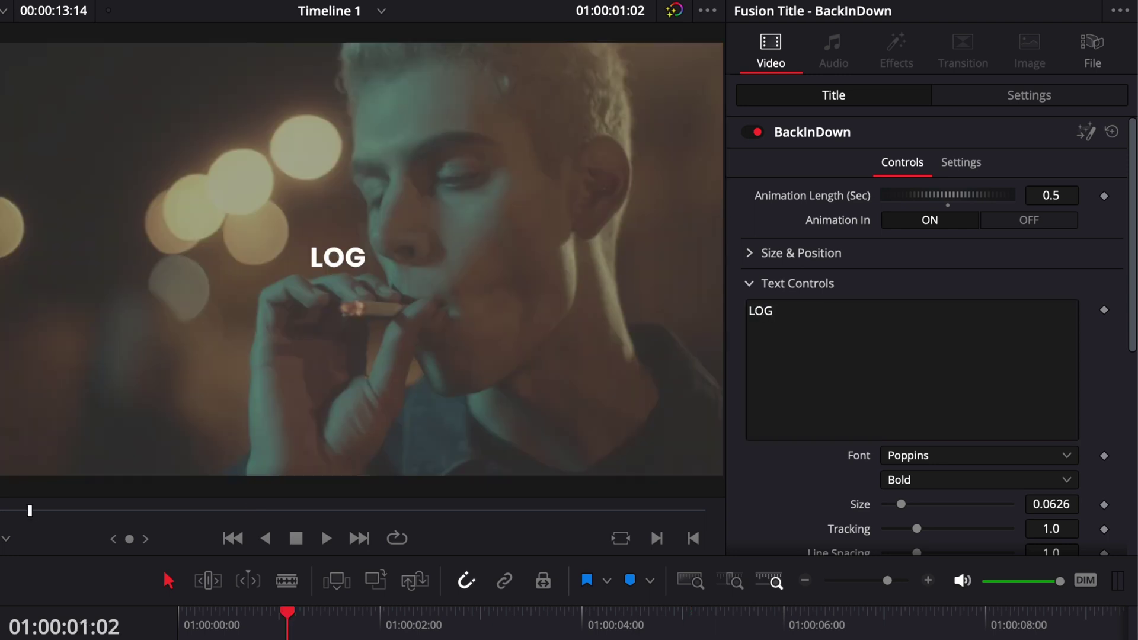
left_click_drag(902, 509, 915, 512)
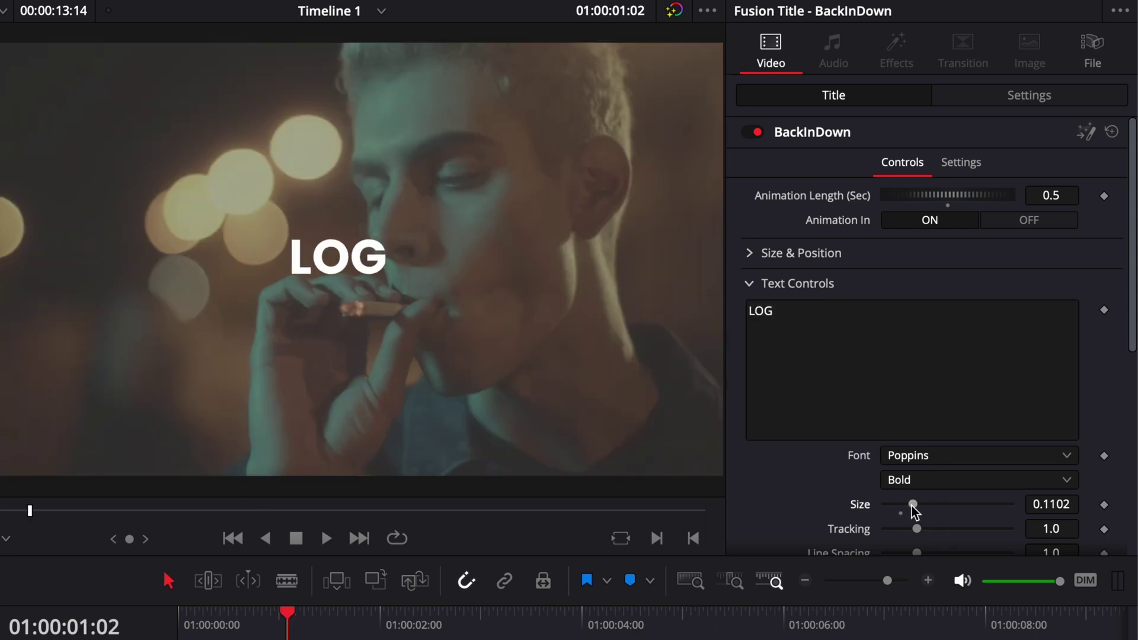
Lower the LOG title in the frame by setting its Center Y to 0.158
left_click(750, 253)
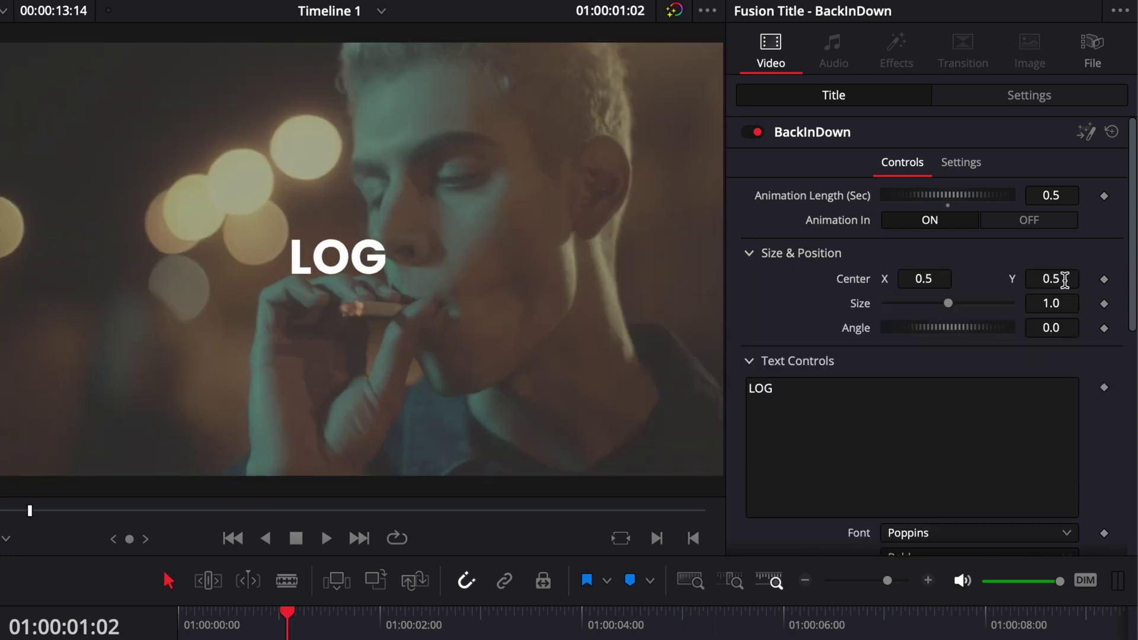
left_click(1065, 280)
type("0.158")
key("Return")
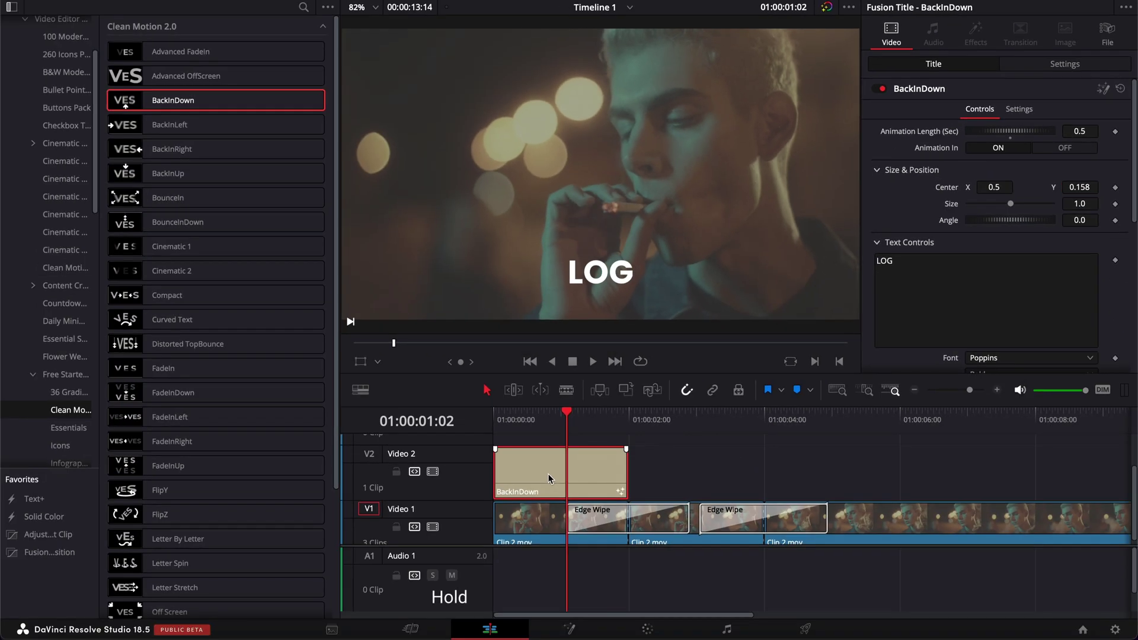
Duplicate the LOG title above the second segment and change the copy's text to PRIMARIES
left_click_drag(547, 475, 675, 485)
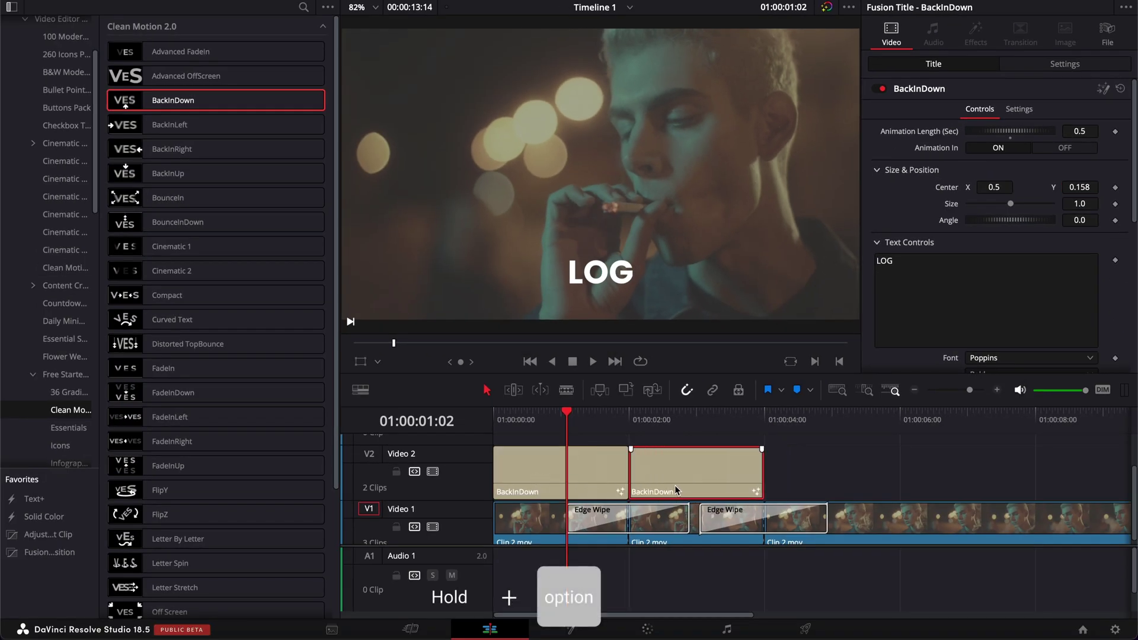
left_click(689, 422)
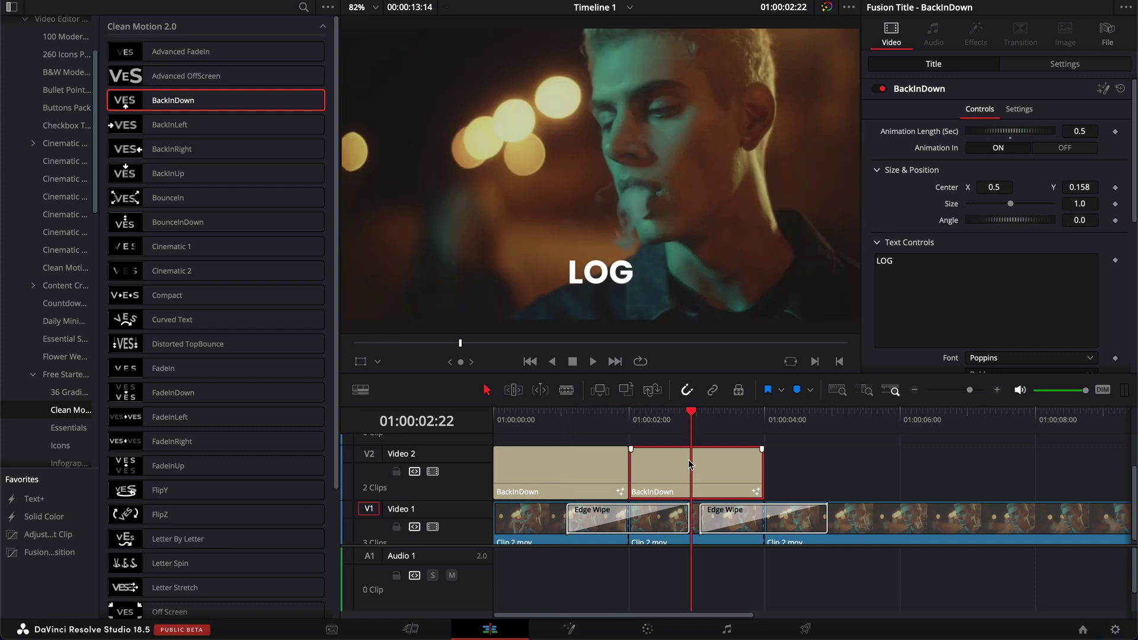
triple_click(911, 273)
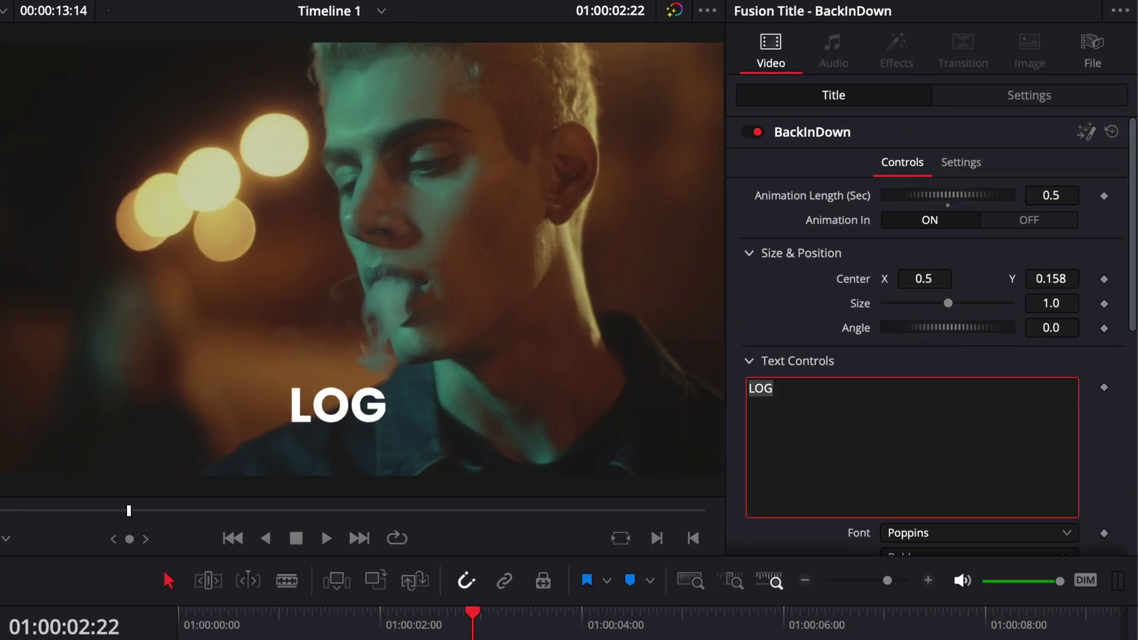
type("PRIMARIES")
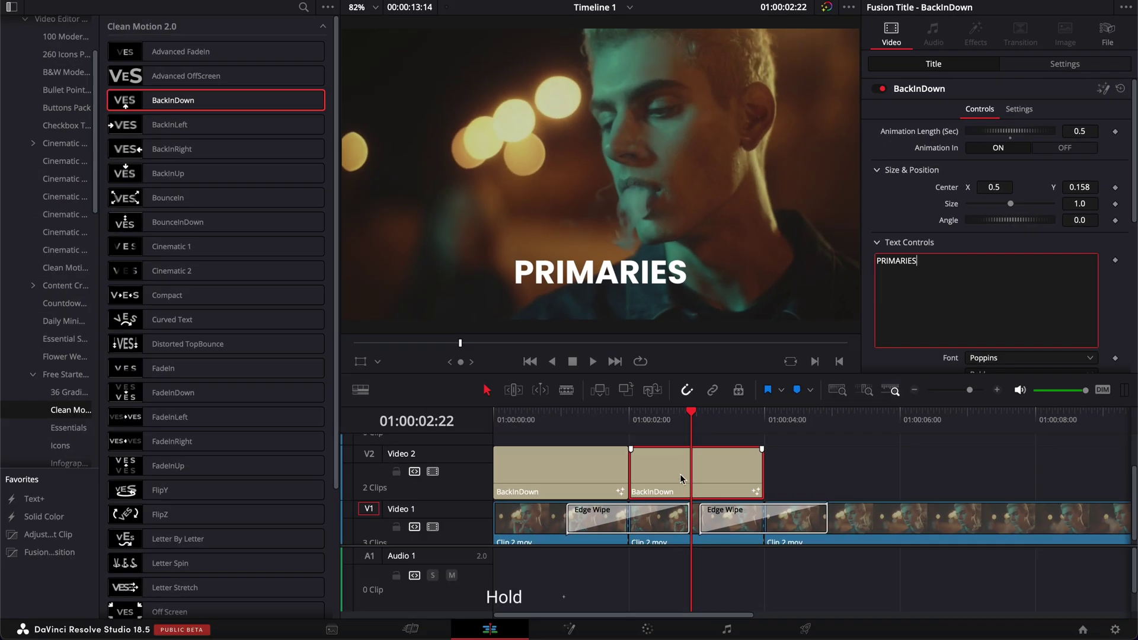
Duplicate the PRIMARIES title above the third segment, change its text to STYLE and extend its end further over the clip
left_click_drag(677, 474, 821, 477)
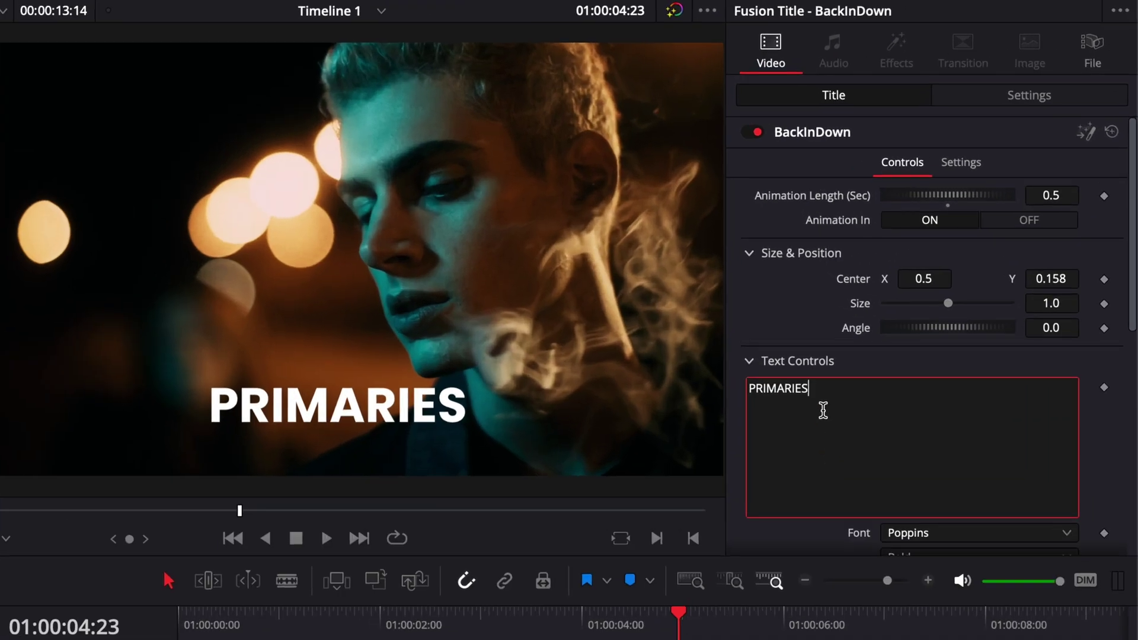
left_click_drag(923, 272, 879, 263)
type("STYLE")
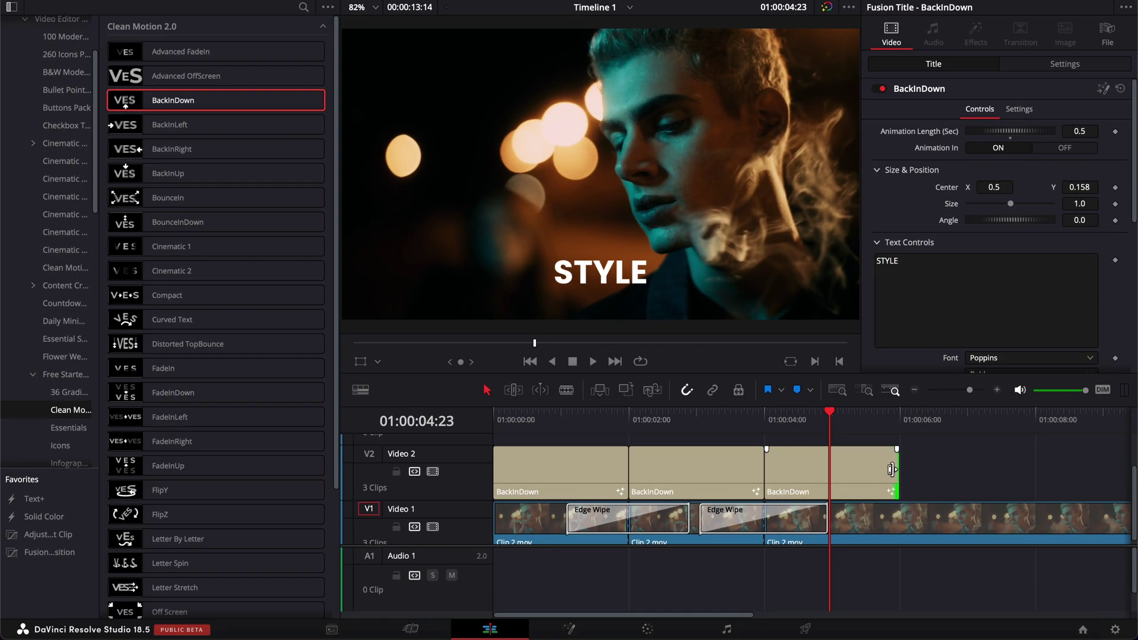
left_click_drag(894, 483, 1093, 495)
key("Home")
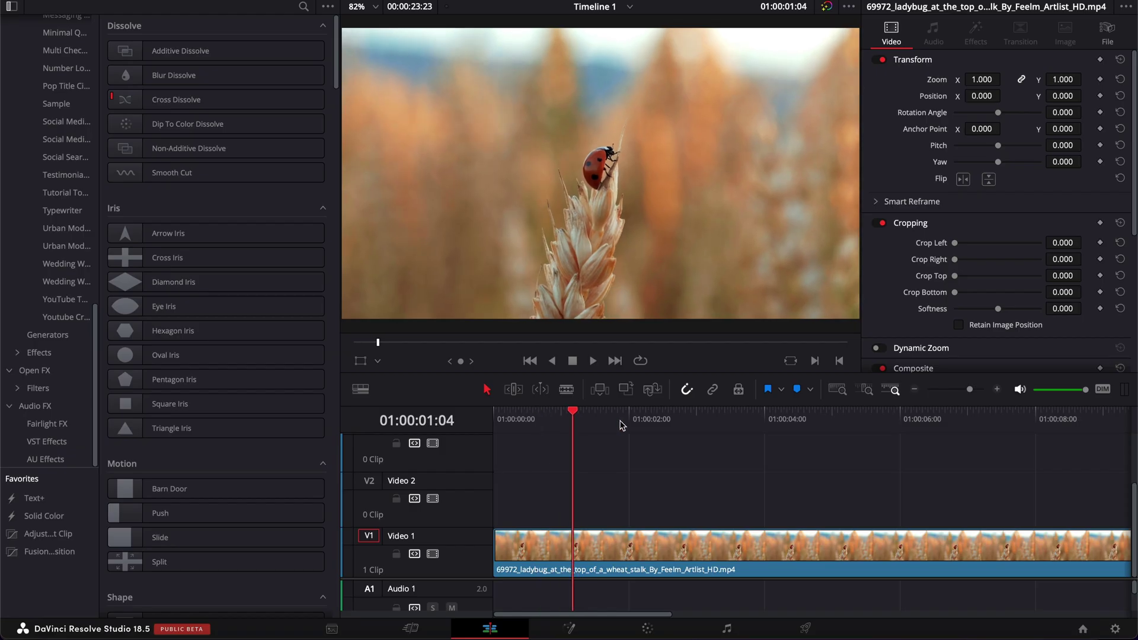
Add a Solid Color generator on Video 2 above the start of the ladybug clip
left_click_drag(571, 456, 813, 456)
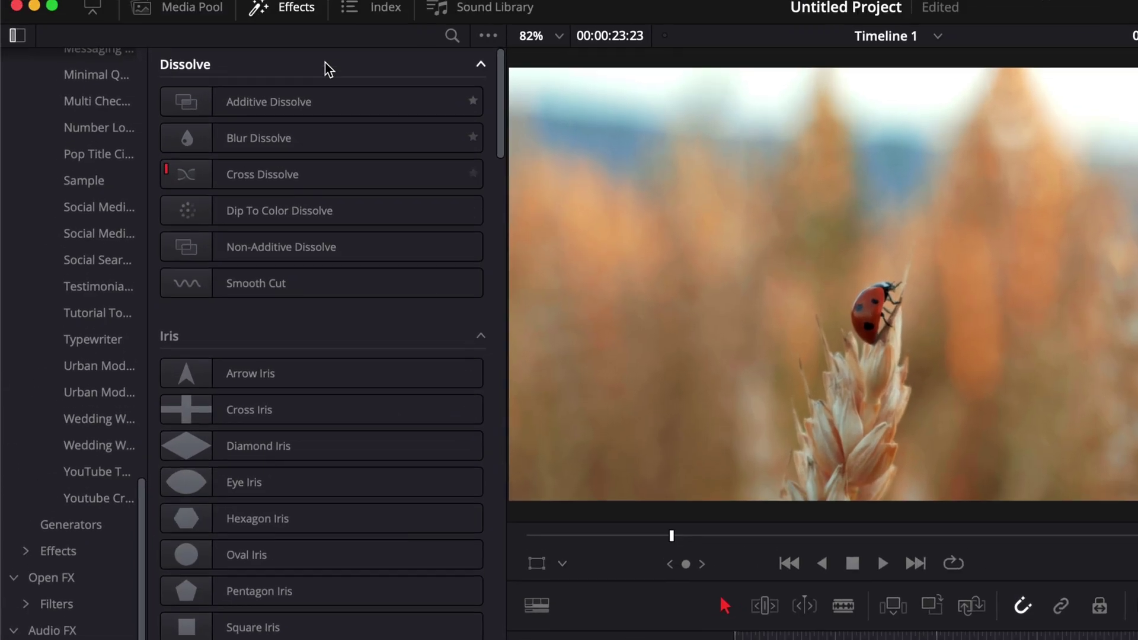
left_click(80, 536)
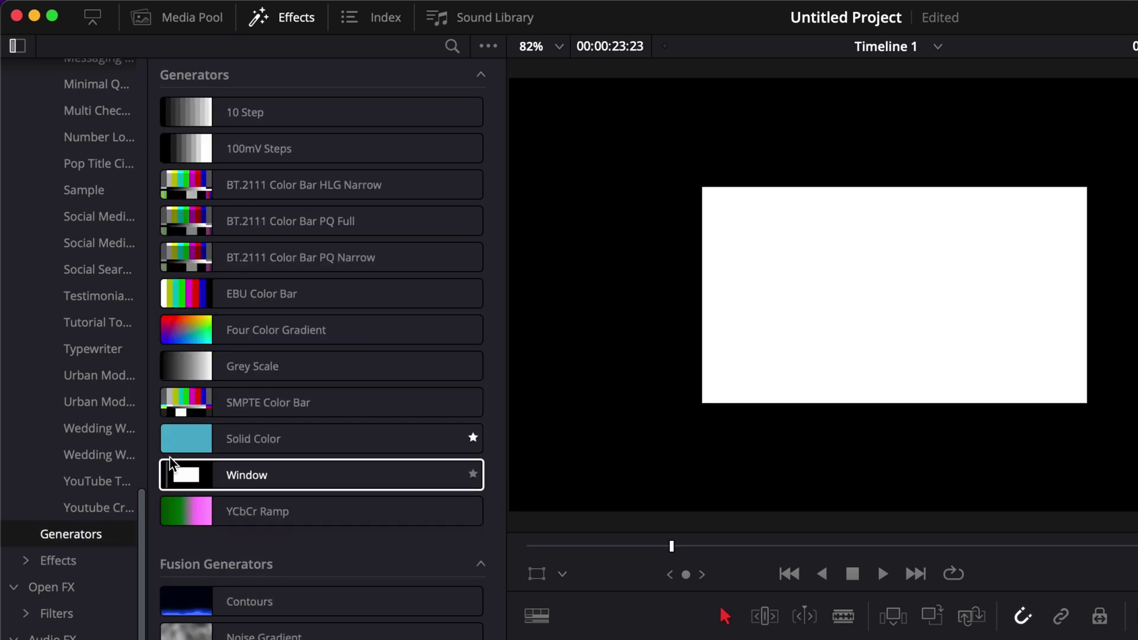
left_click_drag(172, 439, 496, 538)
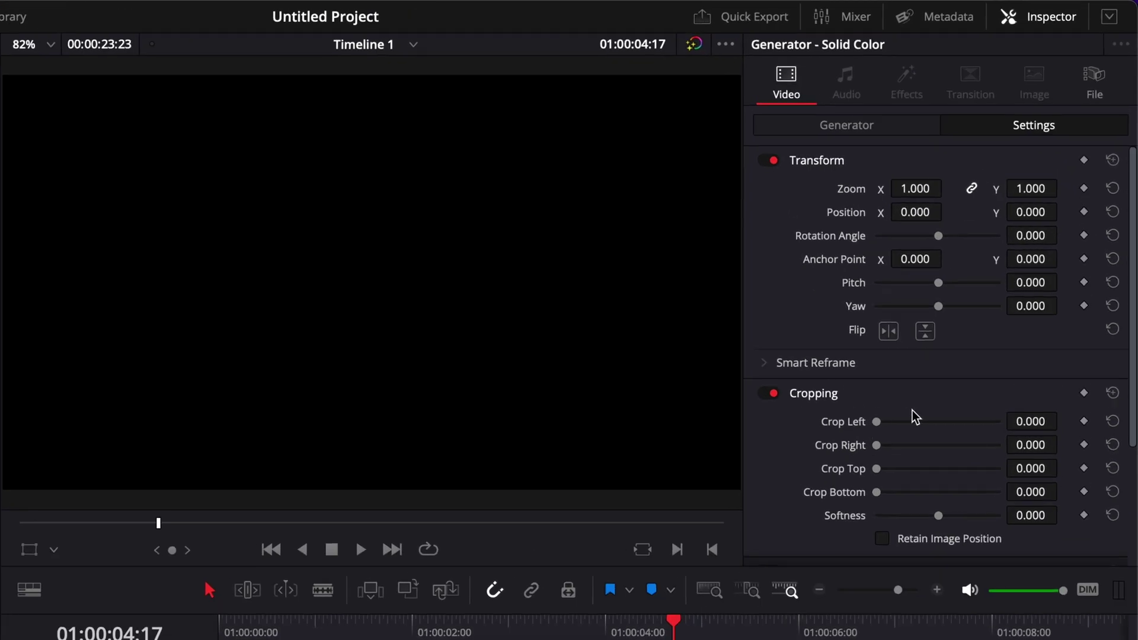
Crop the Solid Color generator into a small square with 1000 on Crop Left and Right and 500 on Crop Top and Bottom
left_click(1031, 422)
type("1000")
key("Return")
left_click(1031, 444)
type("1000")
key("Return")
left_click(1031, 468)
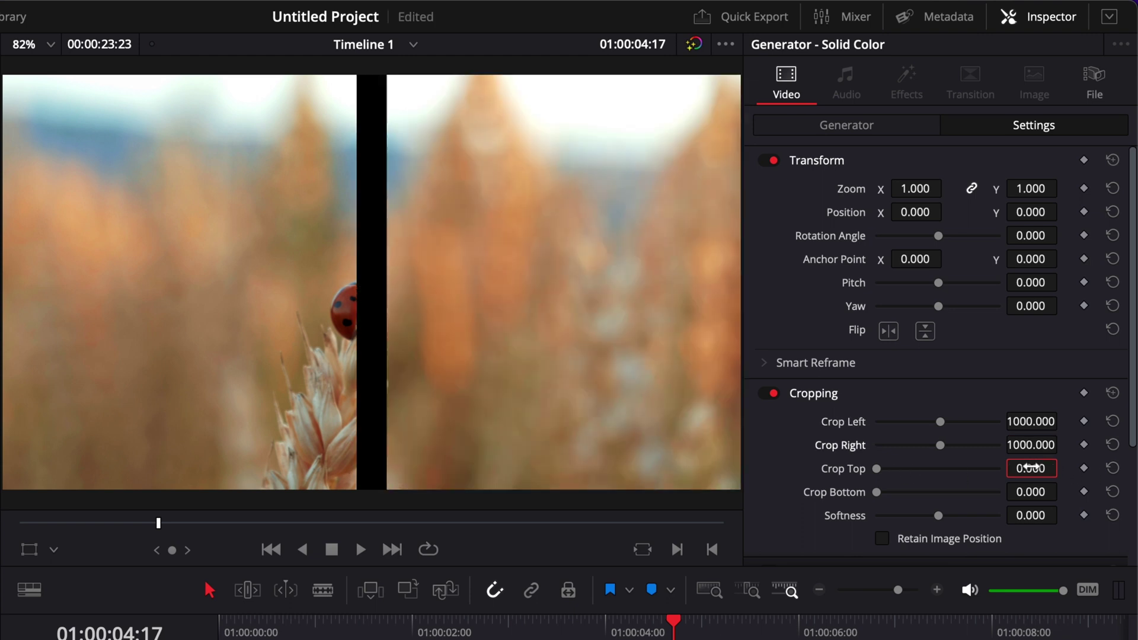
type("500")
key("Return")
left_click(1031, 492)
type("500")
key("Return")
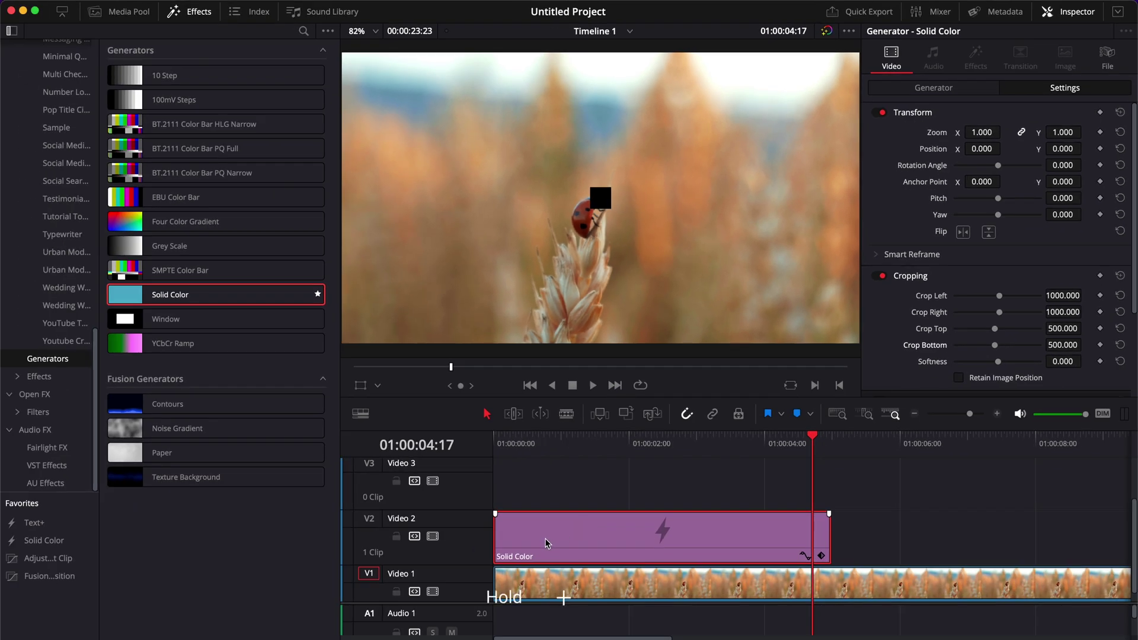
Duplicate the cropped Solid Color clip onto Video 3 and Video 4
left_click_drag(545, 535, 541, 496)
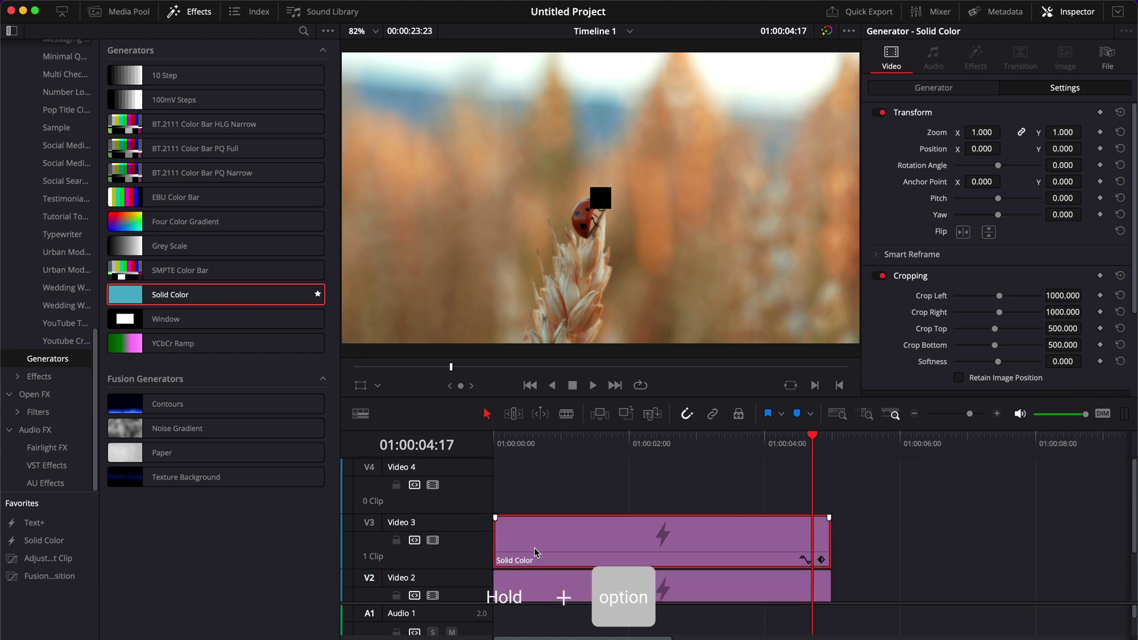
left_click_drag(535, 548, 535, 508)
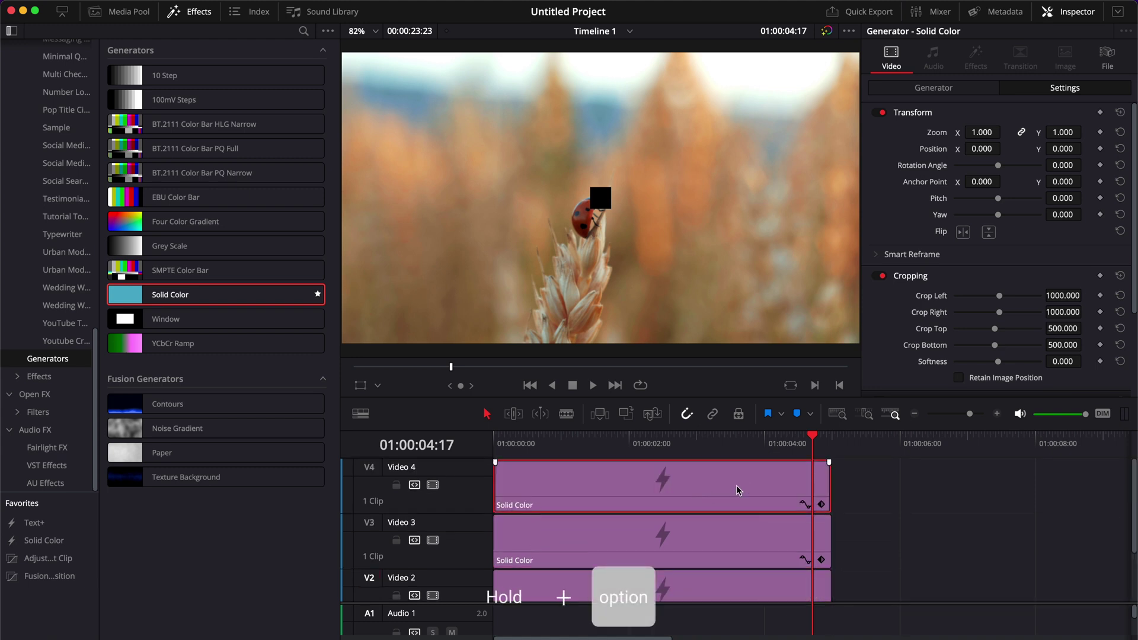
Set the Video 4 Solid Color clip's color to the blue sampled from the footage's blurred background
left_click(923, 94)
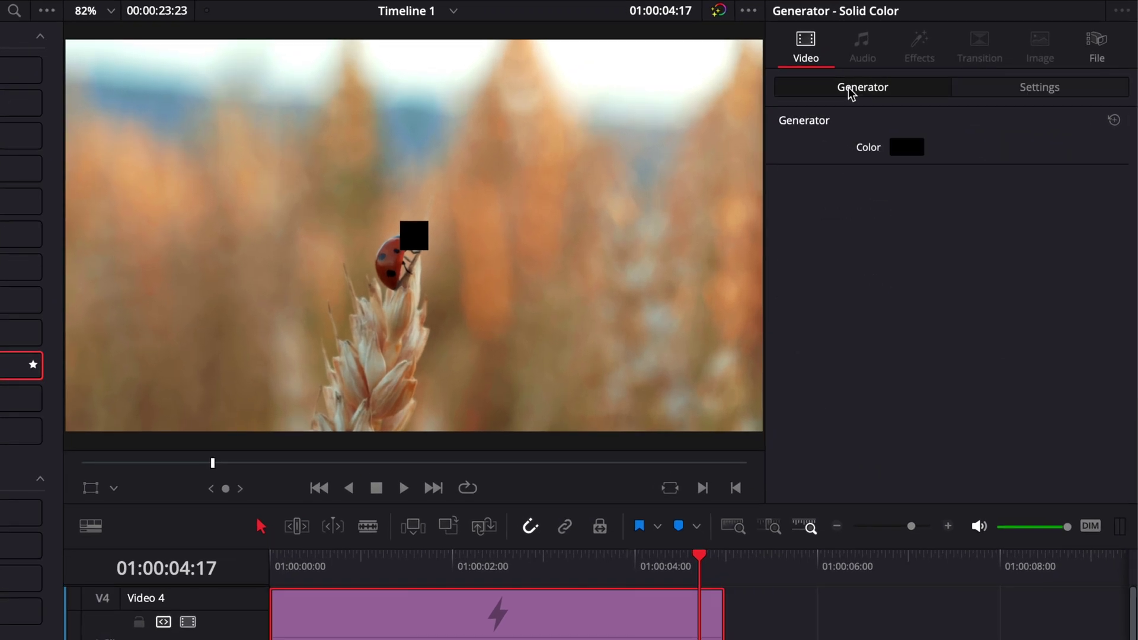
left_click(906, 147)
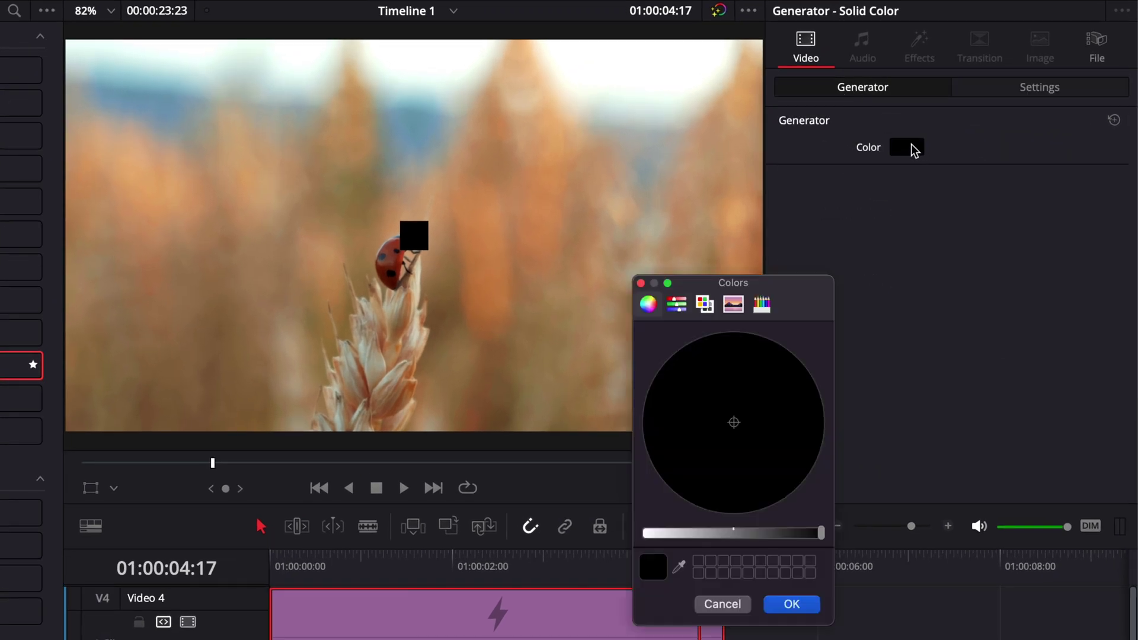
left_click(680, 569)
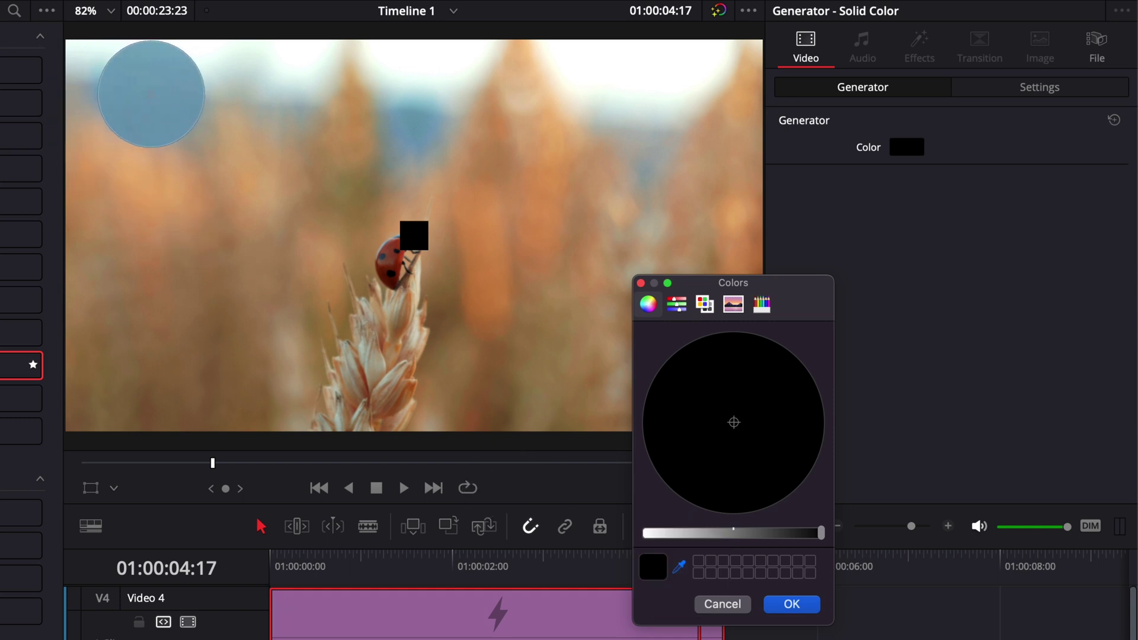
left_click(152, 94)
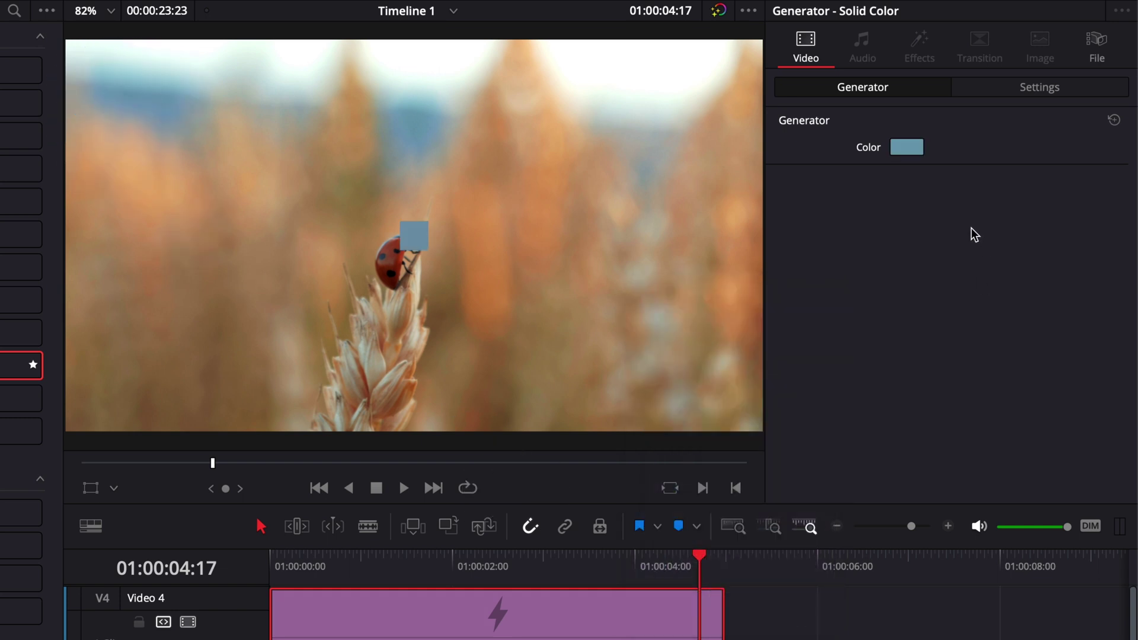
Set the Video 4 Solid Color clip's Position X to -130
left_click(995, 83)
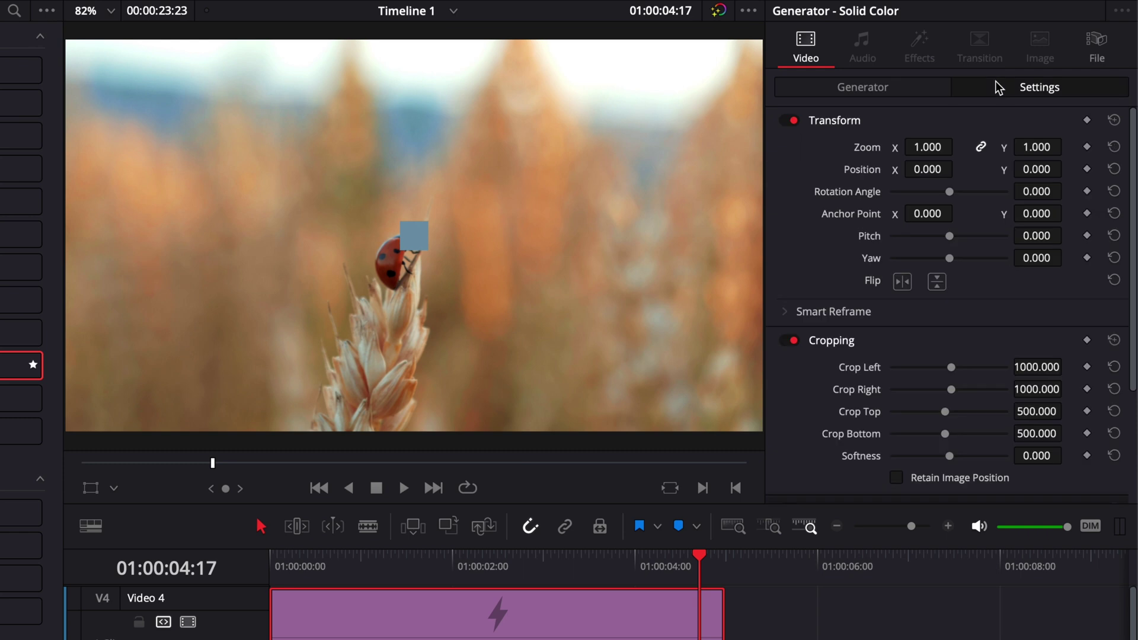
mouse_move(932, 167)
left_mouse_down()
mouse_move(858, 168)
mouse_move(933, 169)
left_mouse_up()
left_click(931, 169)
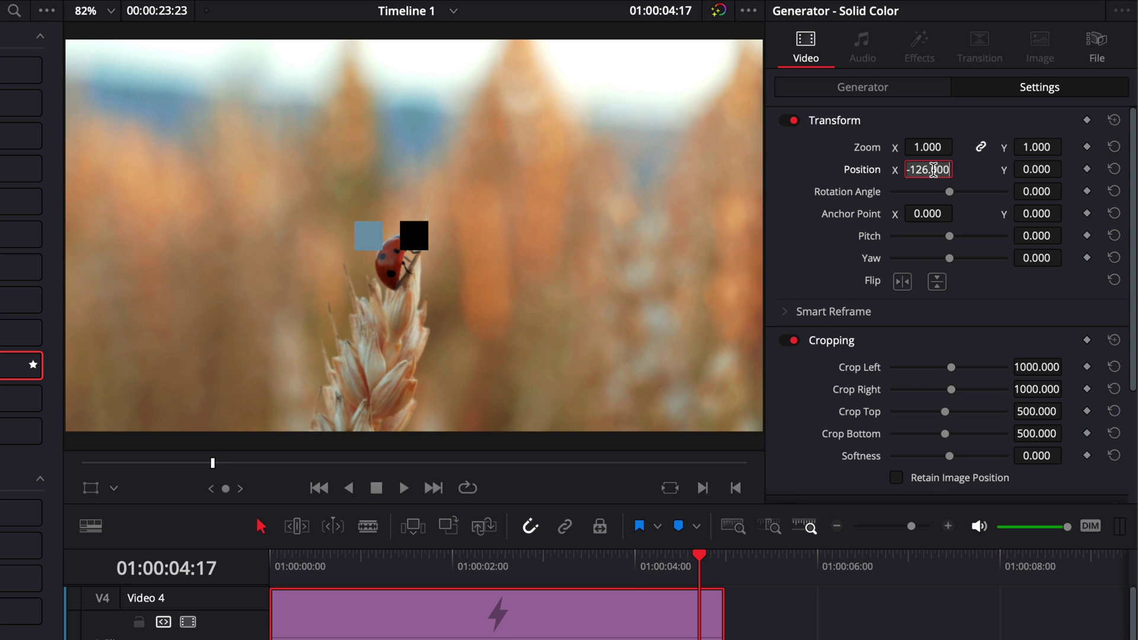
type("-130")
key("Return")
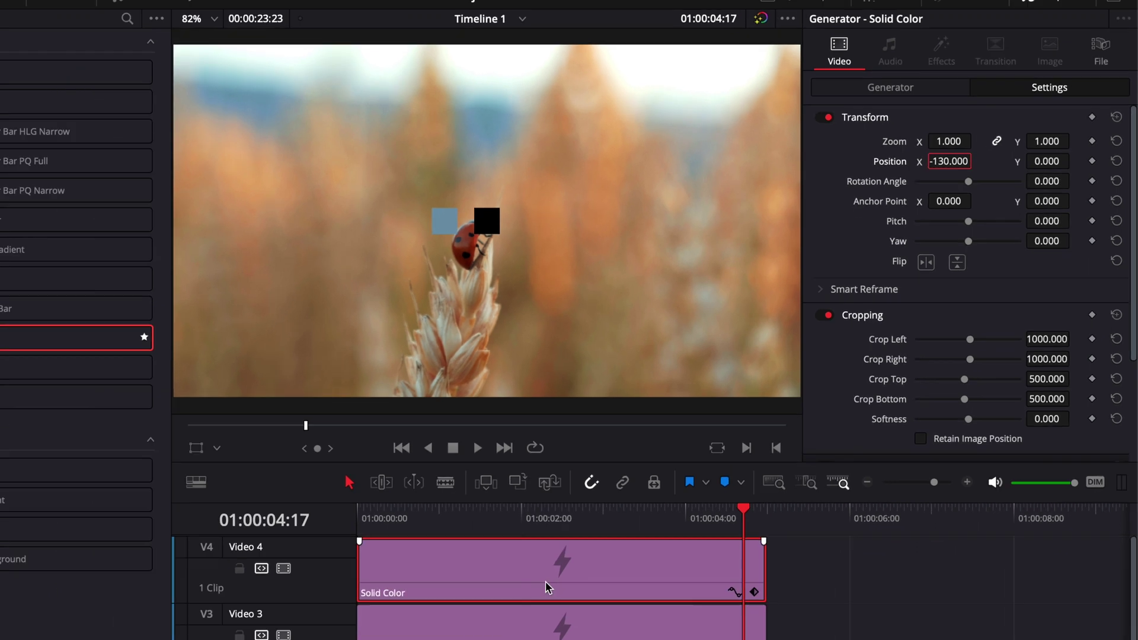
Set the Video 3 Solid Color clip's color to the orange sampled from the blurred wheat above the ladybug
left_click(634, 545)
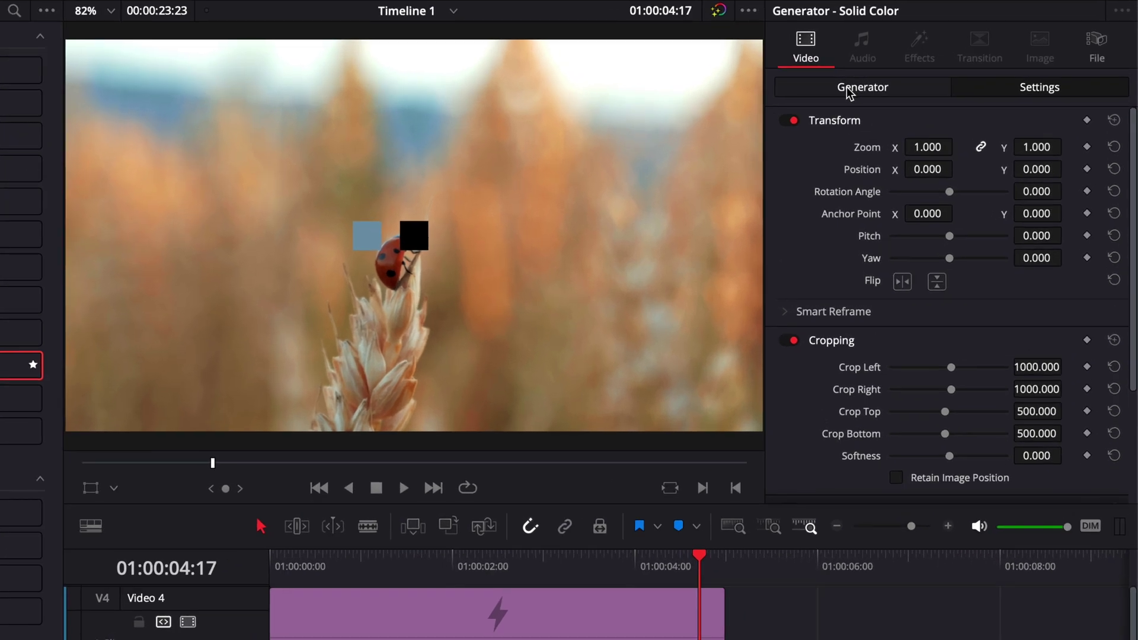
left_click(922, 87)
left_click(905, 147)
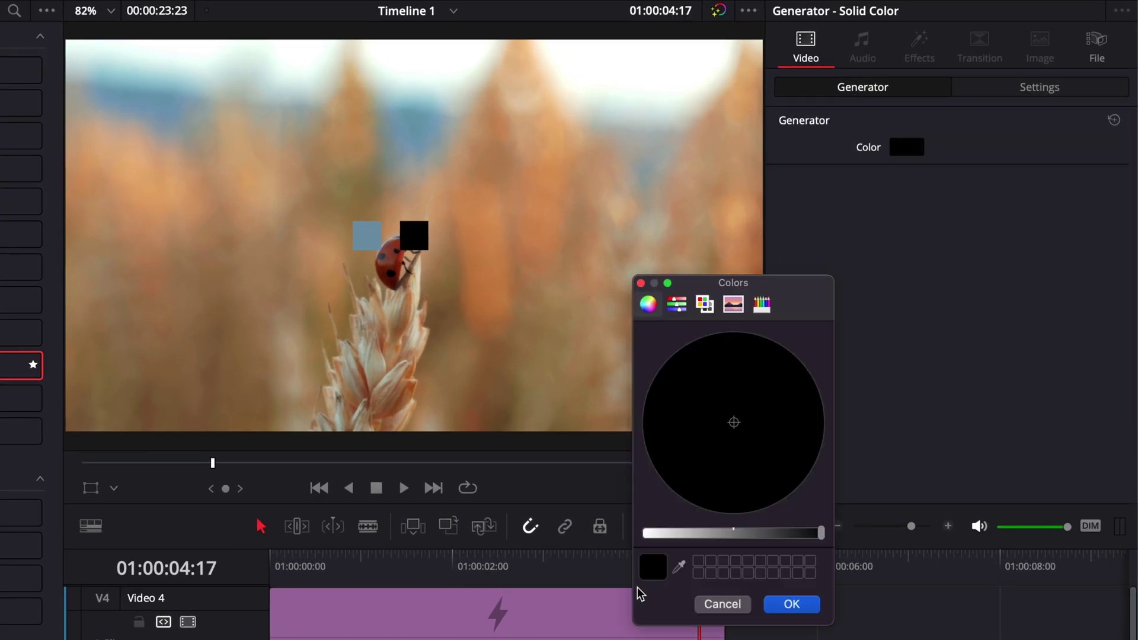
left_click(678, 568)
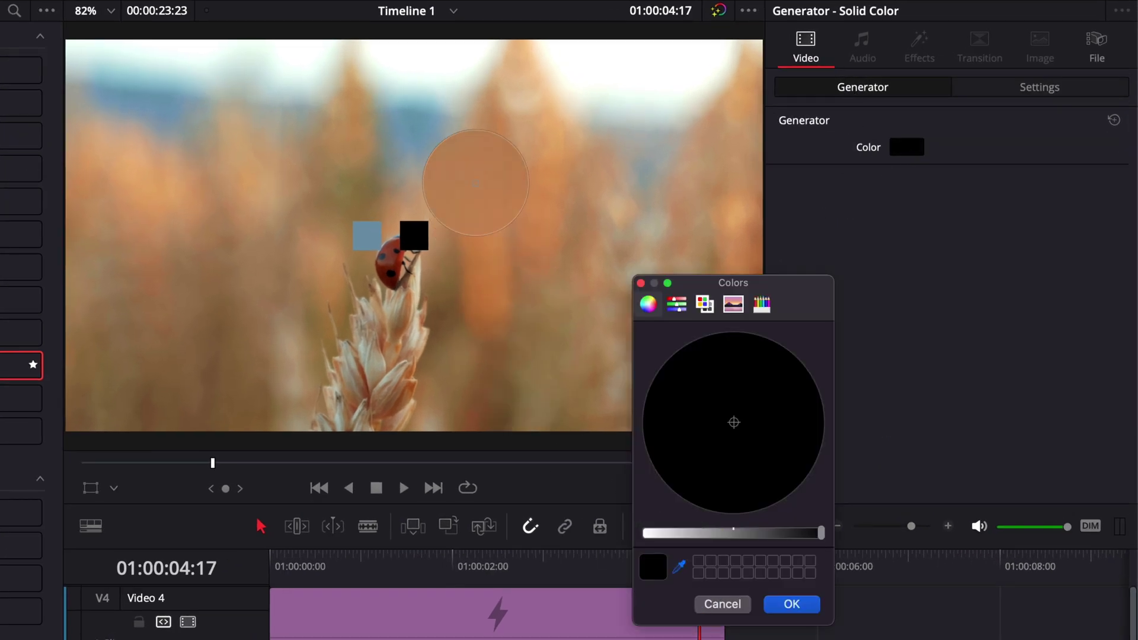
left_click(474, 197)
left_click(791, 604)
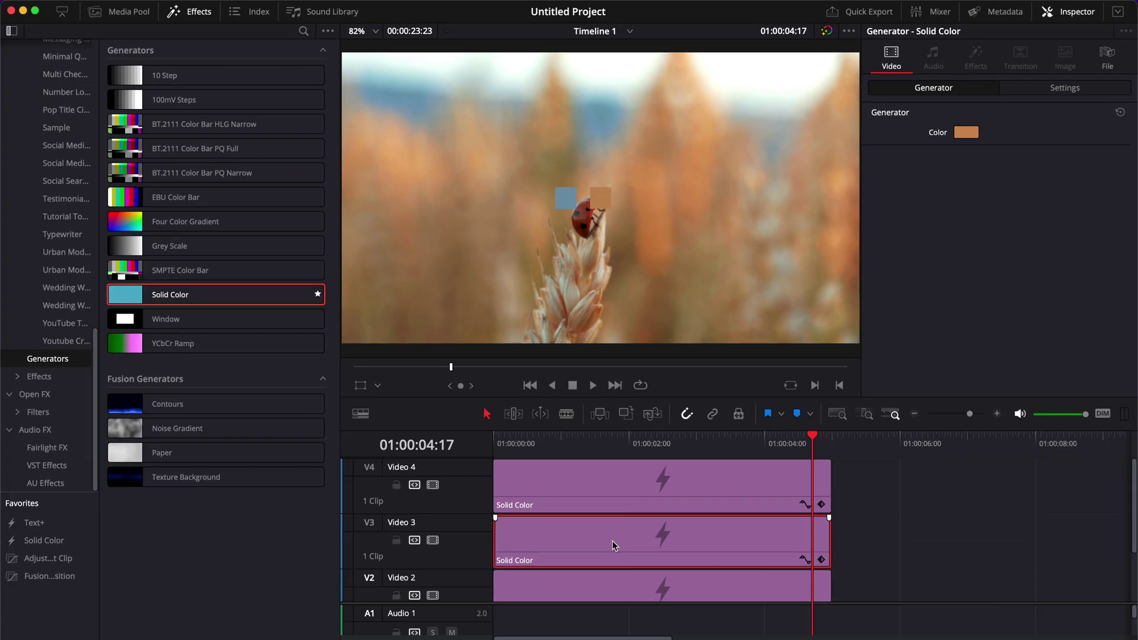
Set the Video 2 Solid Color clip's color to the golden brown sampled from the lower field and bring up its transform settings
scroll(613, 546, "down", 2)
left_click(604, 539)
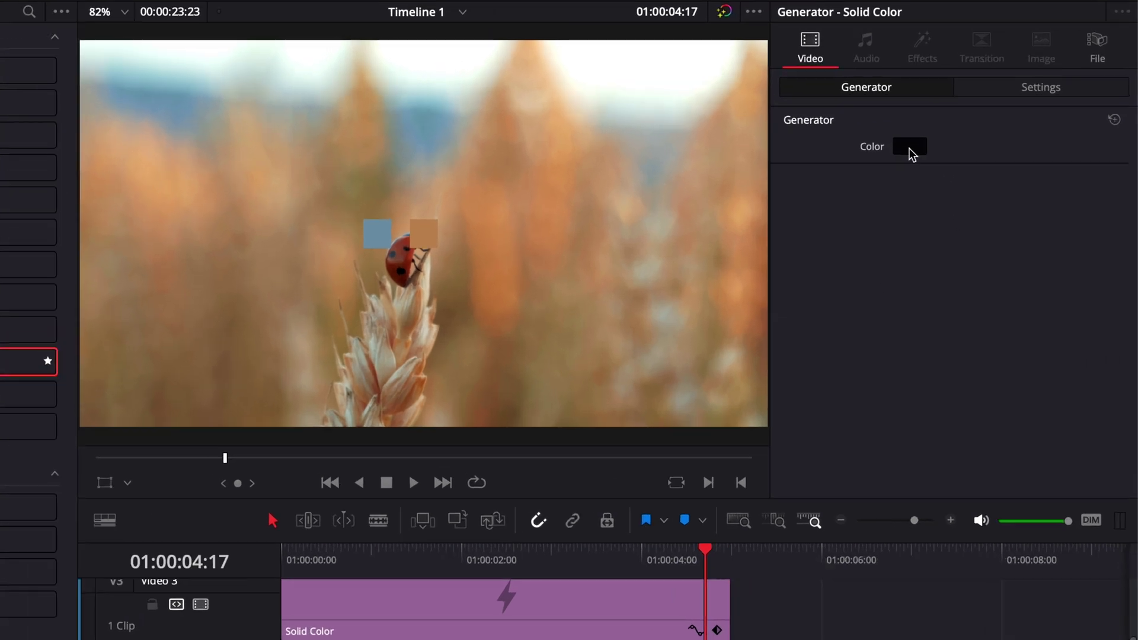
left_click(966, 132)
left_click(679, 567)
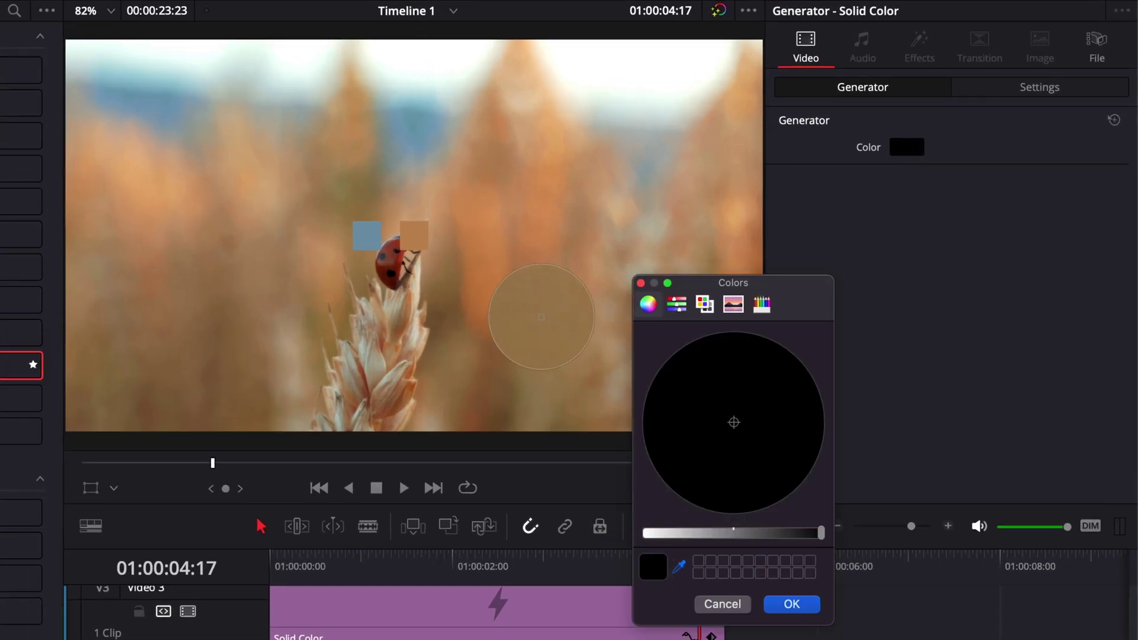
left_click(562, 320)
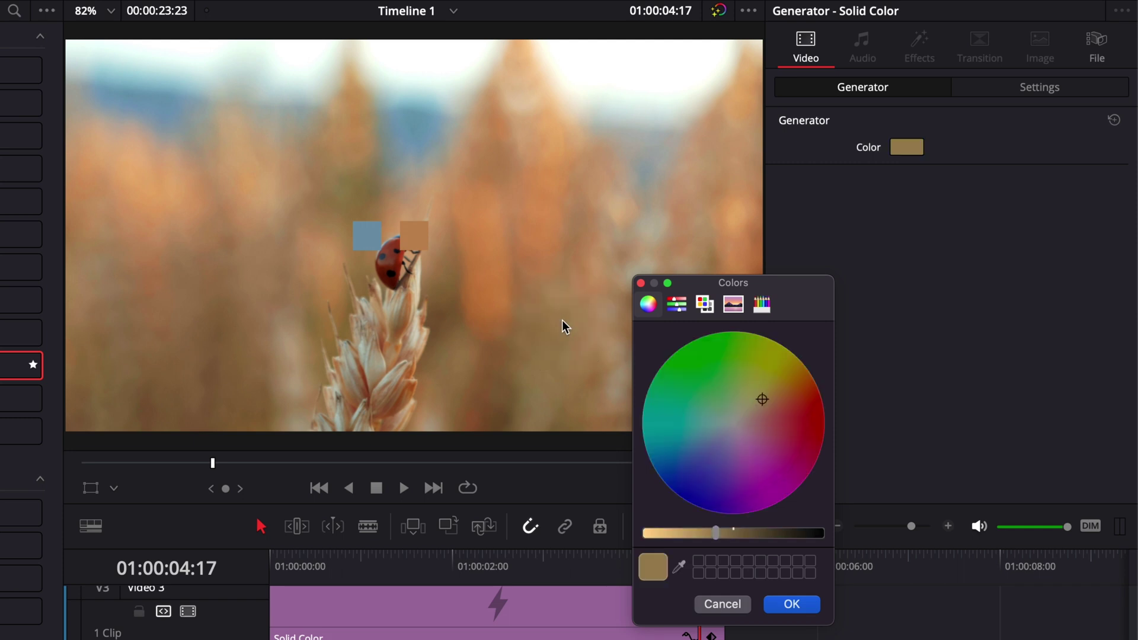
left_click(792, 604)
left_click(1027, 92)
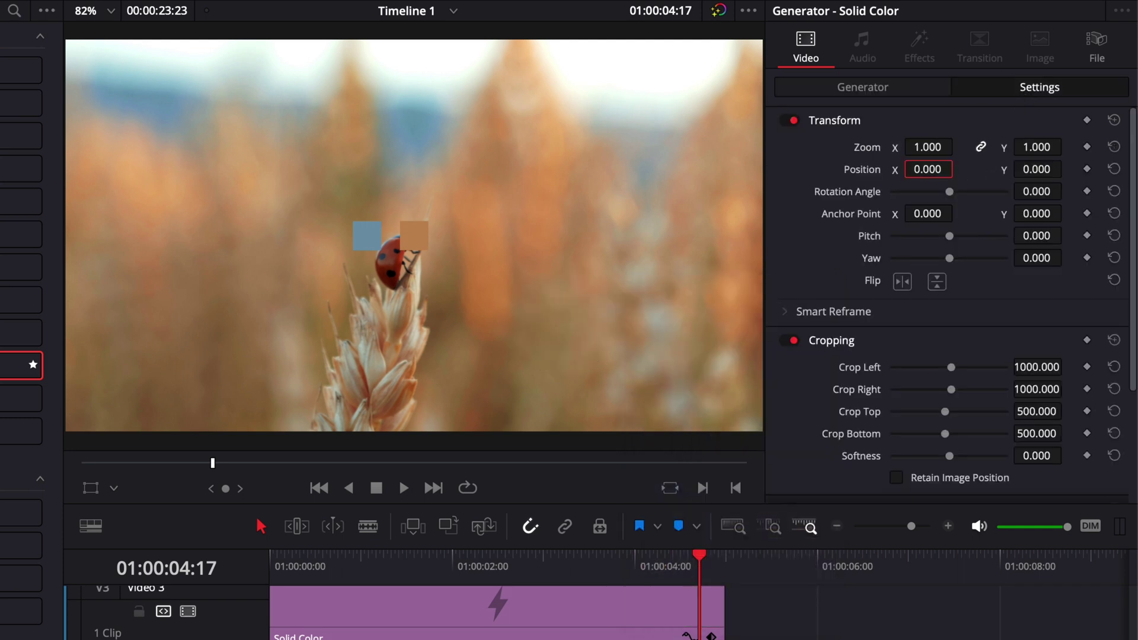
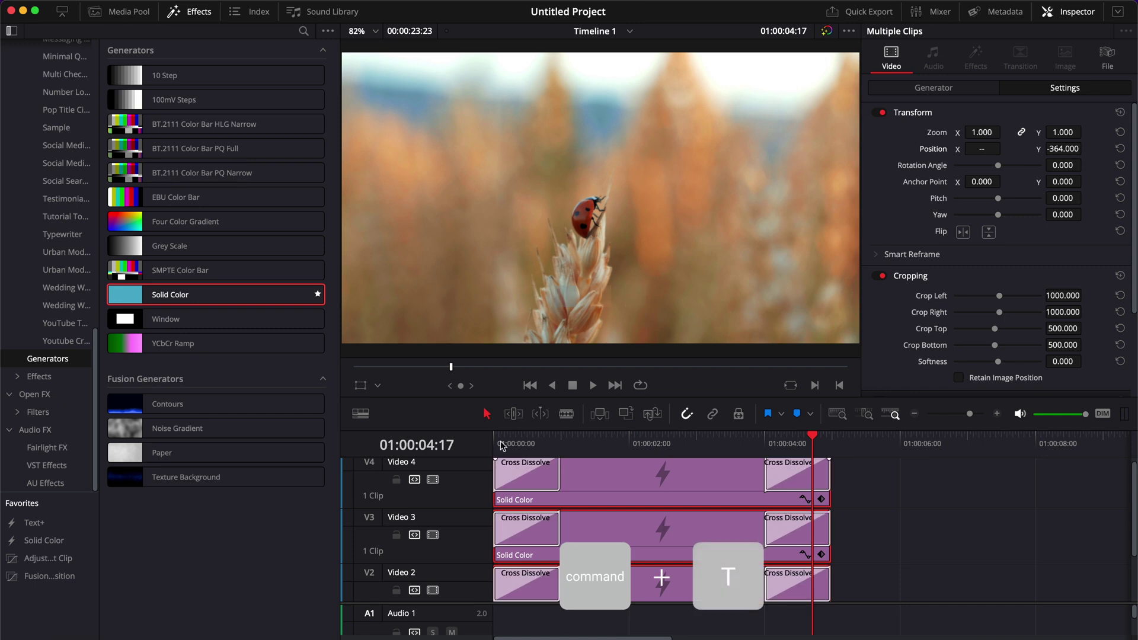
Play the timeline from the start to review the swatches' cross dissolves, ending on the opening dissolve
left_click(502, 445)
key("space")
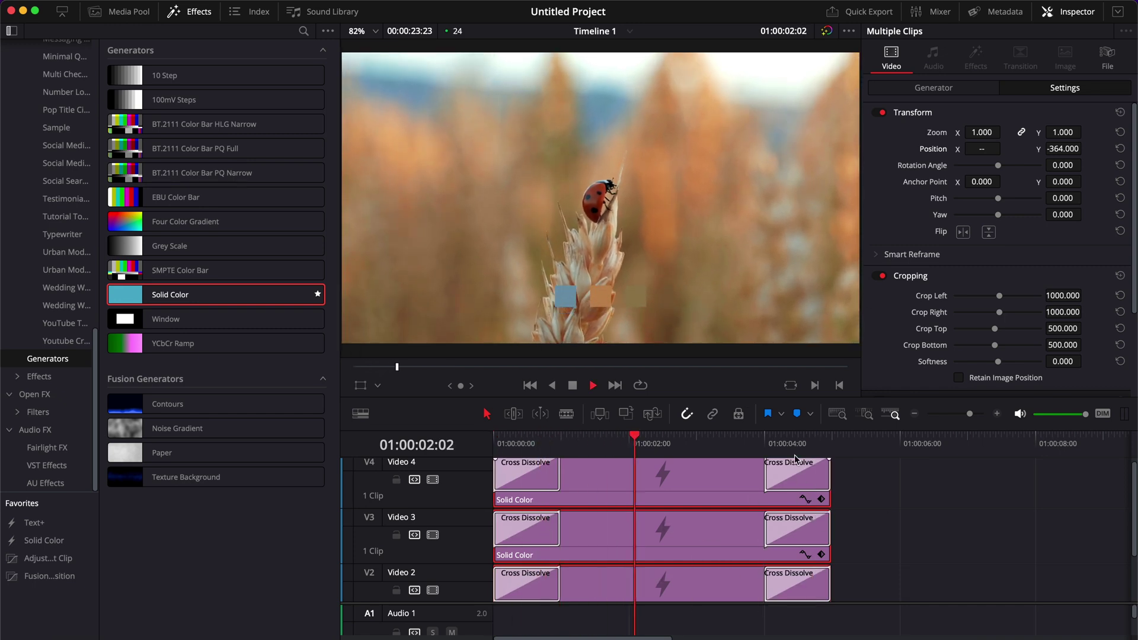
left_click_drag(758, 443, 529, 463)
Replace the opening Cross Dissolve on the Video 4, Video 3 and Video 2 Solid Color clips with the Crash Zoom Fusion transition
left_click(533, 476)
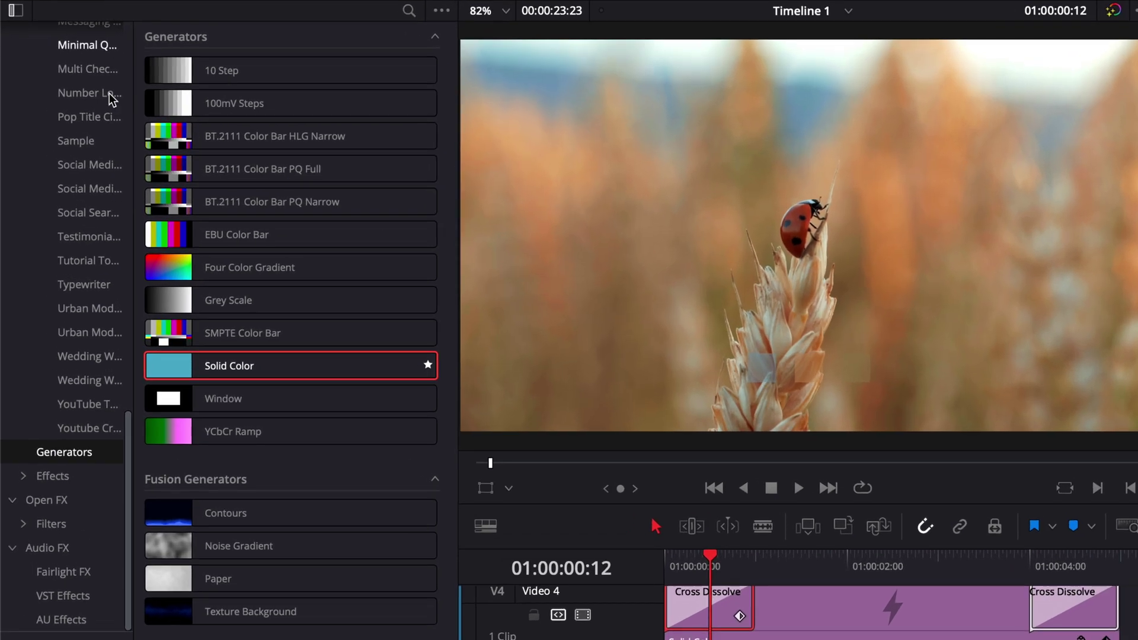
scroll(77, 98, "up", 10)
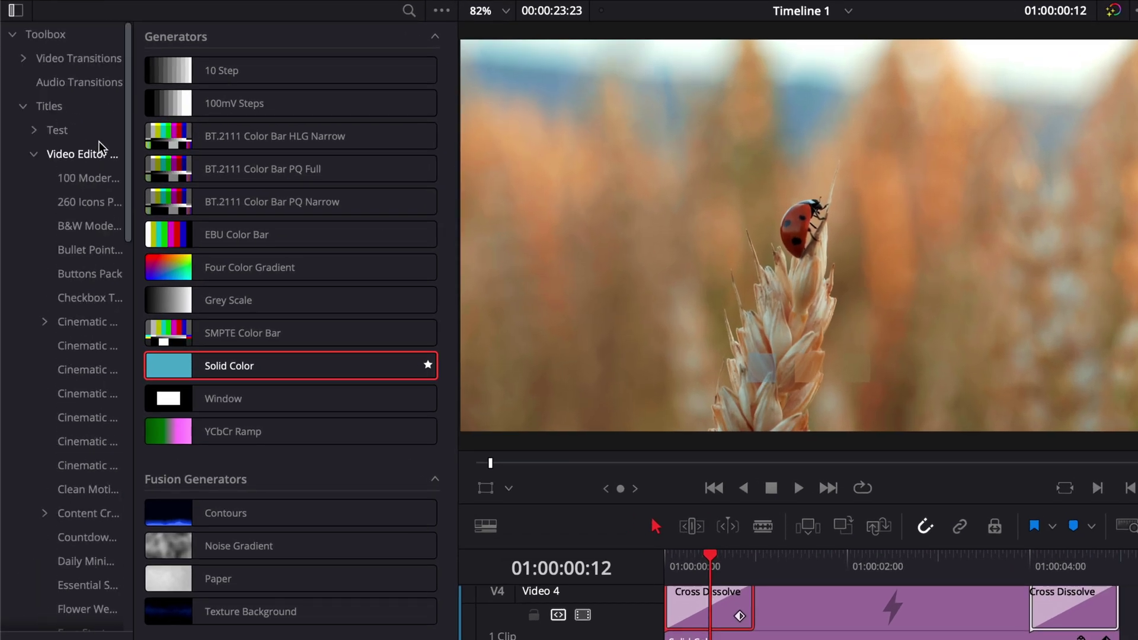
left_click(72, 59)
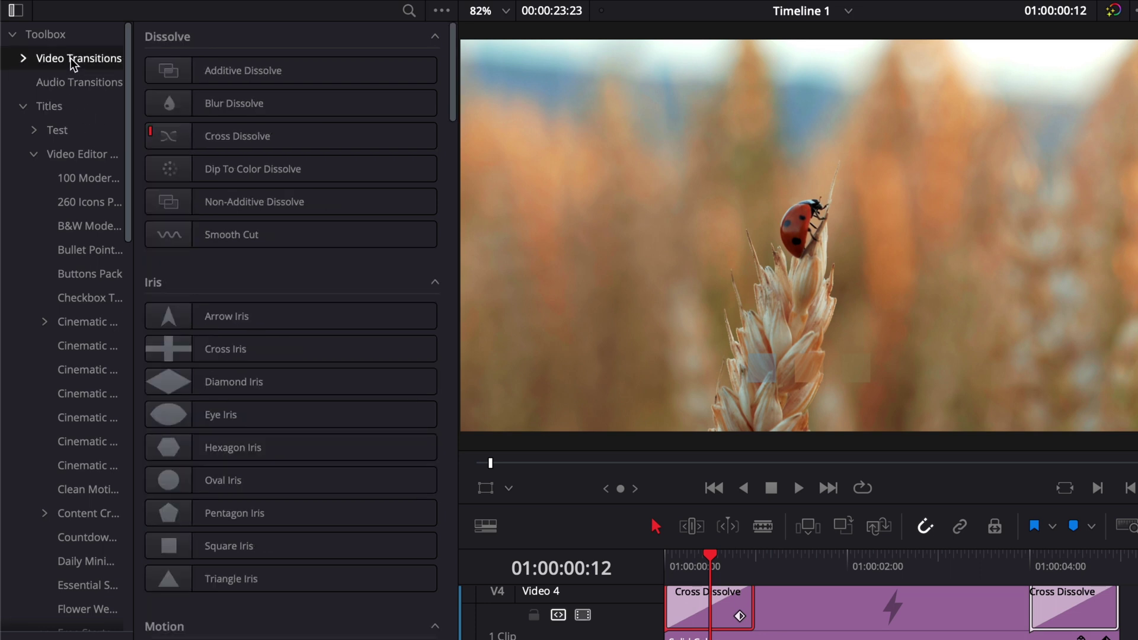
scroll(292, 430, "down", 10)
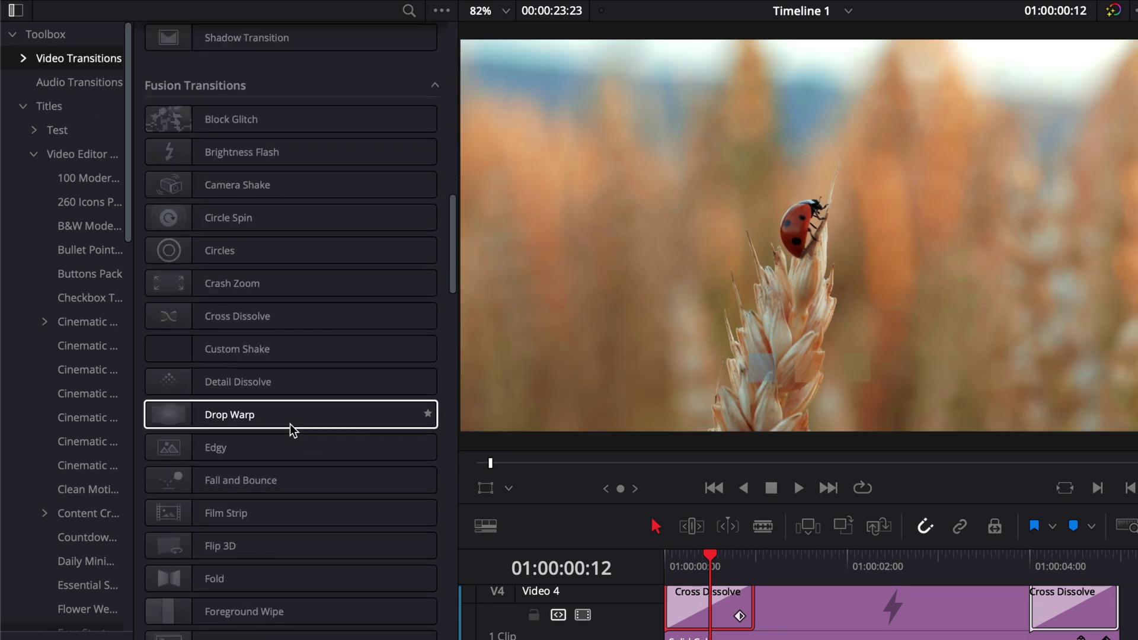
scroll(291, 430, "down", 10)
scroll(291, 430, "up", 10)
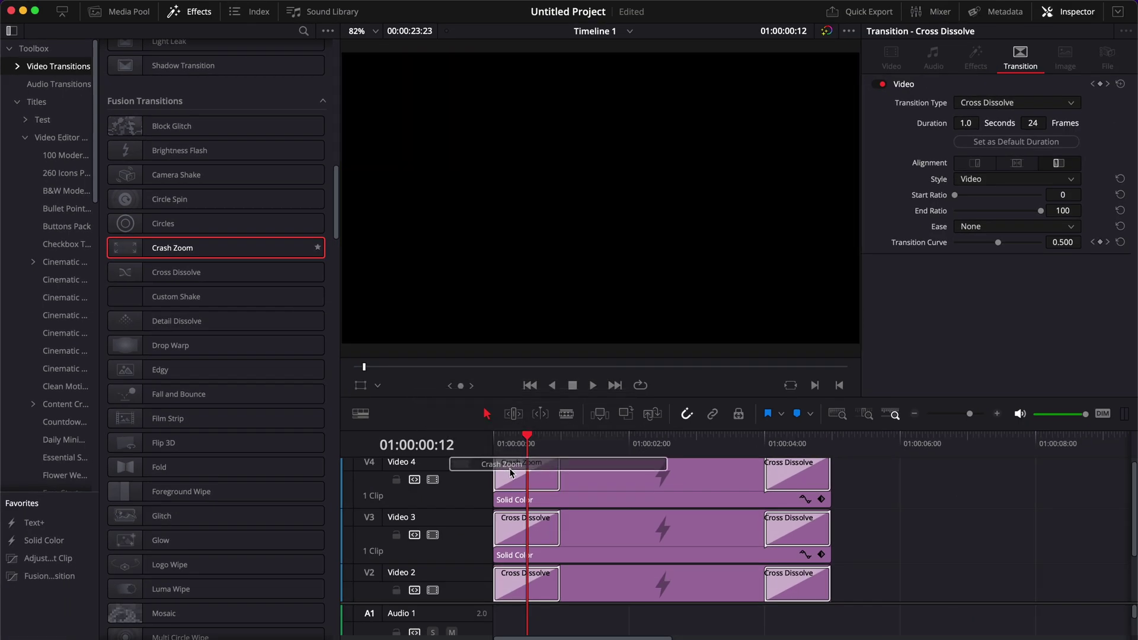
double_click(208, 305)
left_click_drag(175, 248, 525, 584)
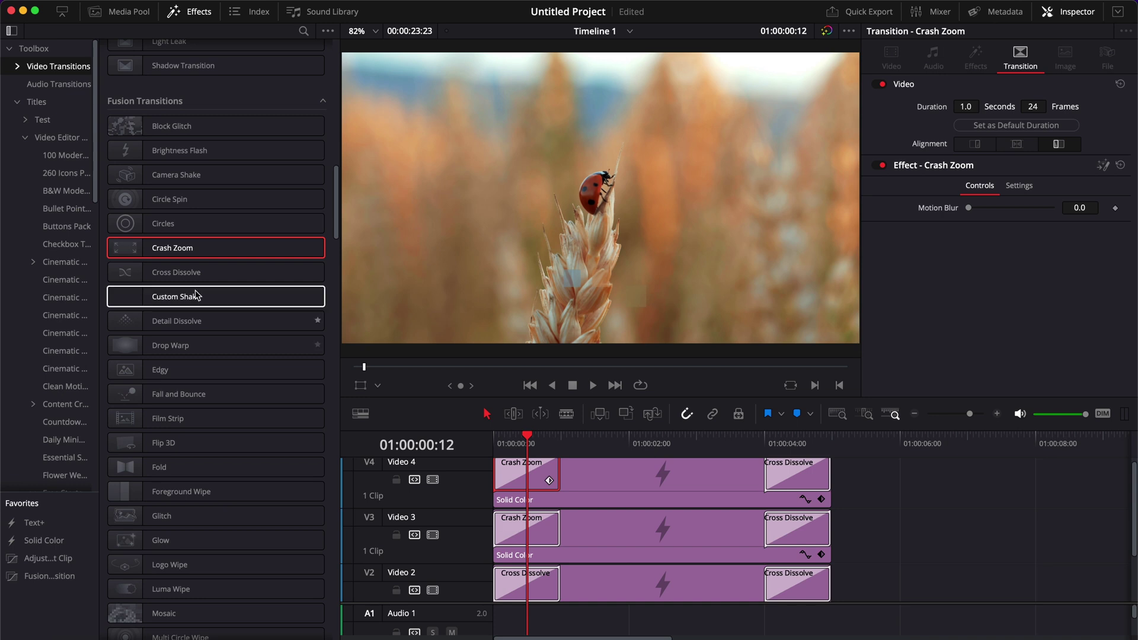
Play back the swatches' opening Crash Zoom and closing Cross Dissolve transitions
left_click(492, 437)
key("space")
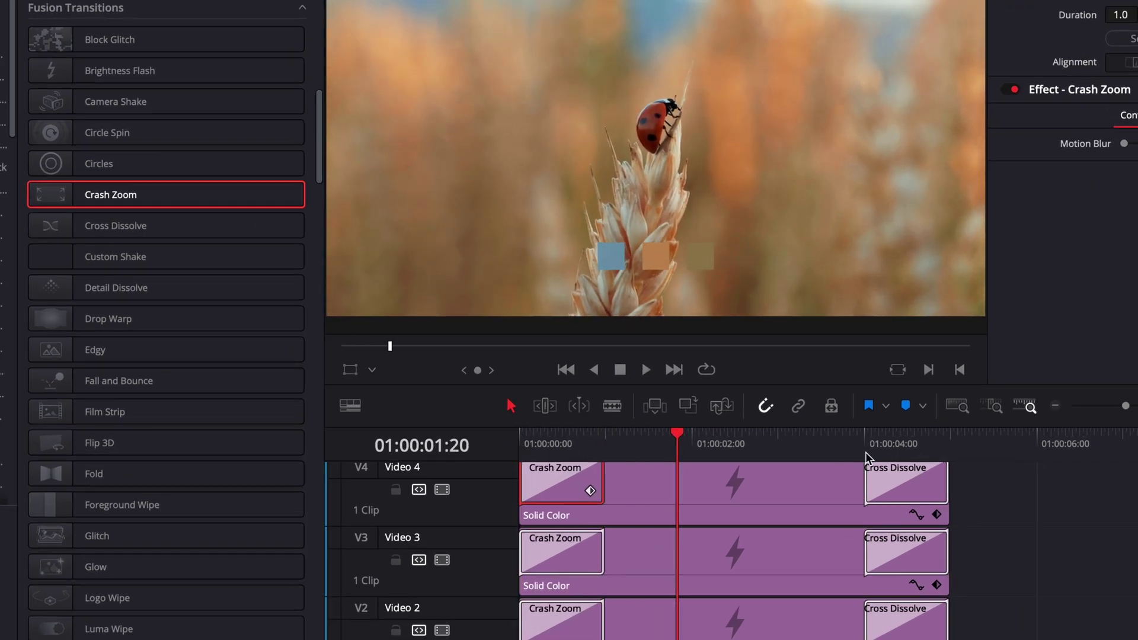
left_click(866, 436)
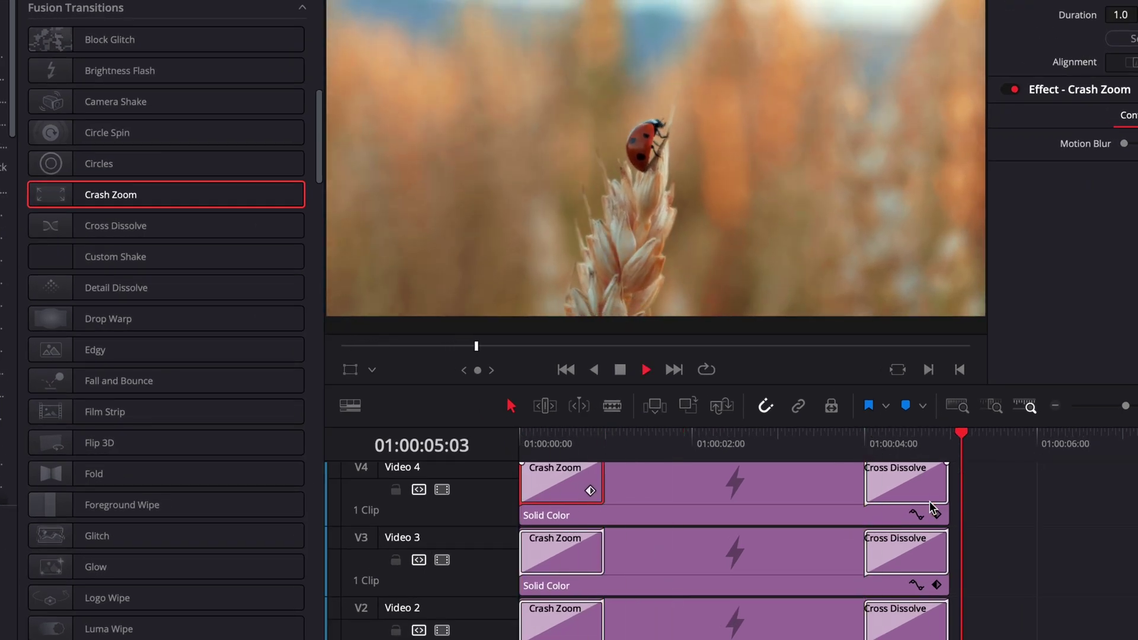
left_click(524, 456)
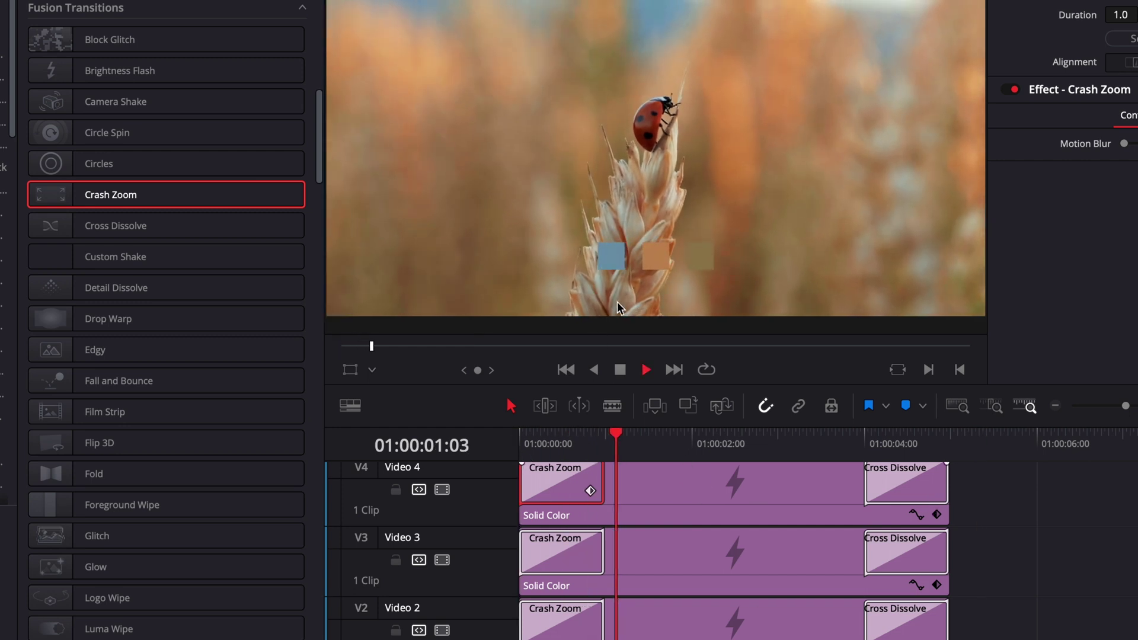
key("space")
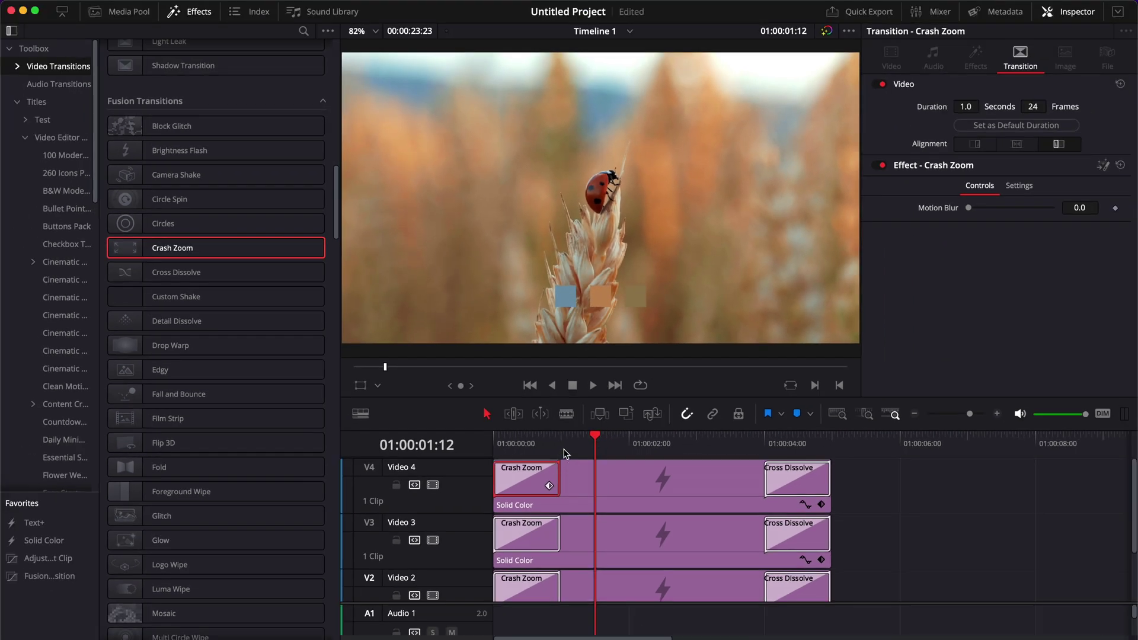
Add a Position keyframe at 01:00:01:10 on the Solid Color clips of Video 4, Video 3 and Video 2
mouse_move(560, 451)
left_mouse_down()
mouse_move(592, 450)
mouse_move(581, 454)
left_mouse_up()
left_click(591, 498)
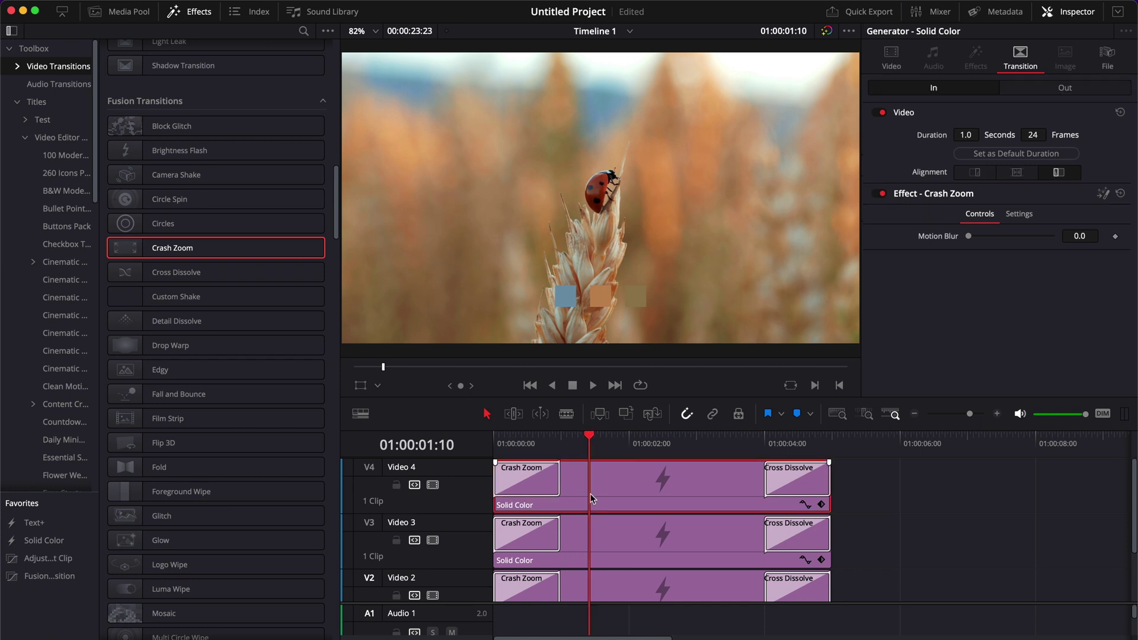
left_click(892, 59)
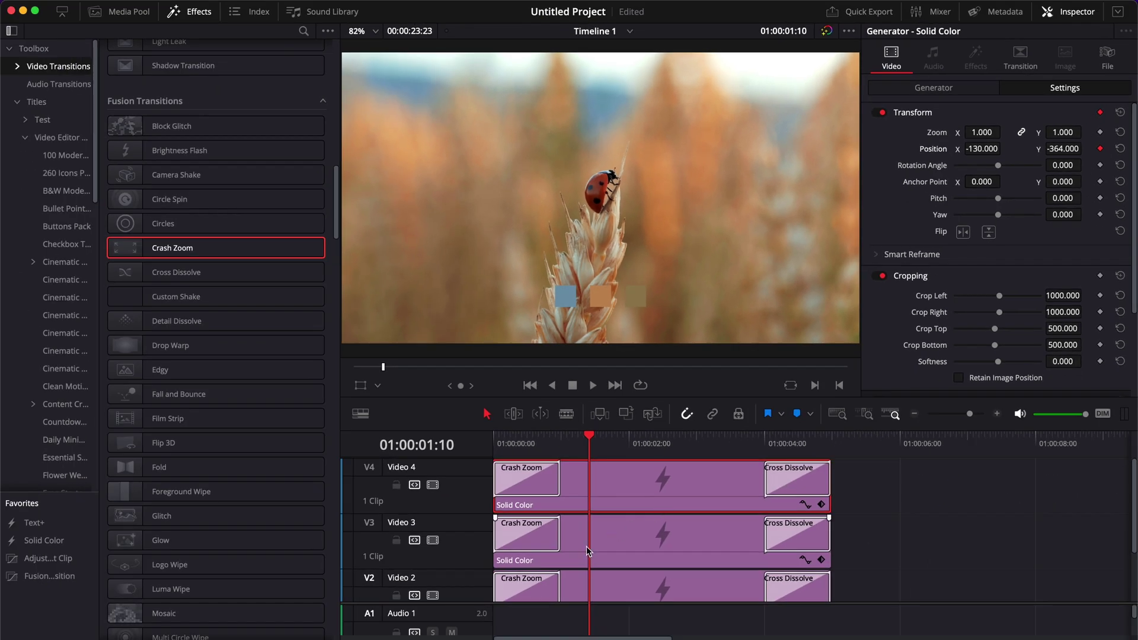
left_click(589, 544)
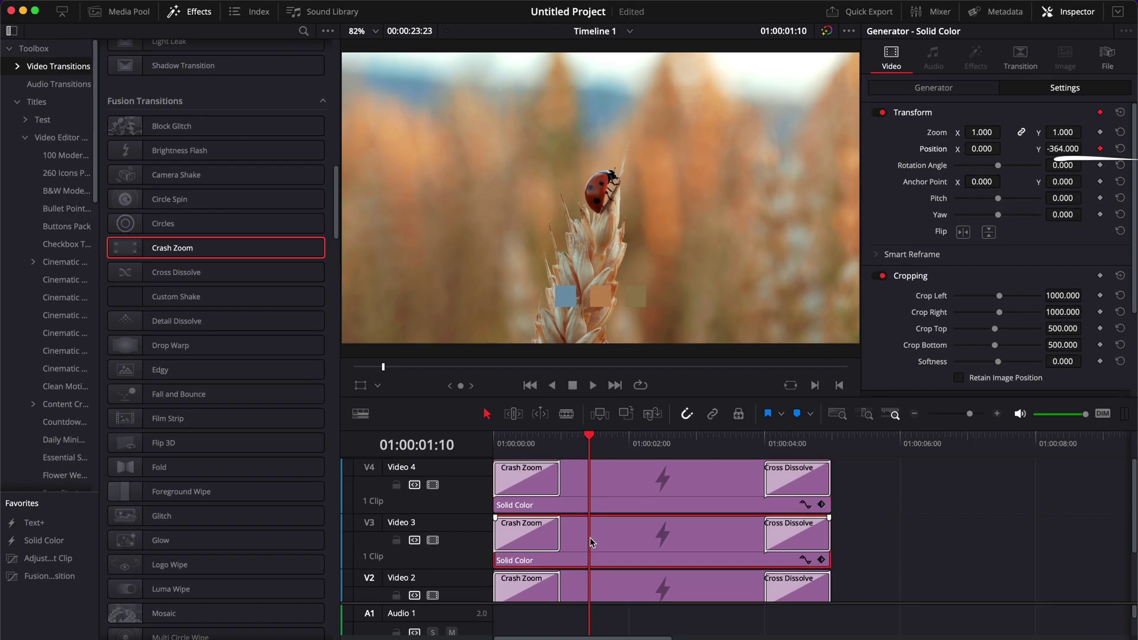
scroll(590, 542, "down", 2)
left_click(591, 544)
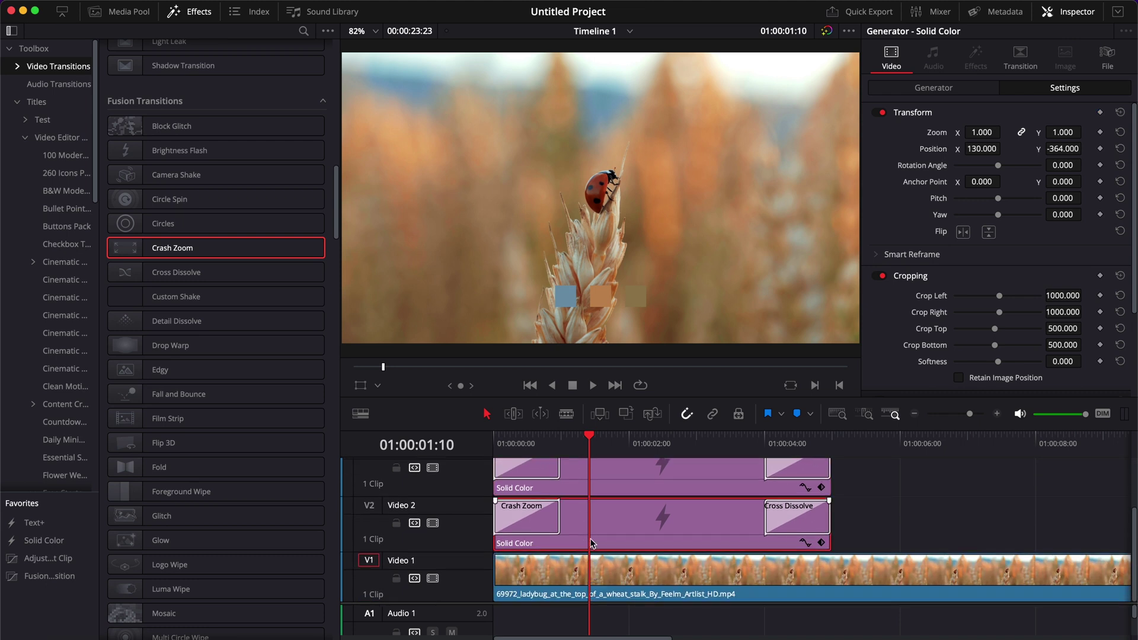
left_click(1100, 149)
At 01:00:03:00, set the Video 2 Solid Color clip's Position to X 387, Y -258 as a second keyframe
scroll(595, 449, "up", 1)
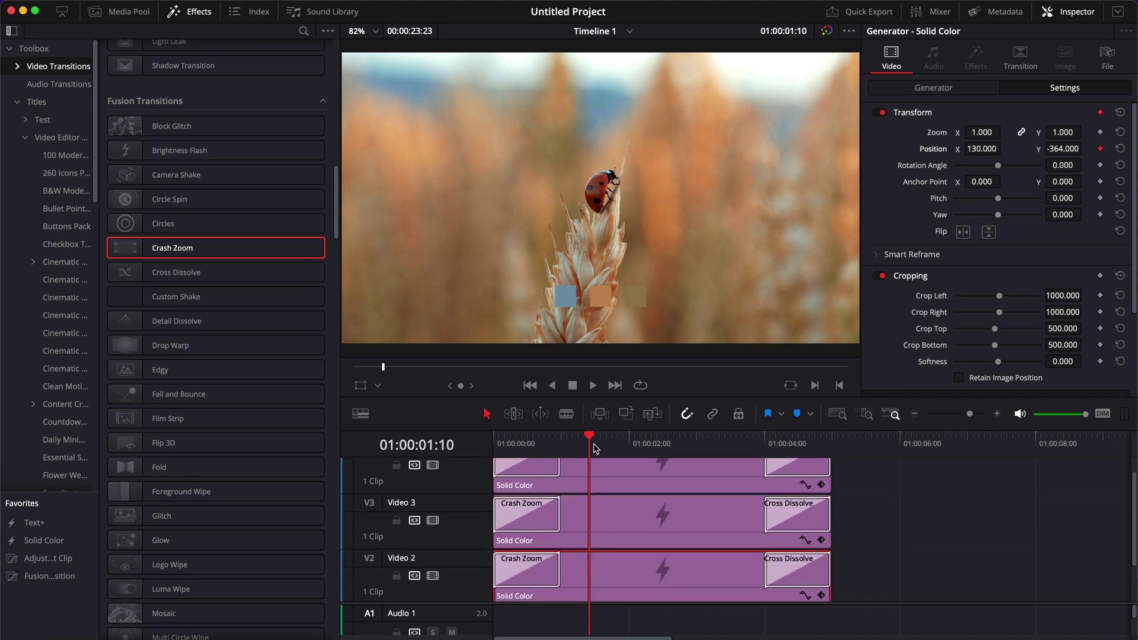
left_click_drag(596, 449, 697, 450)
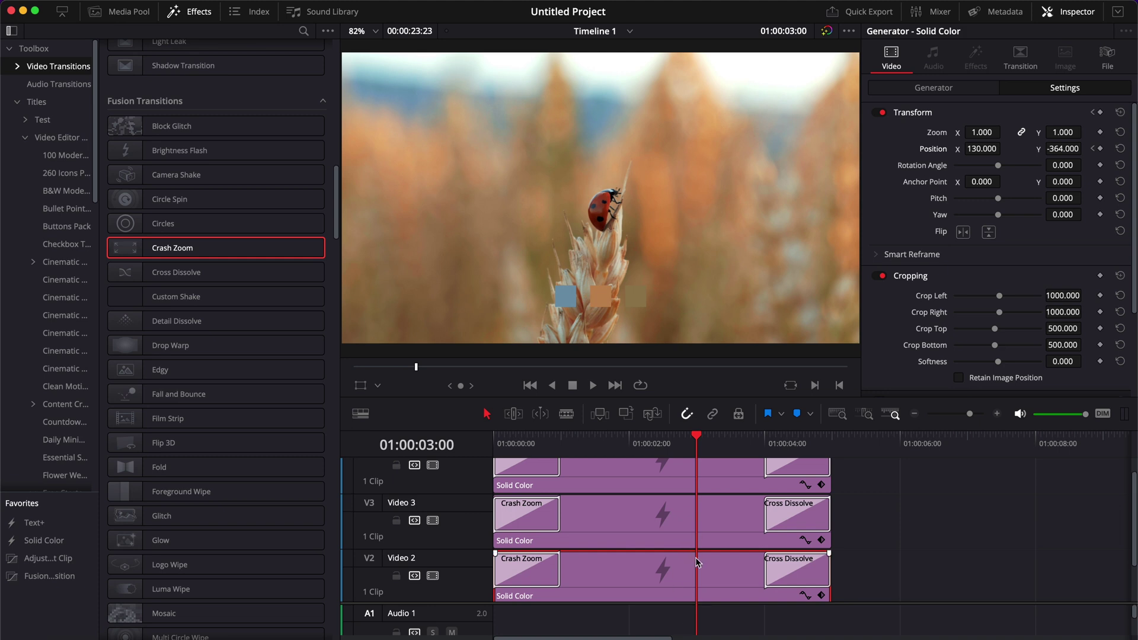
left_click(943, 89)
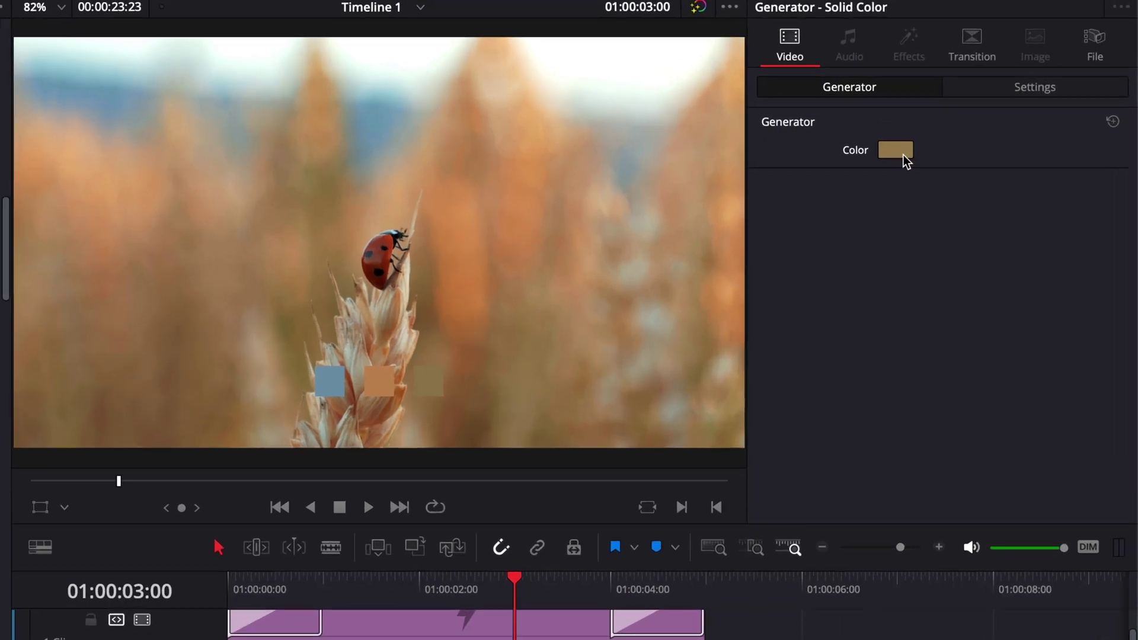
left_click(1019, 90)
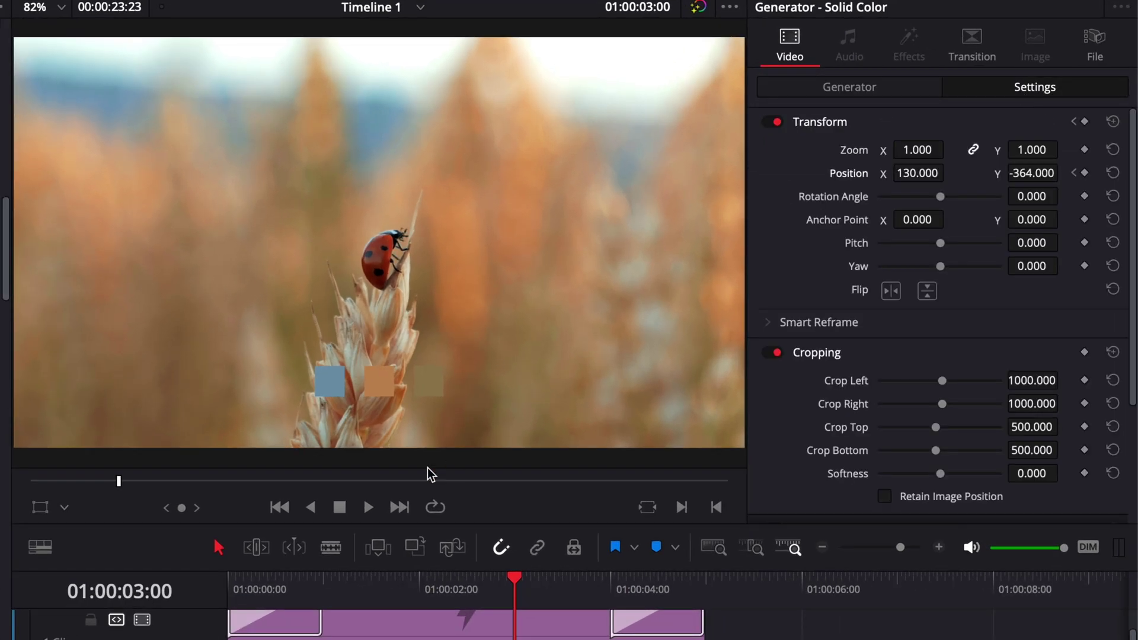
left_click_drag(937, 172, 1133, 118)
left_click_drag(1037, 172, 1043, 173)
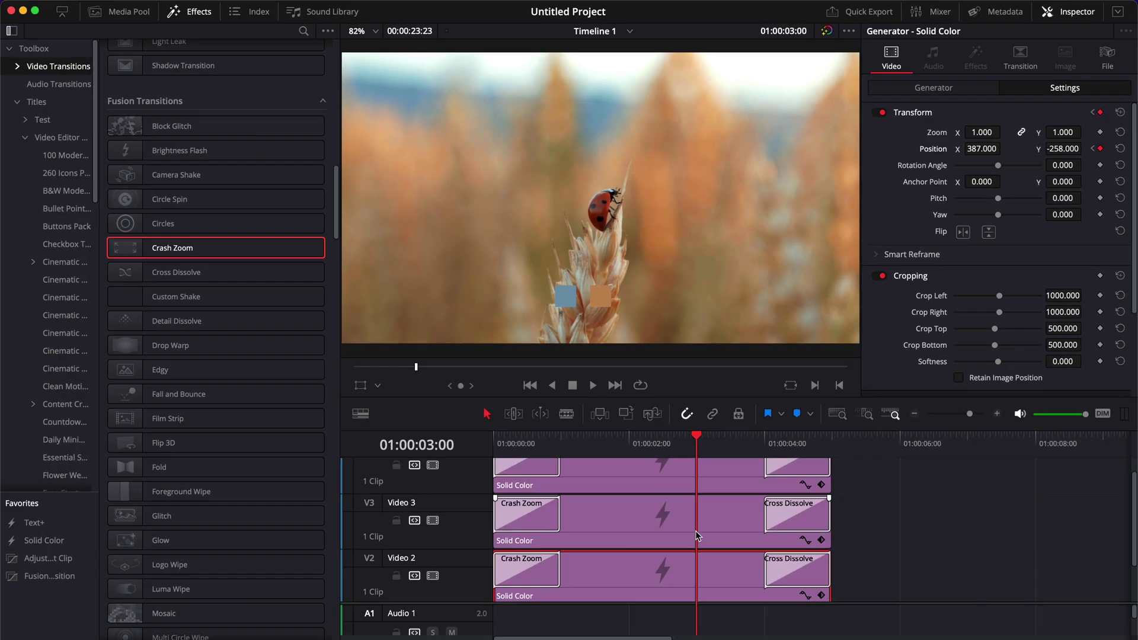
At 01:00:03:00, move the Video 3 swatch up beside the ladybug at Position Y 36, and the Video 4 swatch to X -693, Y 363
left_click(695, 531)
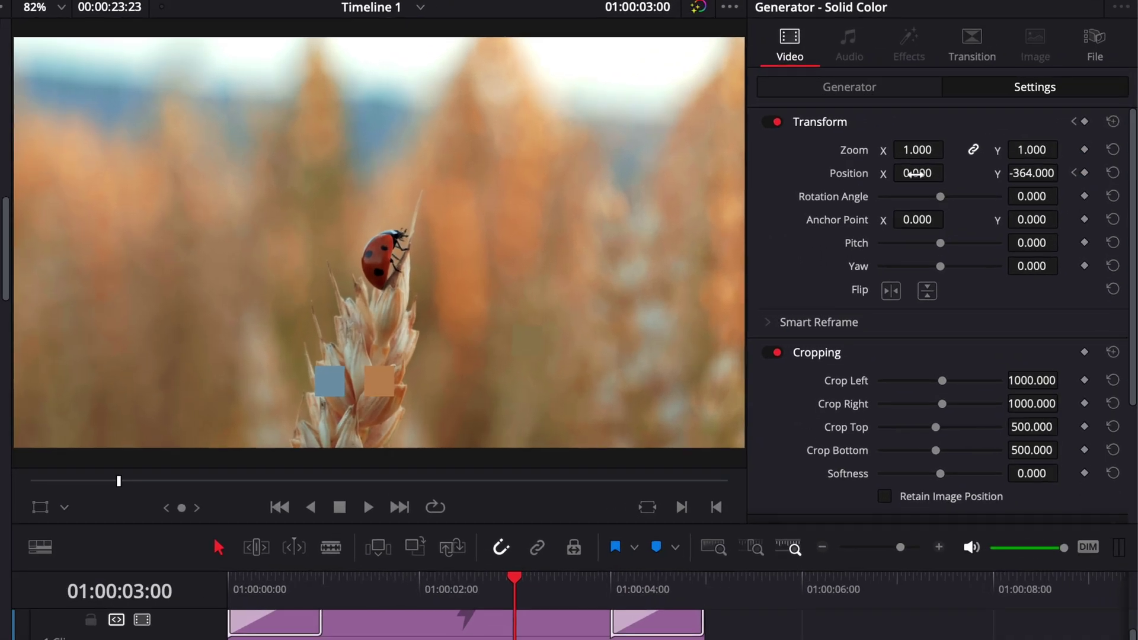
left_click_drag(984, 148, 1039, 178)
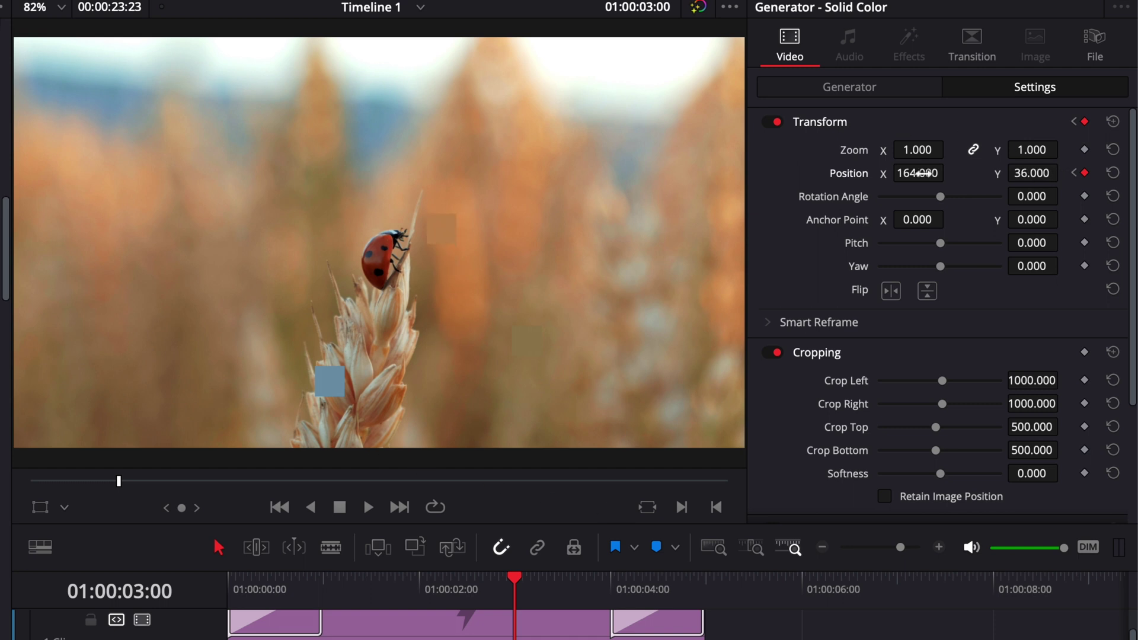
left_click_drag(933, 173, 965, 171)
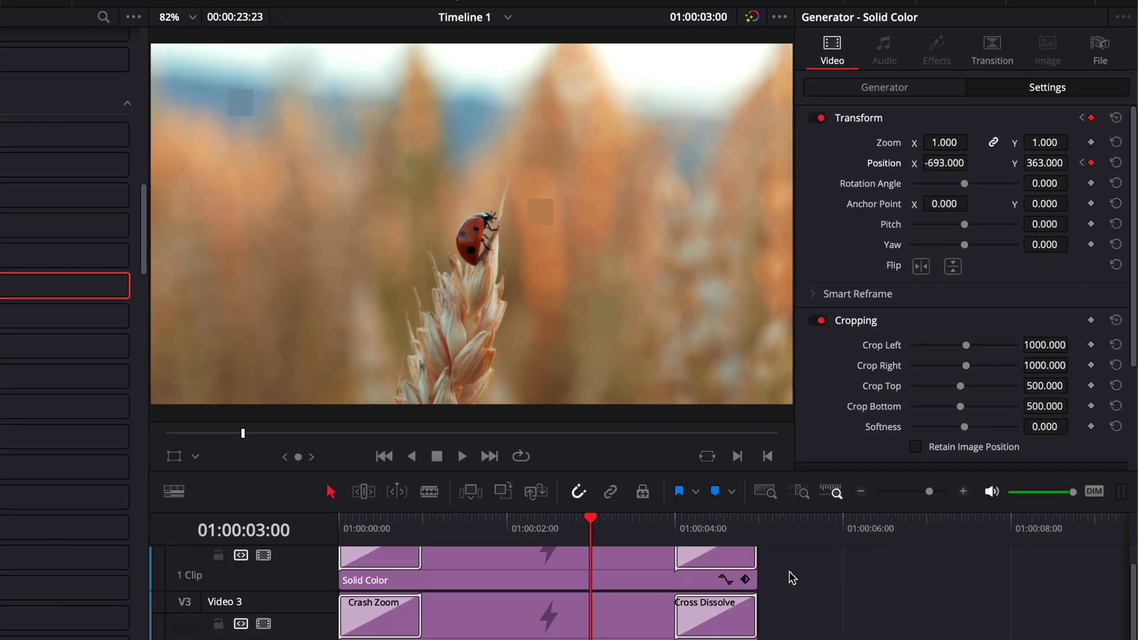
Trim the ends of the Video 4, Video 3 and Video 2 Solid Color clips together to 01:00:04:00
left_click_drag(858, 478, 768, 585)
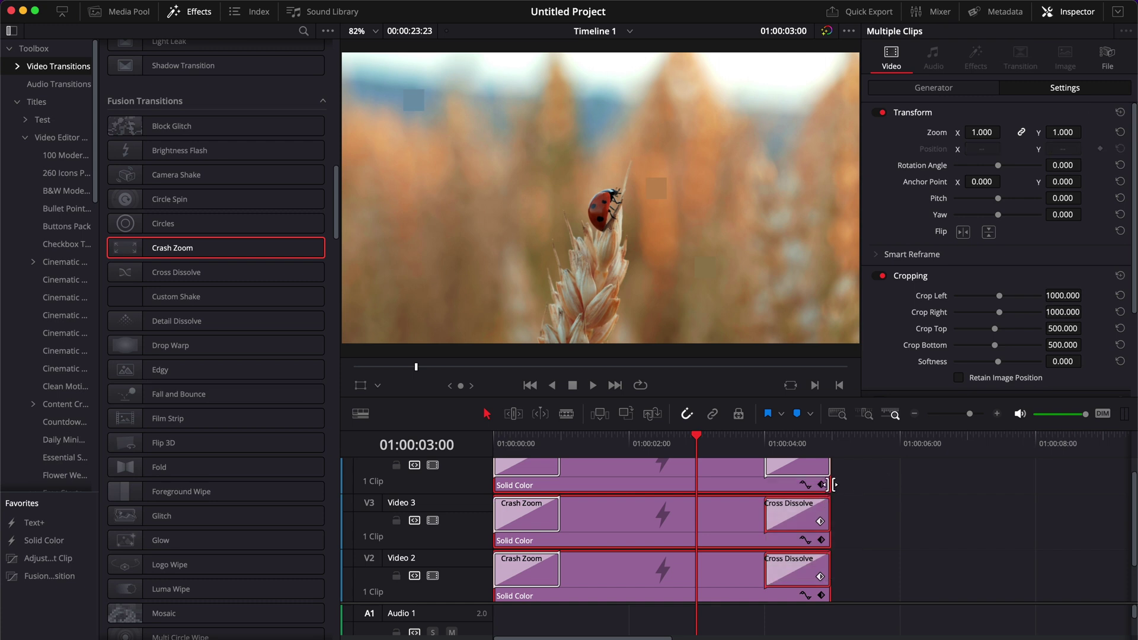
left_click_drag(834, 483, 785, 464)
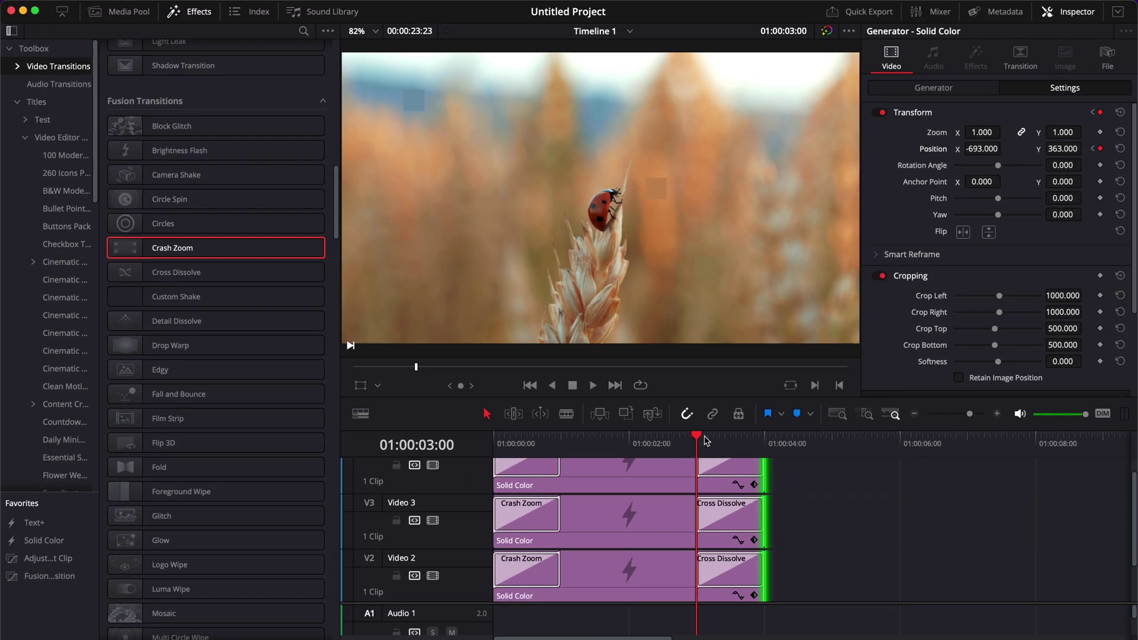
Split the Video 1 ladybug clip at 01:00:03:00 and lower its second part's contrast to 0.512 and saturation to 22.20
scroll(695, 543, "down", 2)
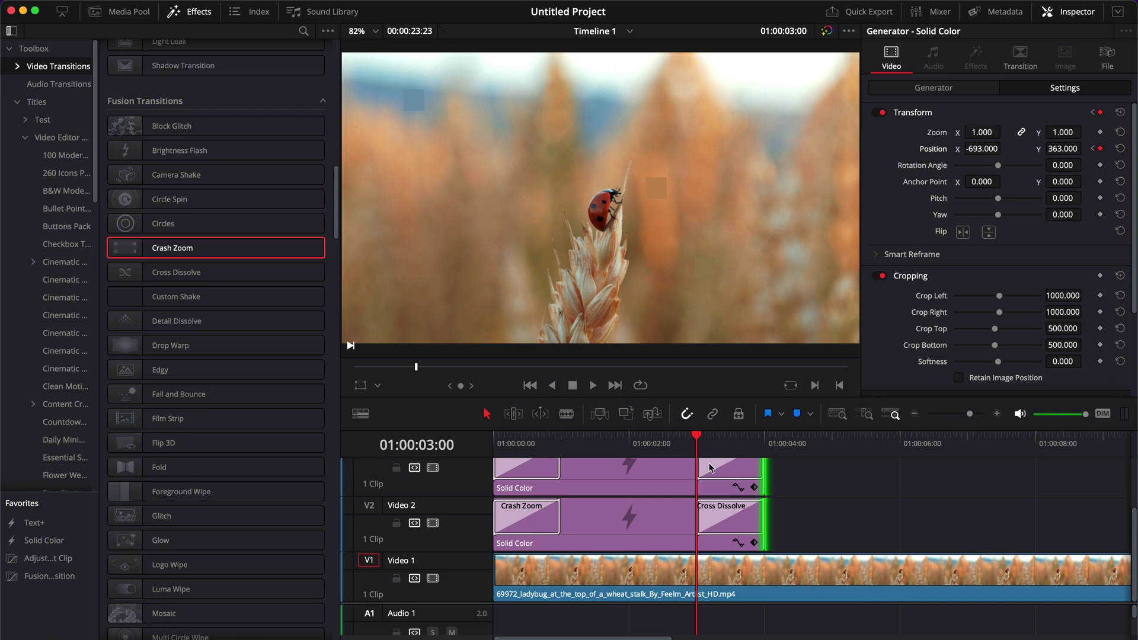
left_click(703, 580)
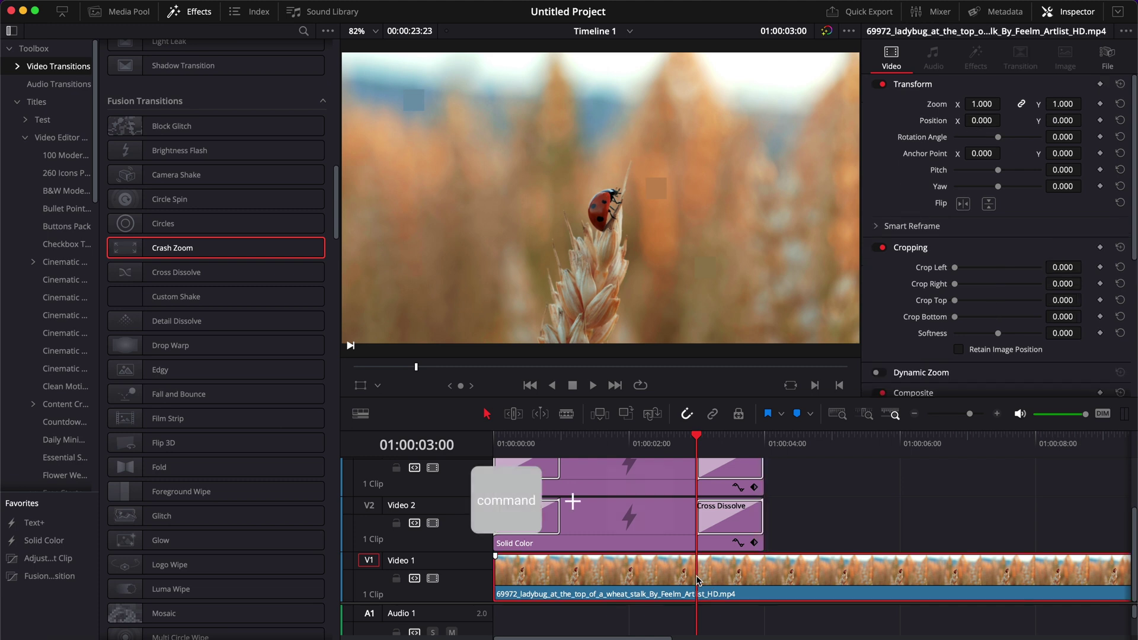
key("super+b")
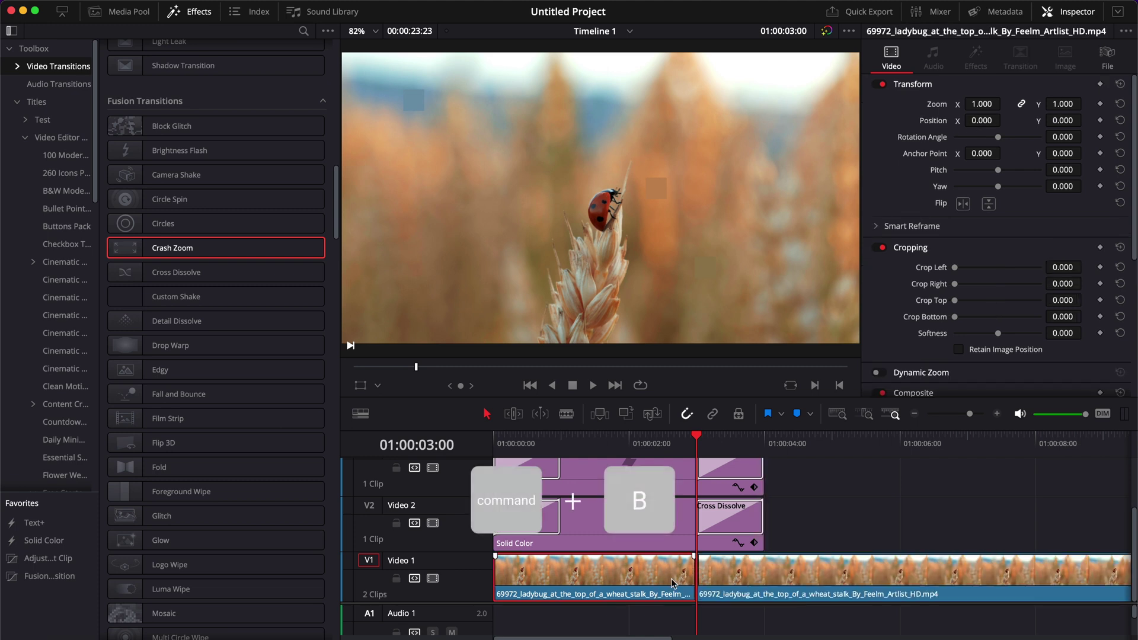
key("shift+6")
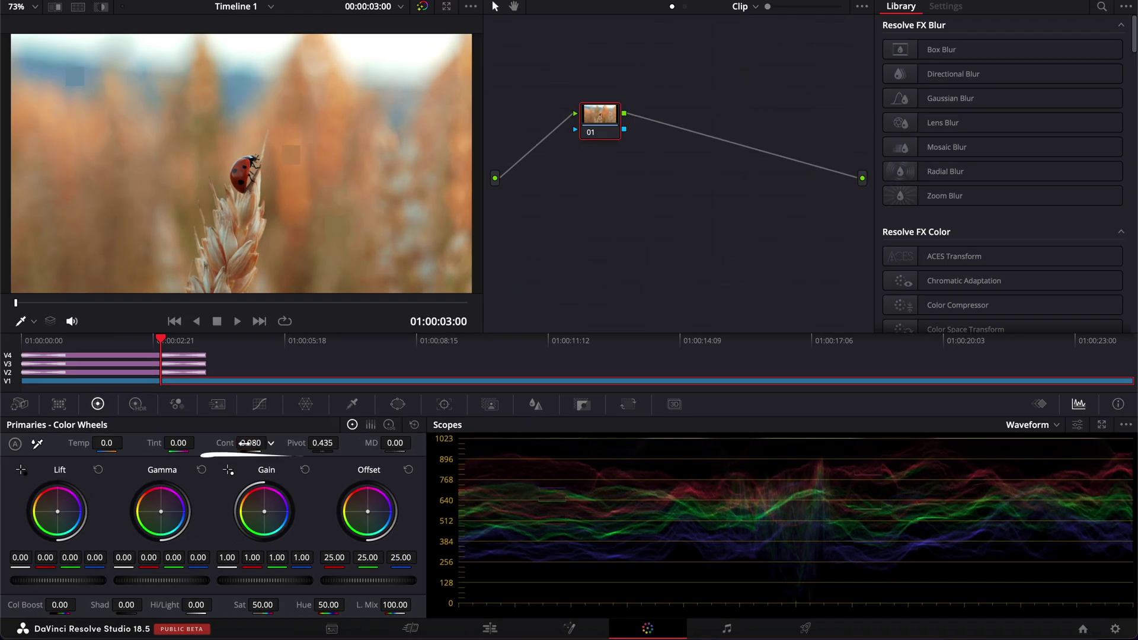
left_click_drag(243, 442, 212, 444)
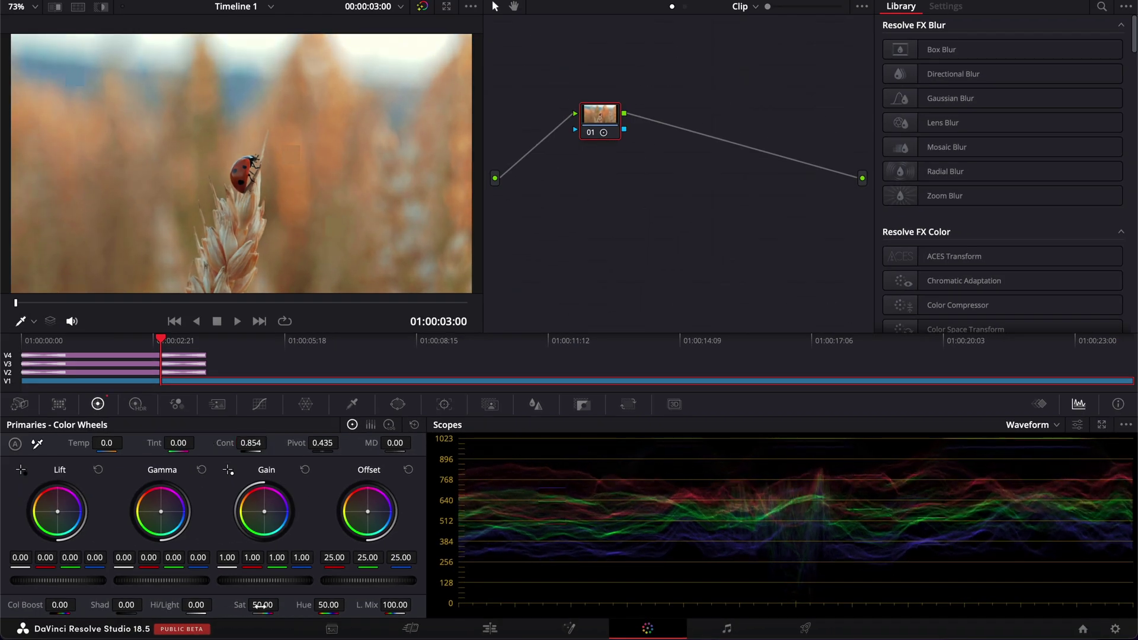
left_click_drag(259, 606, 226, 606)
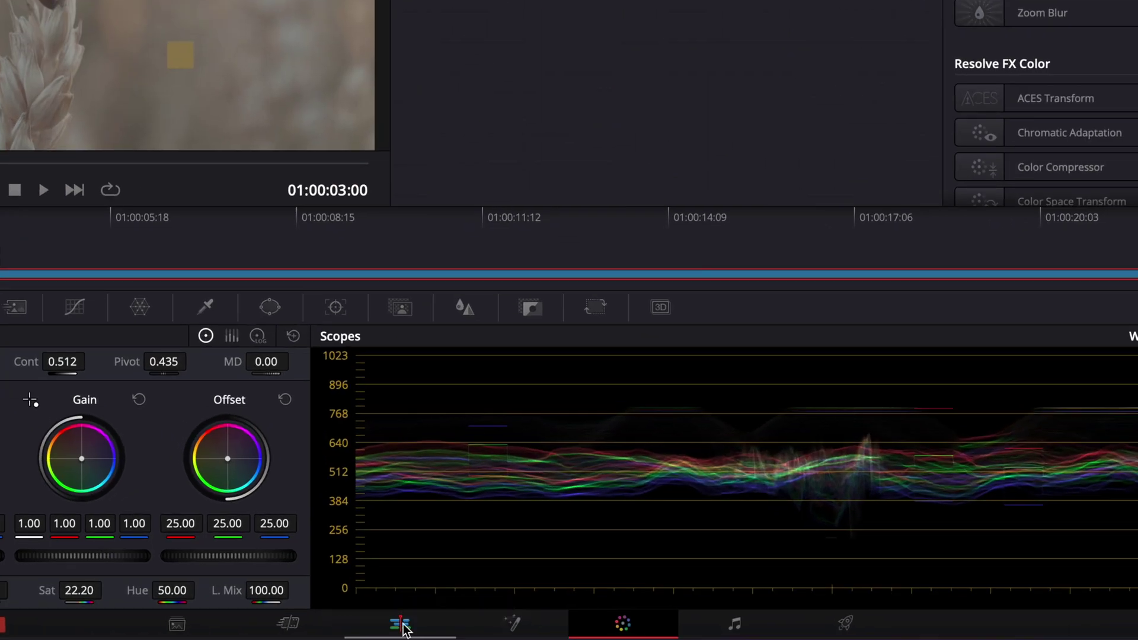
Copy the Video 2 Cross Dissolve onto the Video 1 cut and roll the cut so the transition spans 01:00:03:00 to 01:00:04:00
left_click(399, 620)
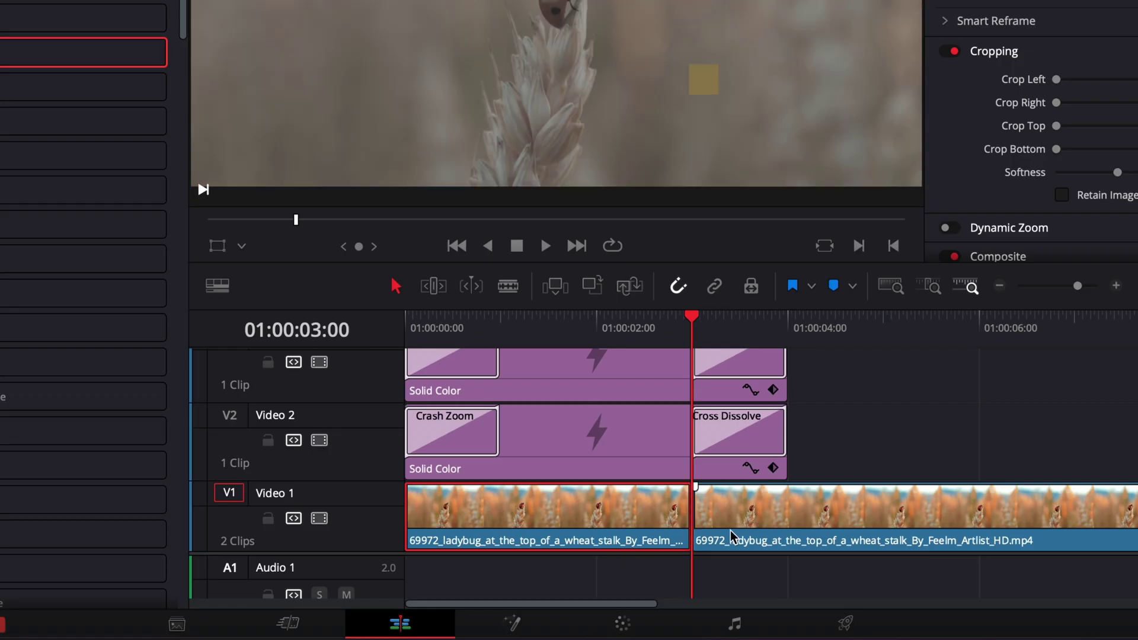
left_click(727, 429)
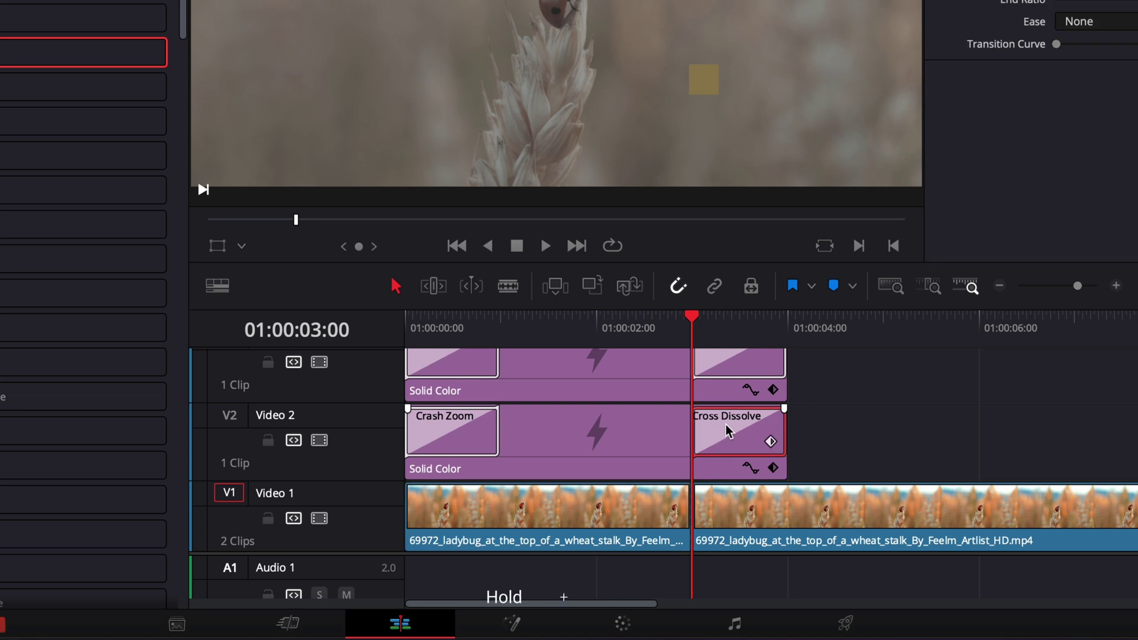
key("alt")
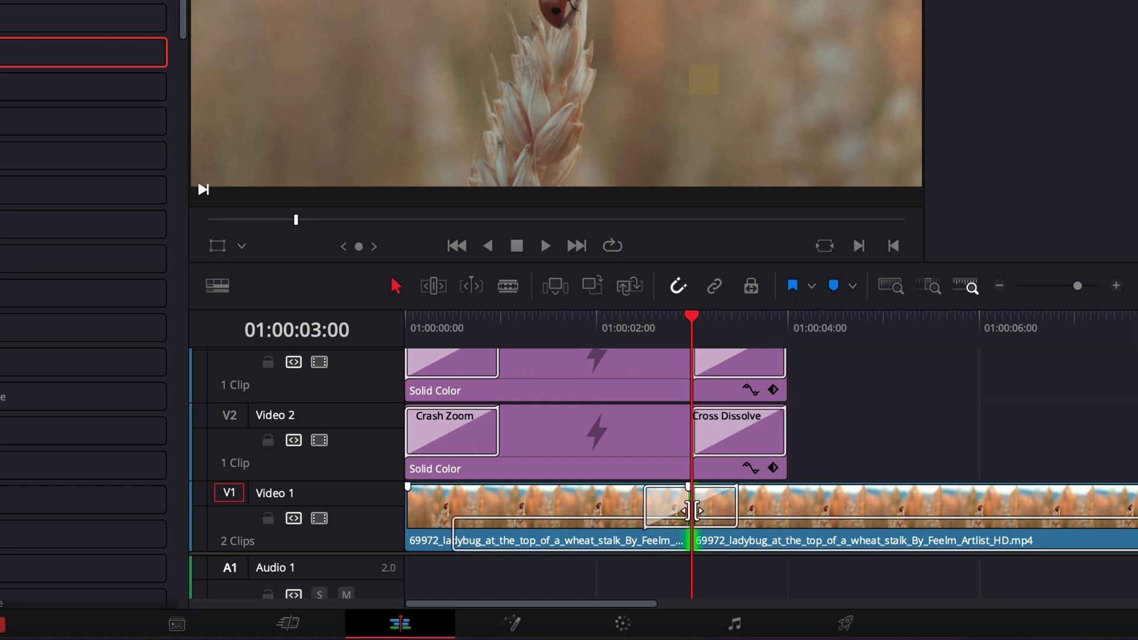
left_click_drag(691, 510, 739, 508)
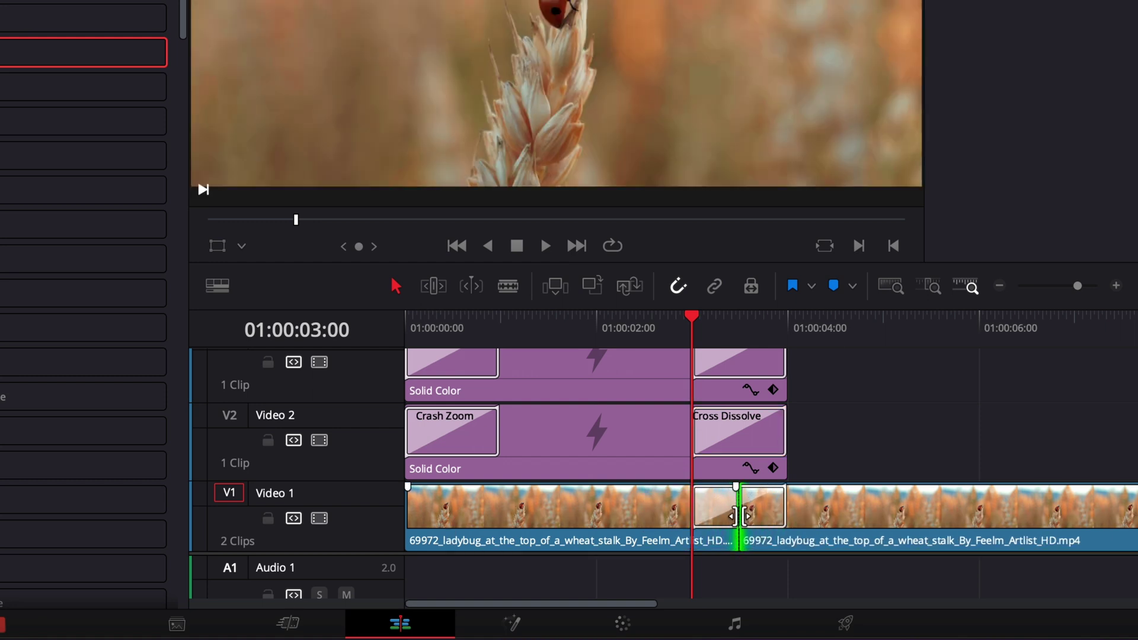